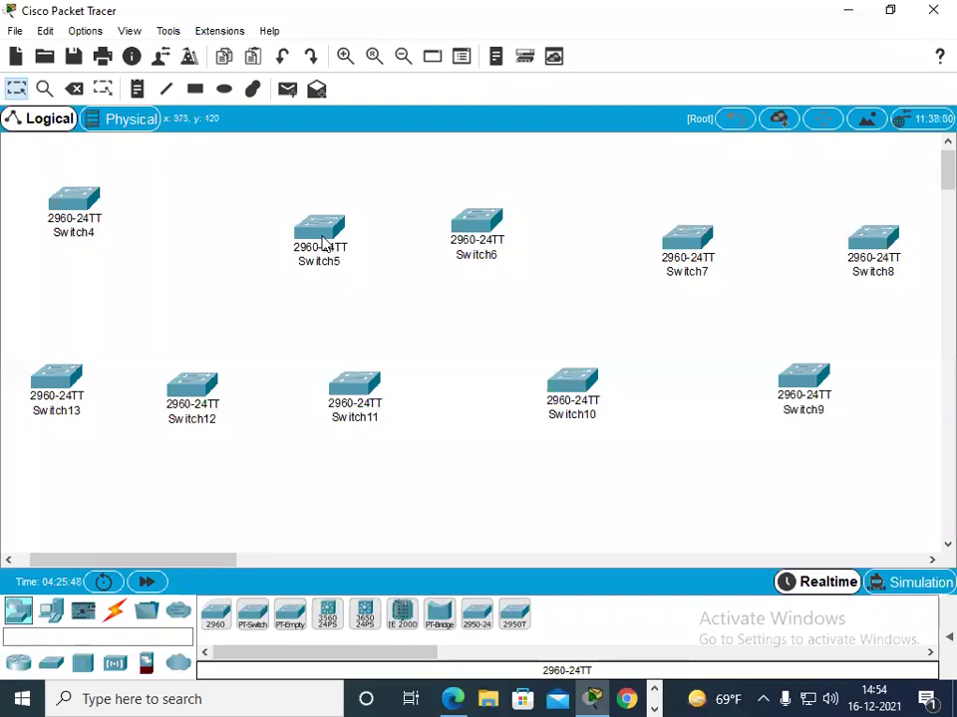
Step: Reposition Switch6, Switch7 and Switch8 to form a roughly level upper row with Switch4 and Switch5
drag(474, 227, 463, 219)
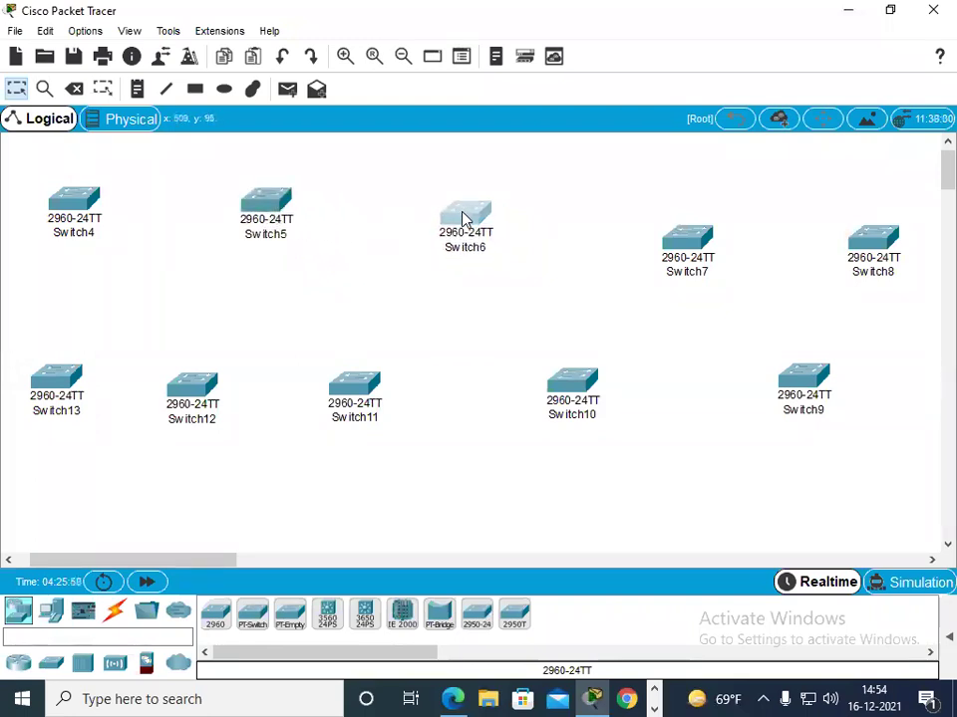
drag(693, 241, 685, 211)
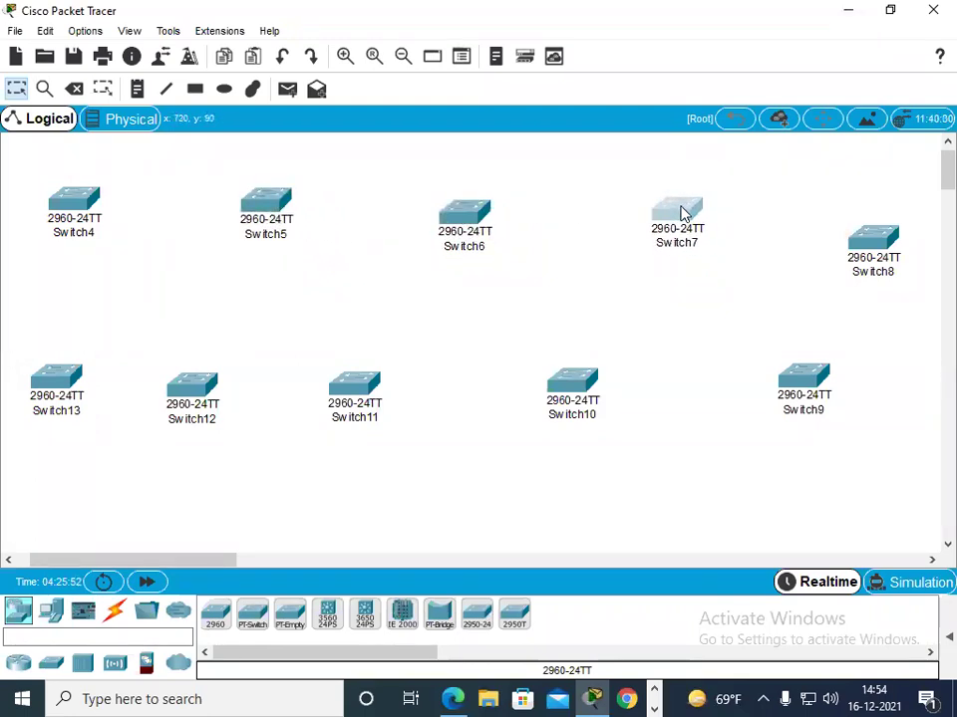
click(847, 235)
drag(886, 245, 870, 216)
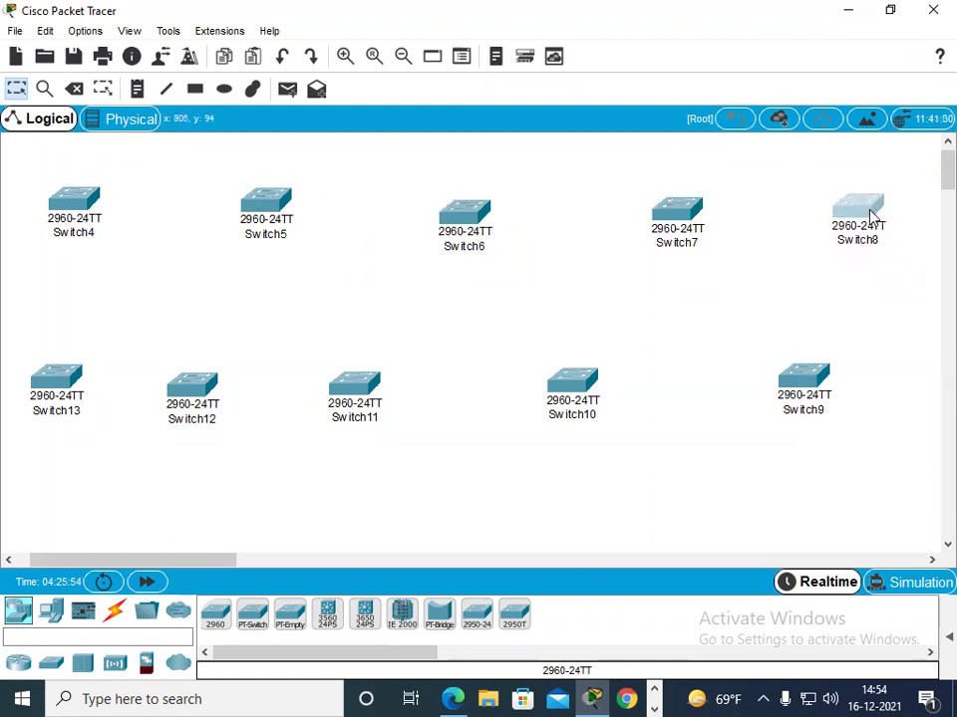
Step: Space out Switch9 through Switch13 in an even lower row beneath the upper switches
drag(825, 387, 865, 386)
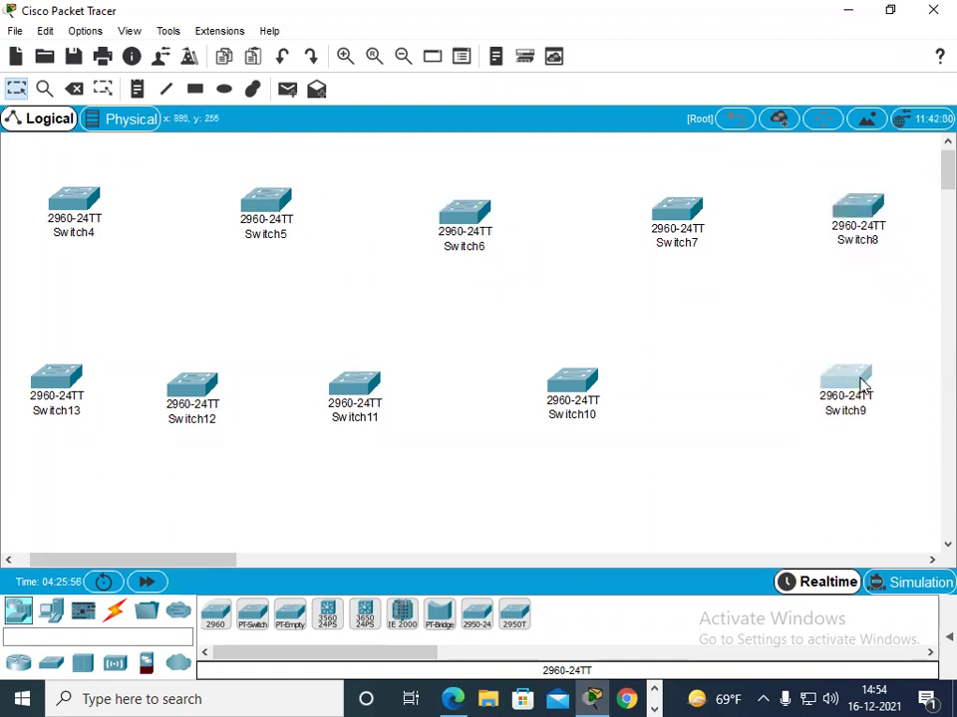
drag(577, 389, 649, 389)
drag(353, 391, 426, 395)
drag(200, 400, 273, 402)
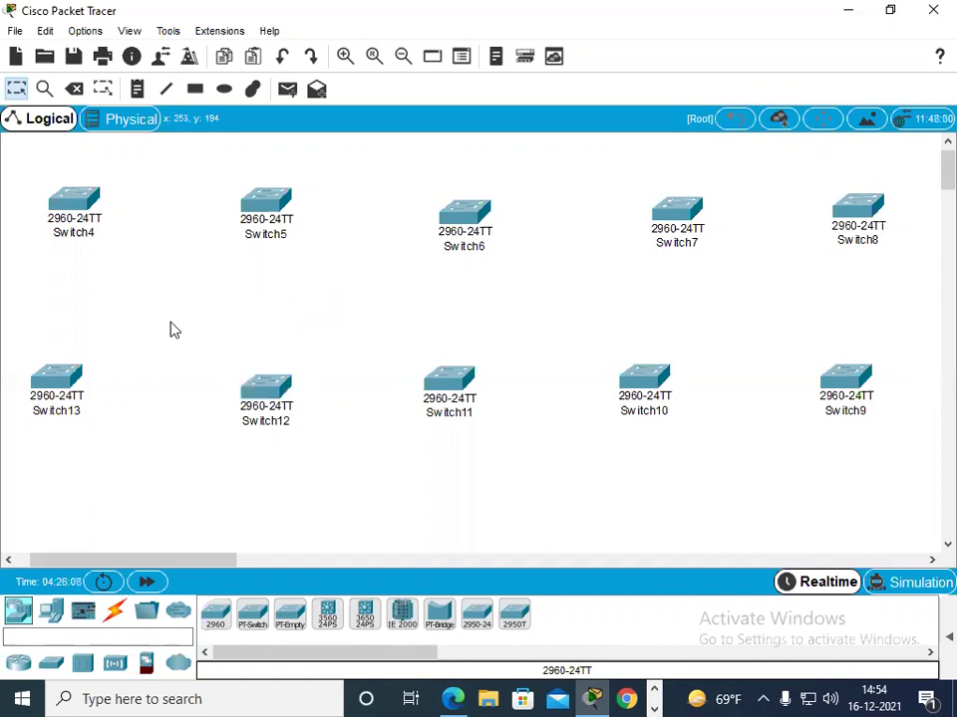
mouse_move(42, 392)
mouse_down()
mouse_move(62, 377)
mouse_move(48, 405)
mouse_up()
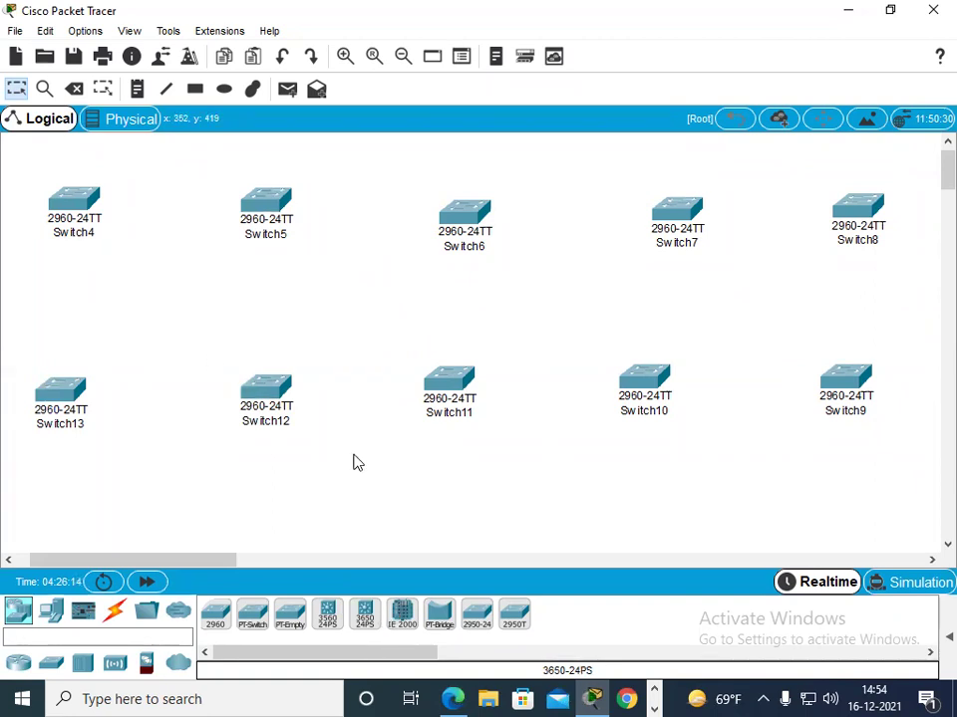
Step: Switch to the router key points PDF in Edge and review the VTP modes, advertisements, and server and client configuration commands
key(alt+Tab)
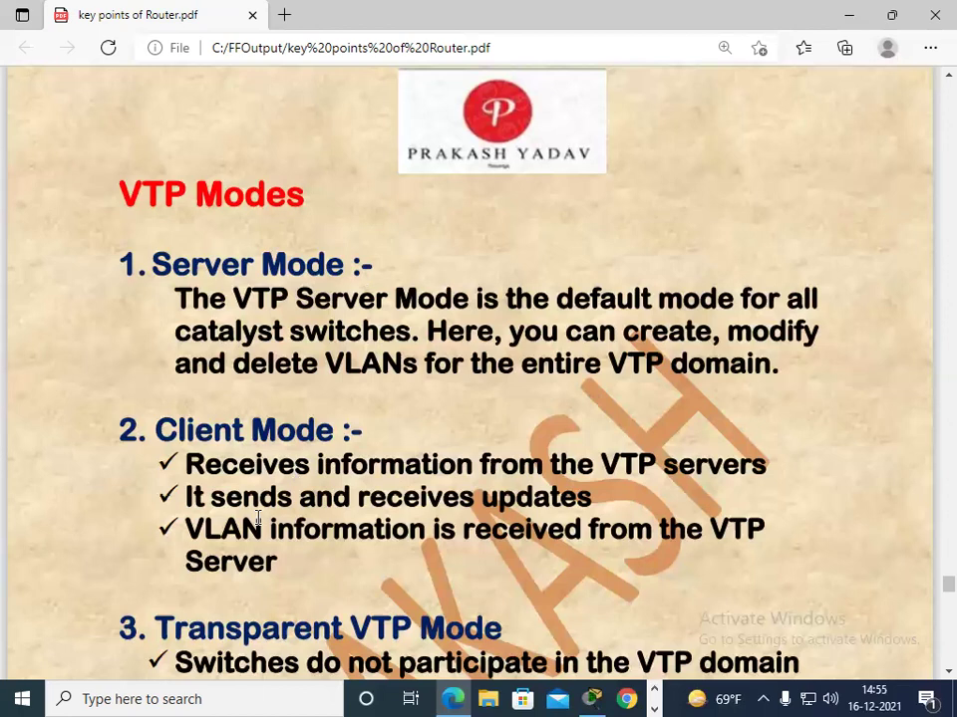
scroll(257, 518, down, 1)
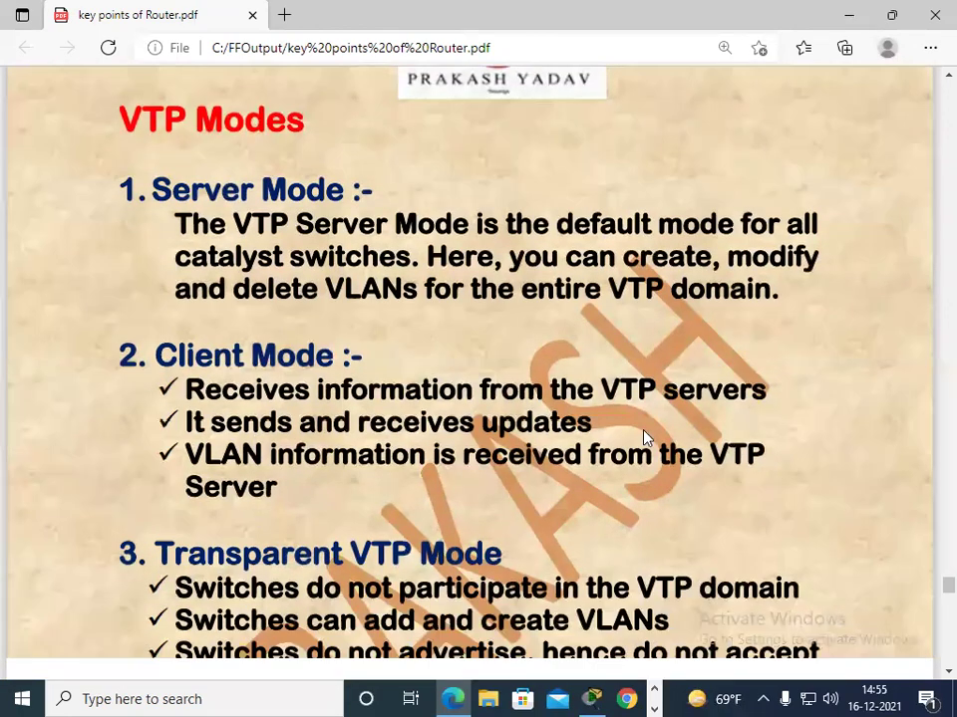
scroll(642, 436, down, 2)
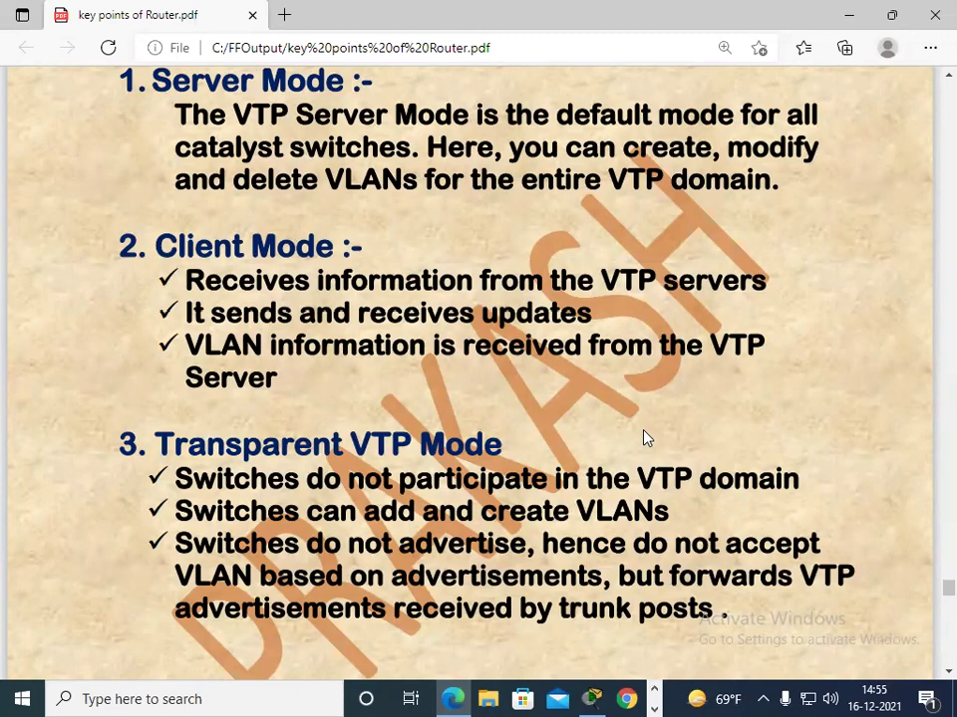
scroll(594, 518, down, 3)
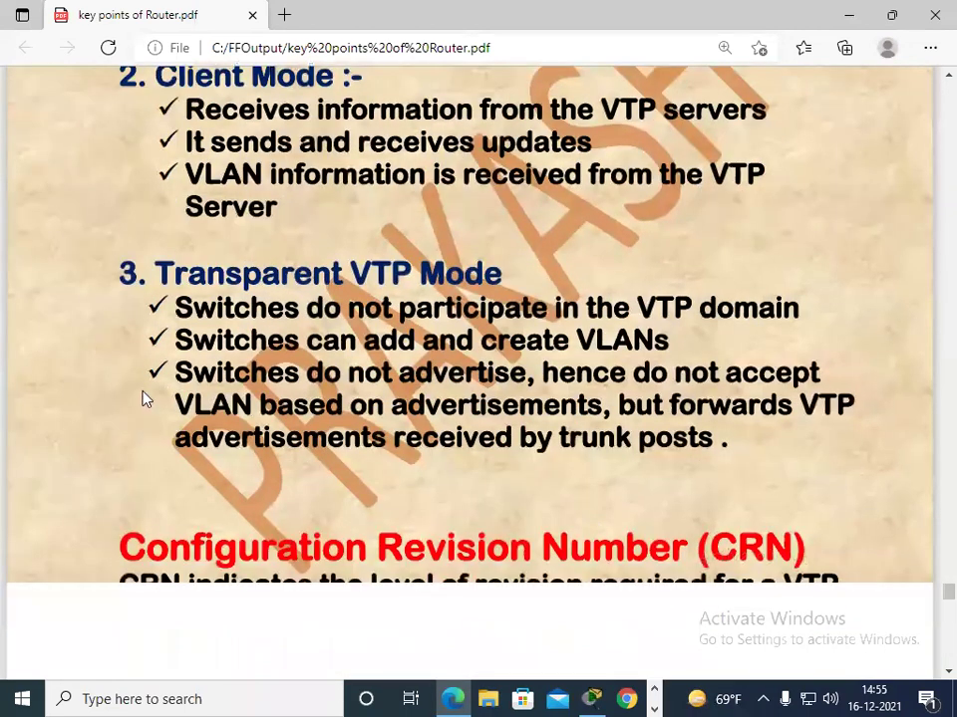
scroll(140, 379, down, 5)
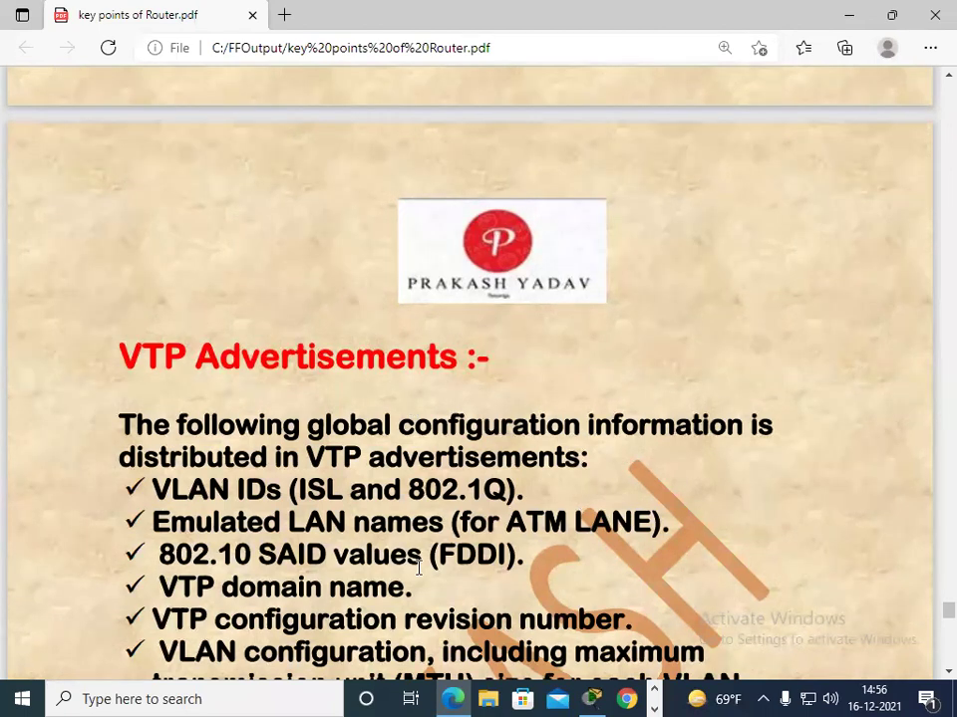
scroll(305, 551, down, 3)
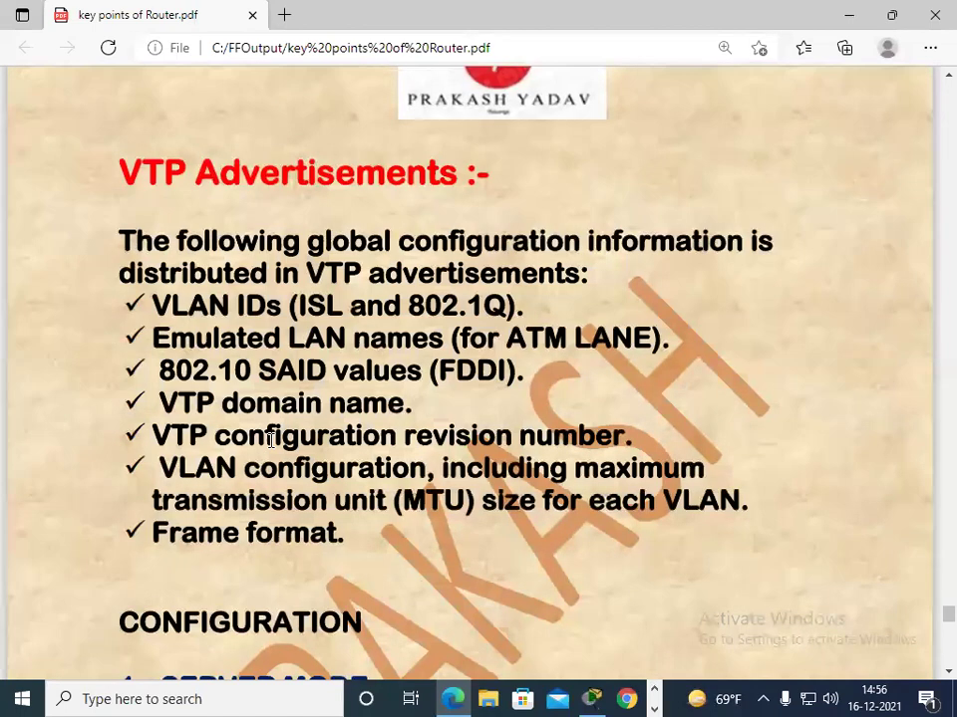
scroll(269, 440, down, 3)
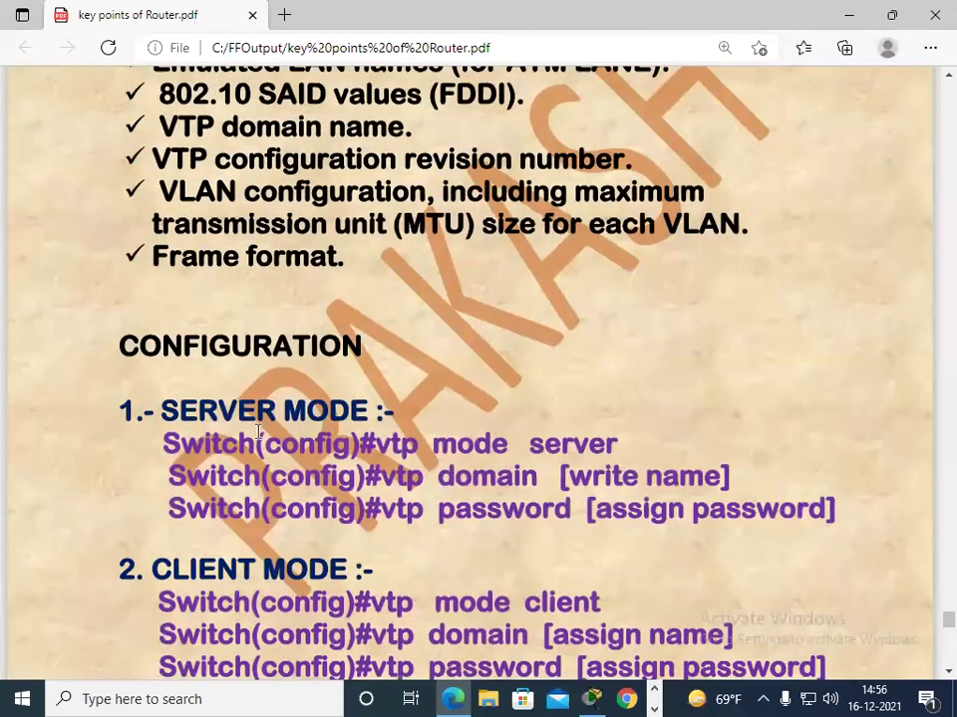
drag(118, 335, 816, 525)
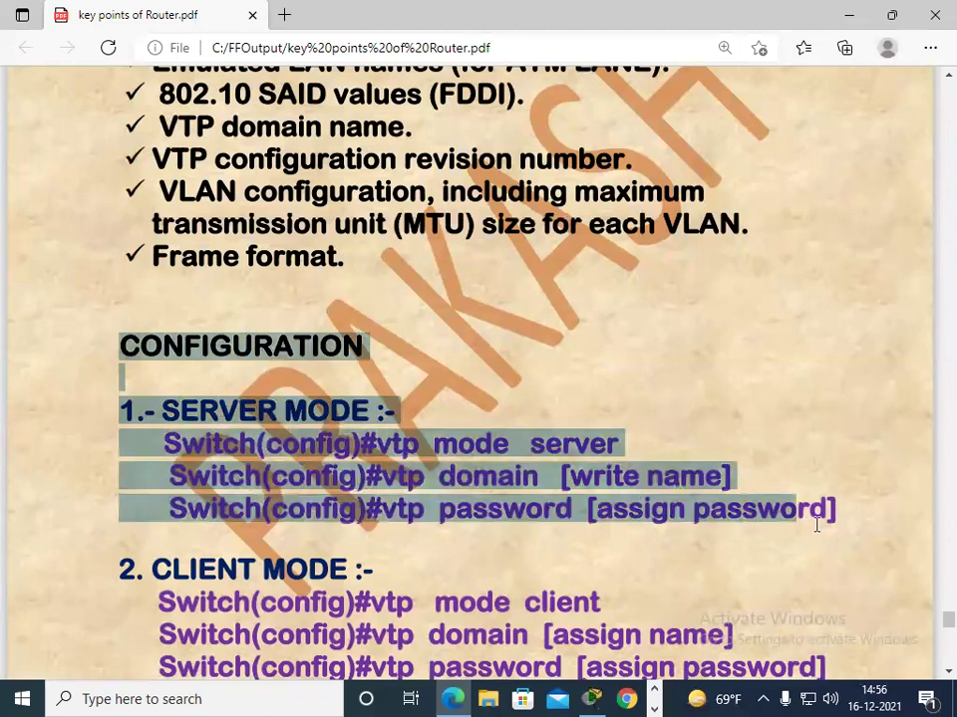
click(167, 416)
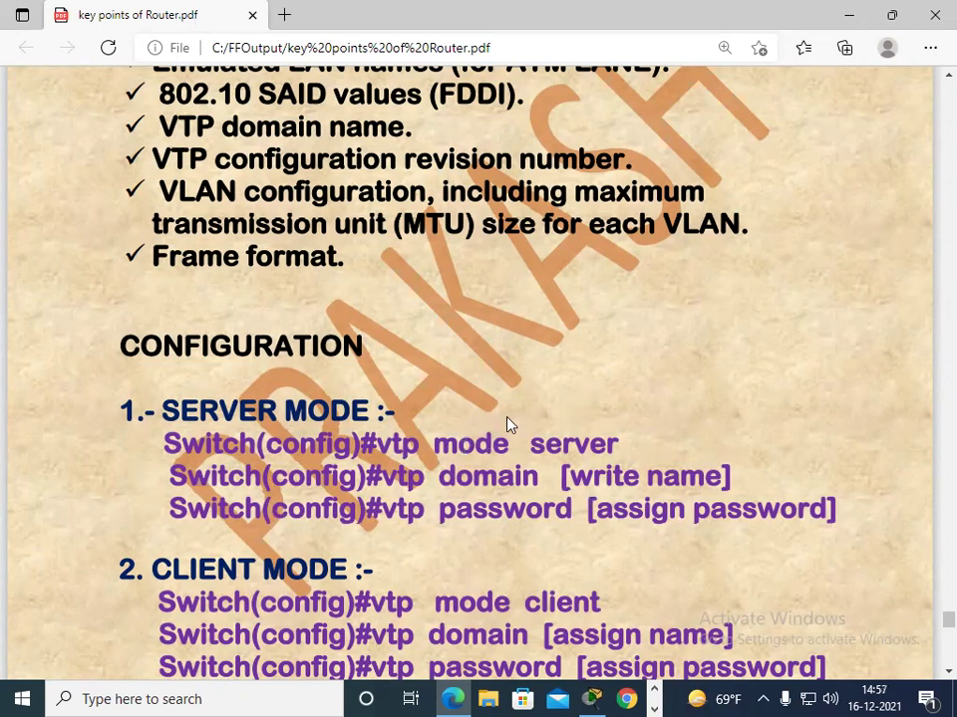
scroll(469, 548, down, 1)
scroll(469, 548, down, 3)
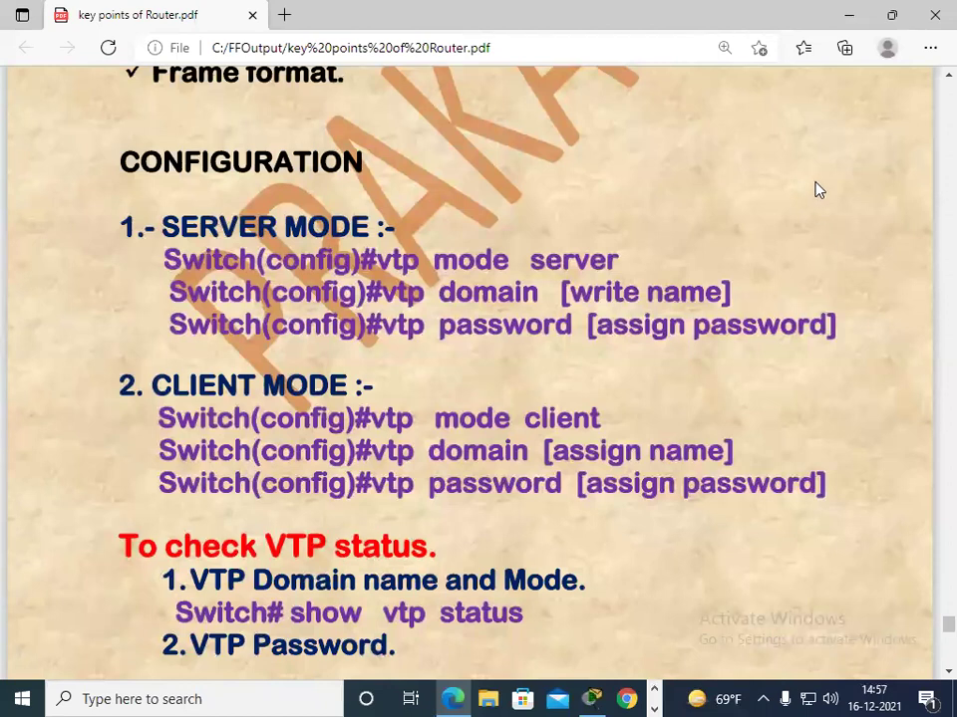
Step: Return to Cisco Packet Tracer and delete the five lower-row switches, Switch9 through Switch13
click(591, 698)
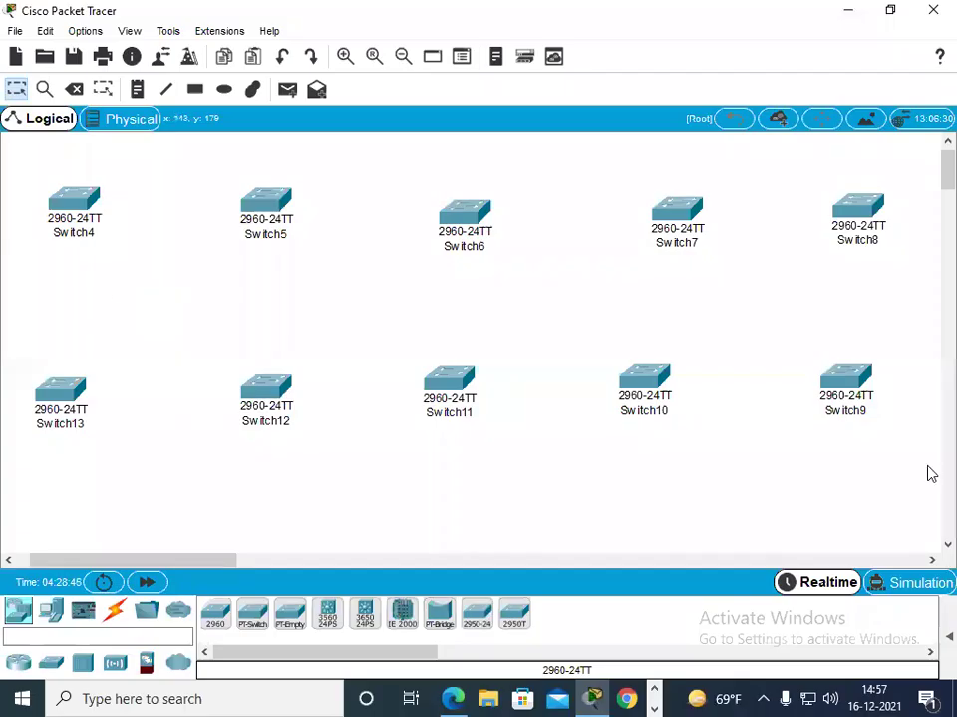
click(75, 90)
click(413, 372)
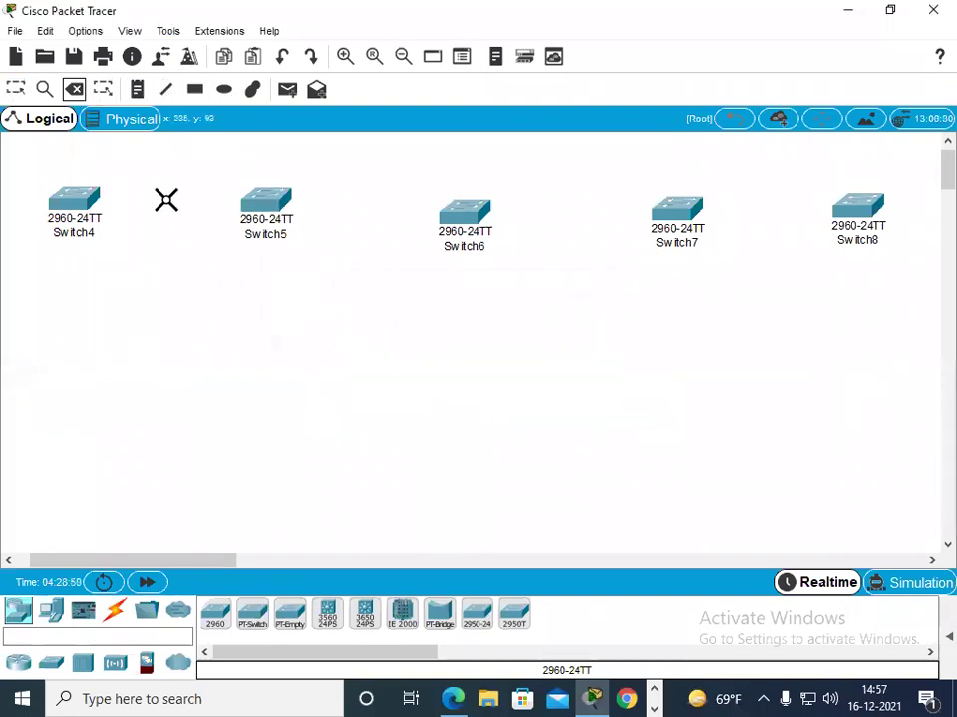
click(16, 89)
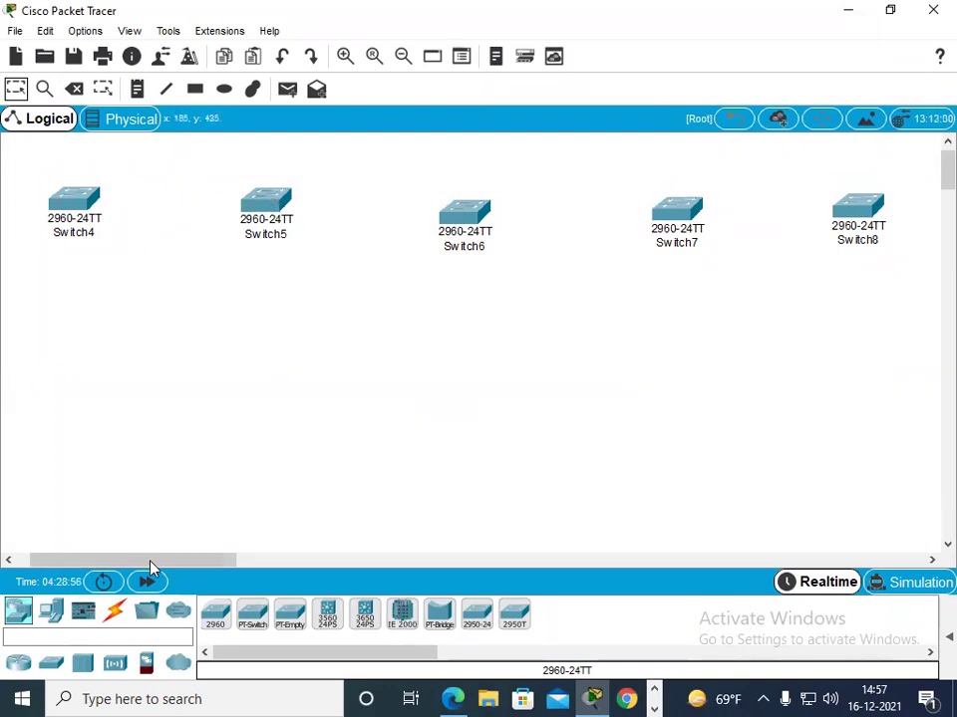
Step: Connect Switch4, Switch5, Switch6, Switch7 and Switch8 in a chain using automatically chosen connection types
click(115, 612)
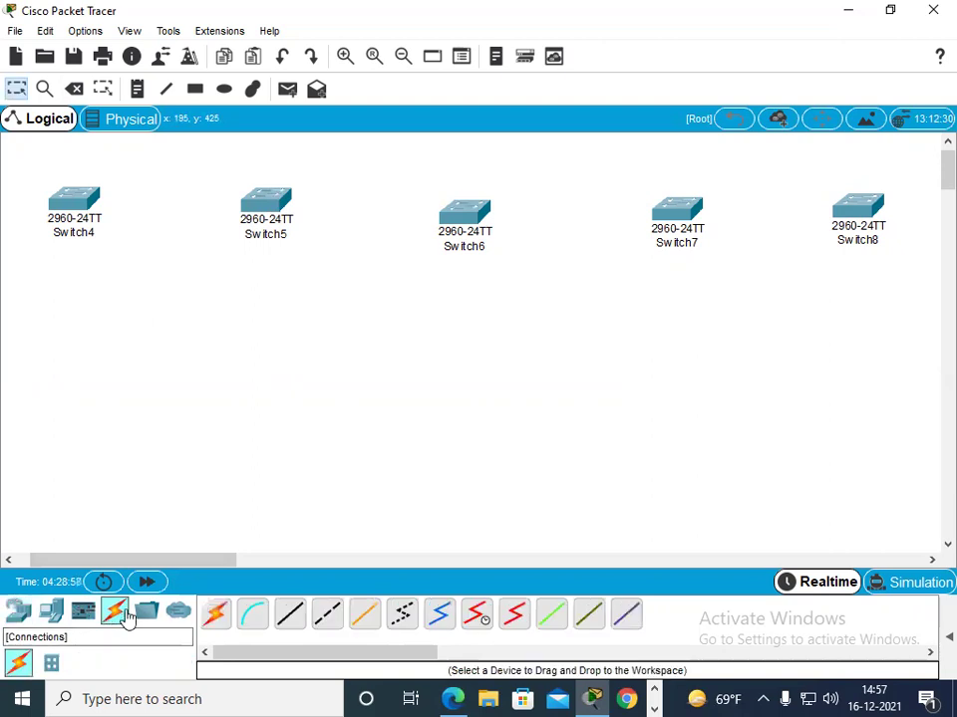
click(224, 617)
click(75, 198)
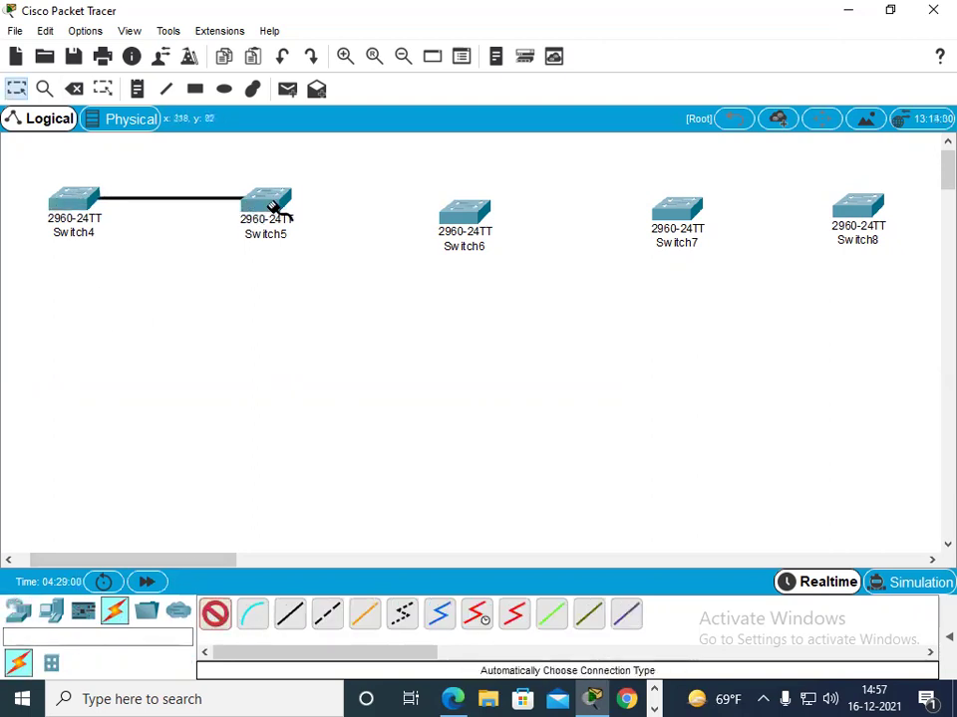
click(275, 203)
click(274, 204)
click(487, 221)
click(487, 221)
click(650, 219)
click(679, 215)
click(859, 215)
click(212, 624)
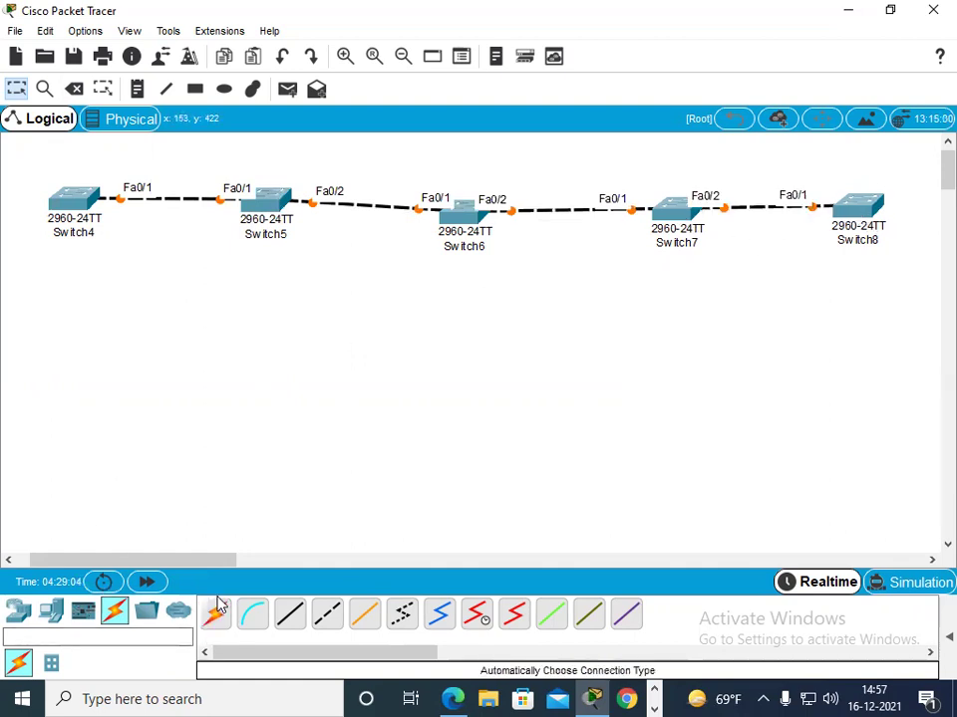
Step: Place a text note reading SERVER above Switch4
click(137, 89)
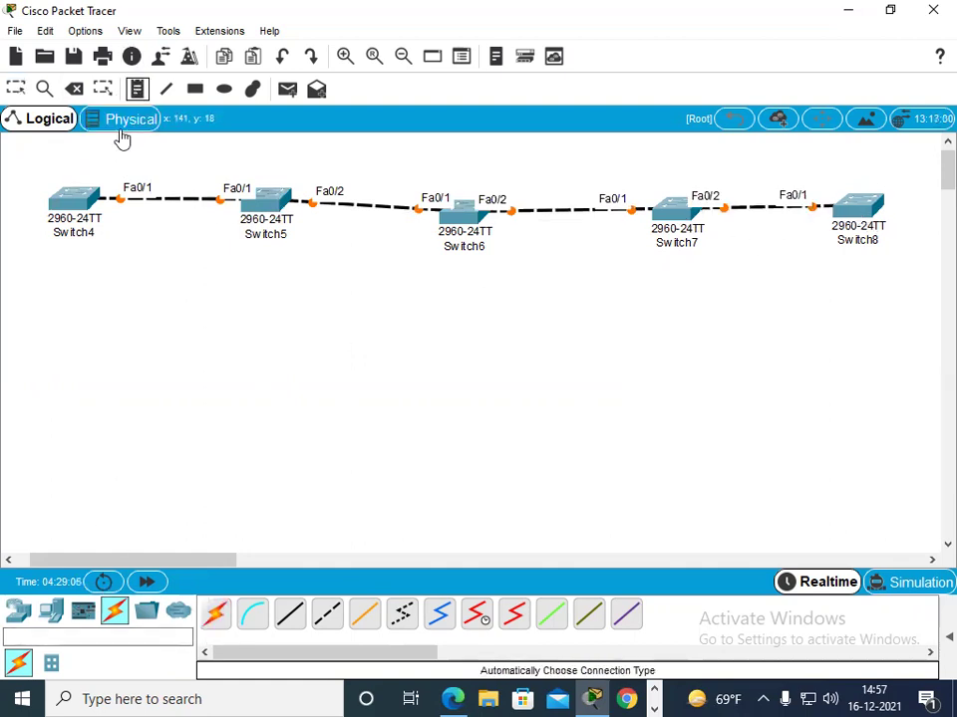
click(57, 167)
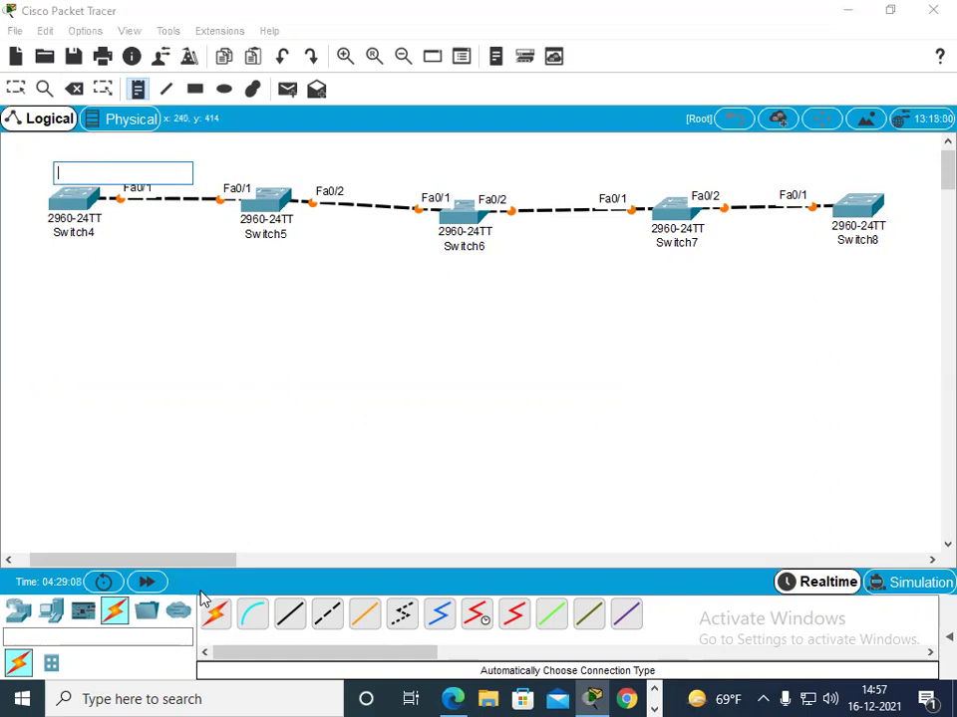
text(server)
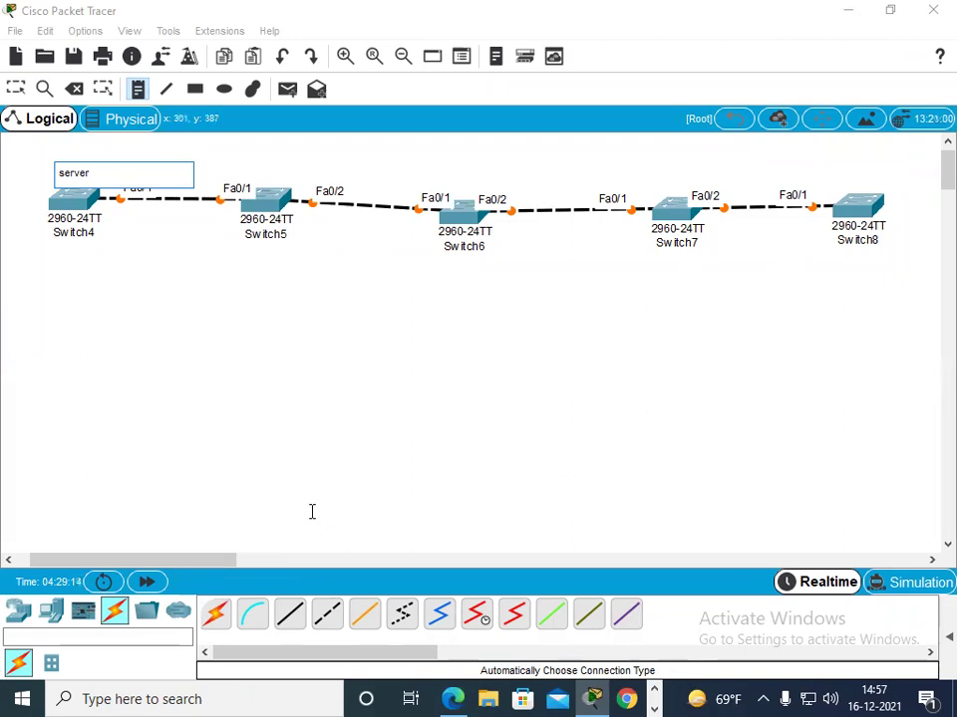
text(SERVER)
Step: Place a text note reading CLIENT above each of Switch5, Switch6, Switch7 and Switch8
click(243, 161)
text(cLIENT)
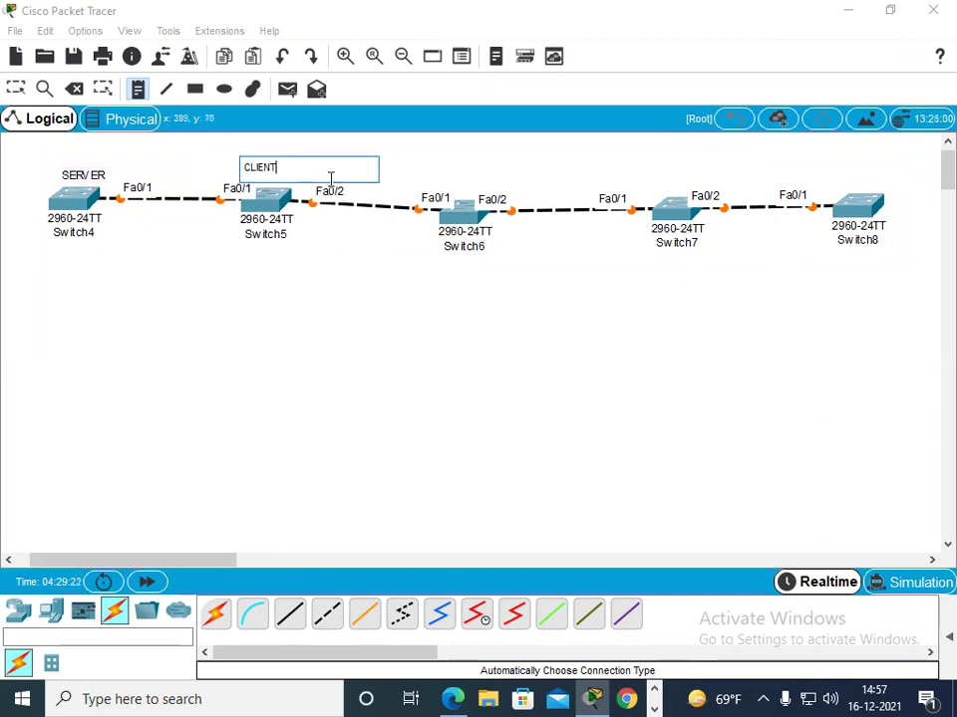
drag(289, 166, 228, 173)
key(ctrl+c)
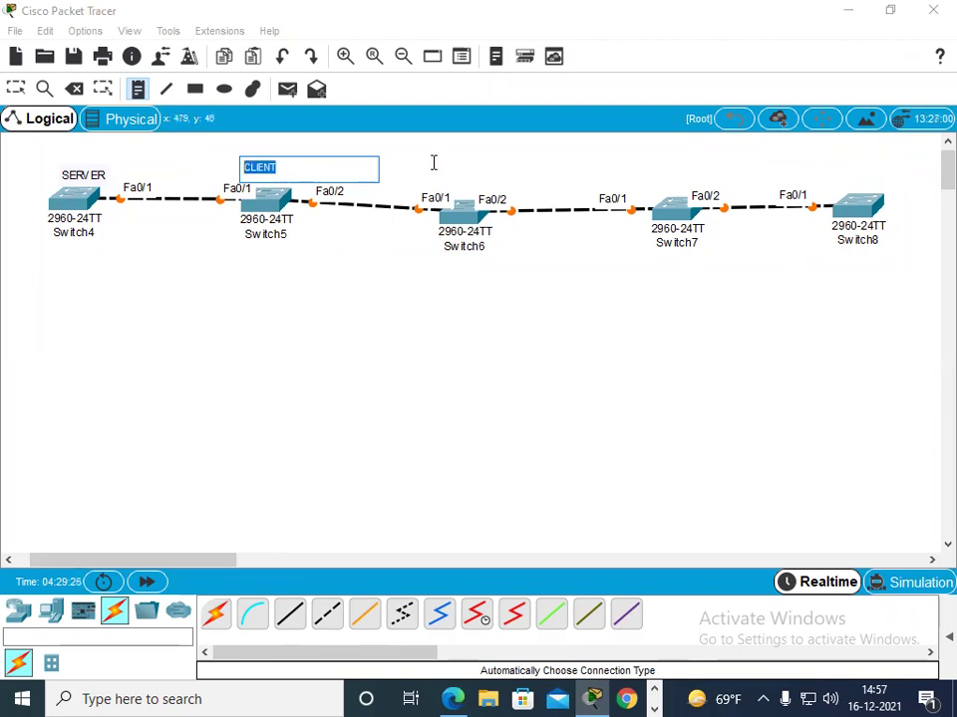
click(433, 162)
key(ctrl+v)
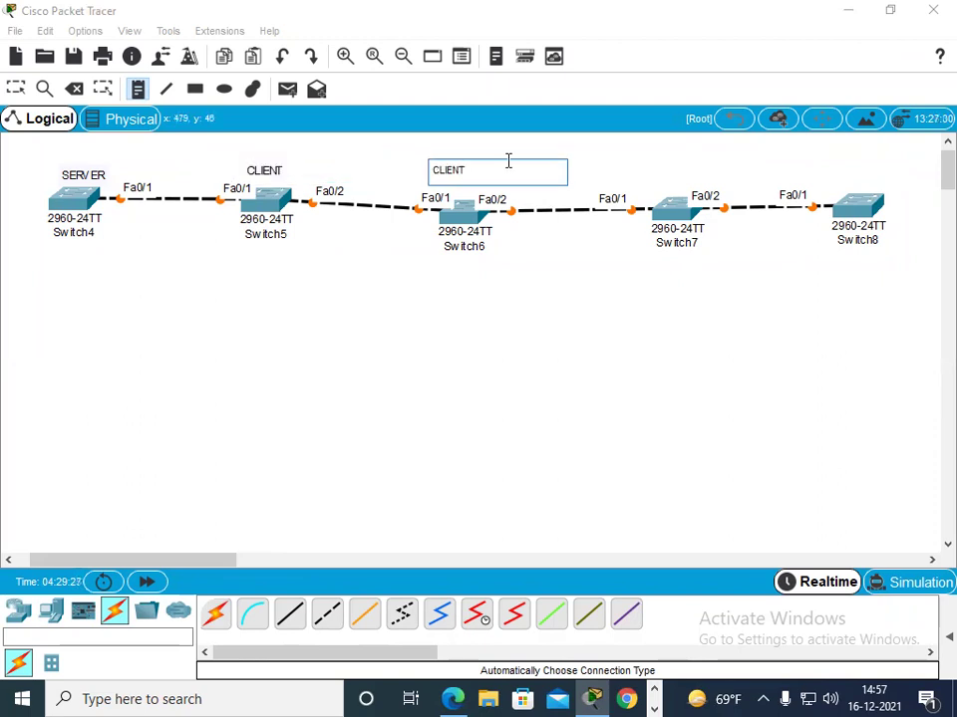
click(652, 170)
key(ctrl+v)
click(823, 167)
key(ctrl+v)
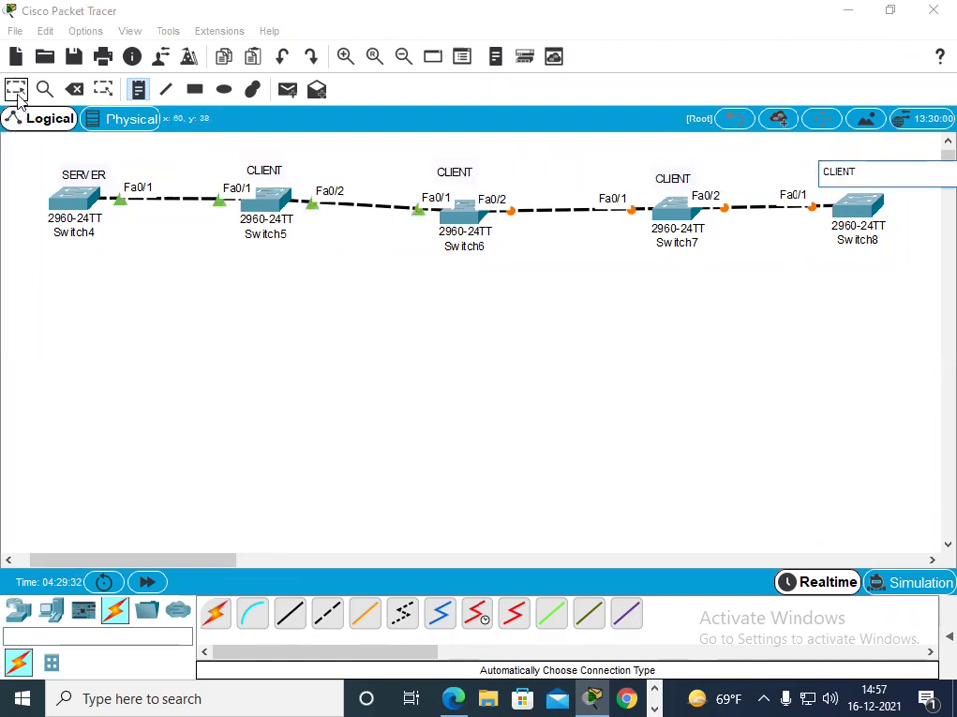
click(17, 90)
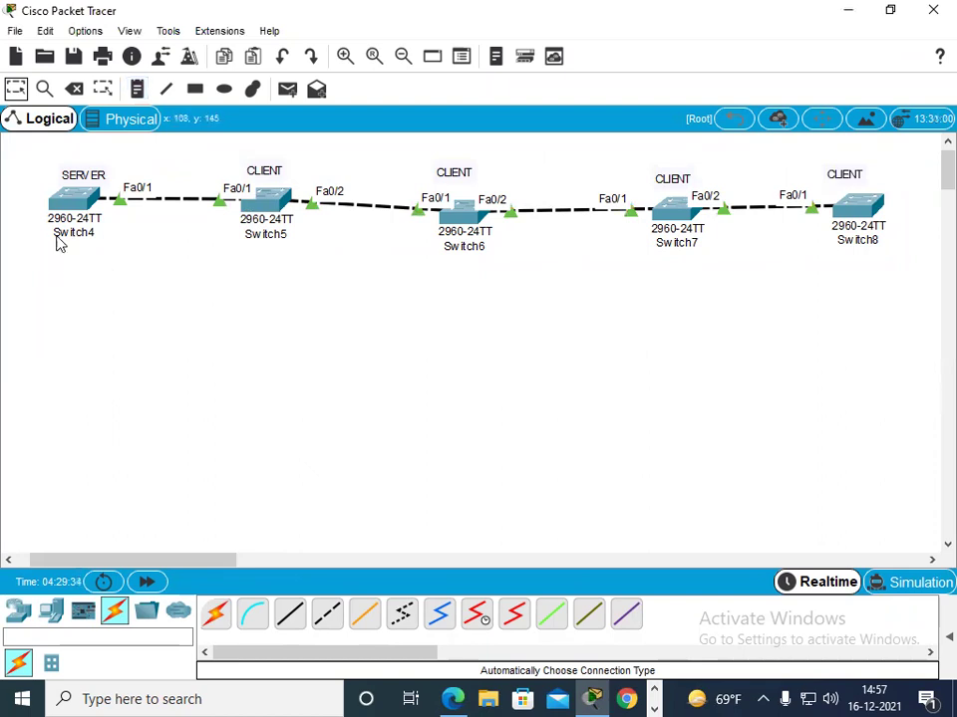
click(108, 207)
drag(16, 151, 143, 267)
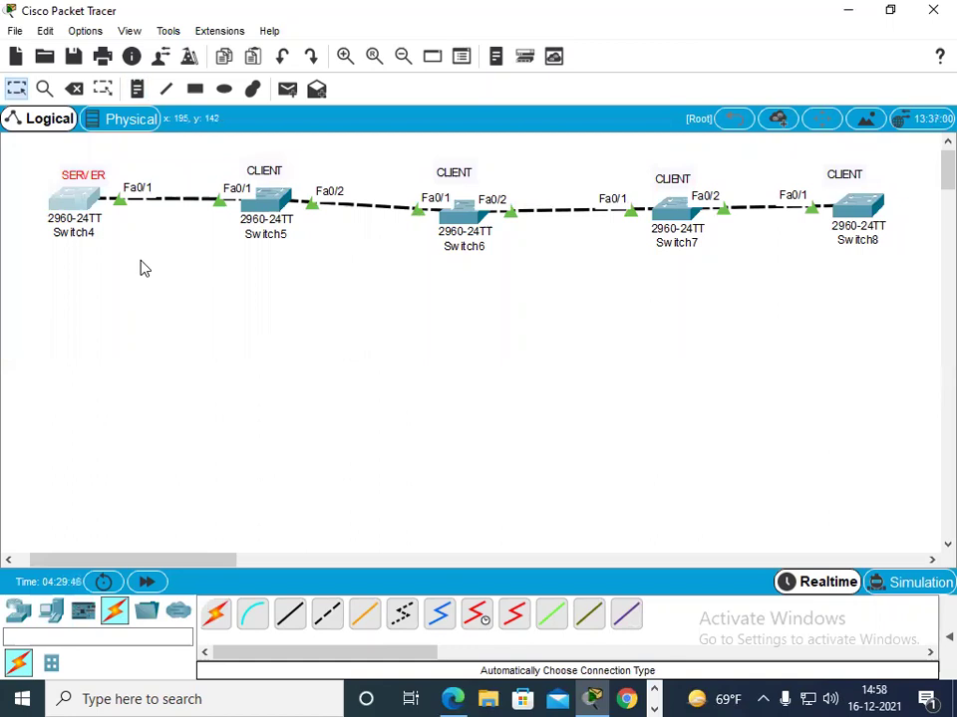
drag(204, 157, 924, 271)
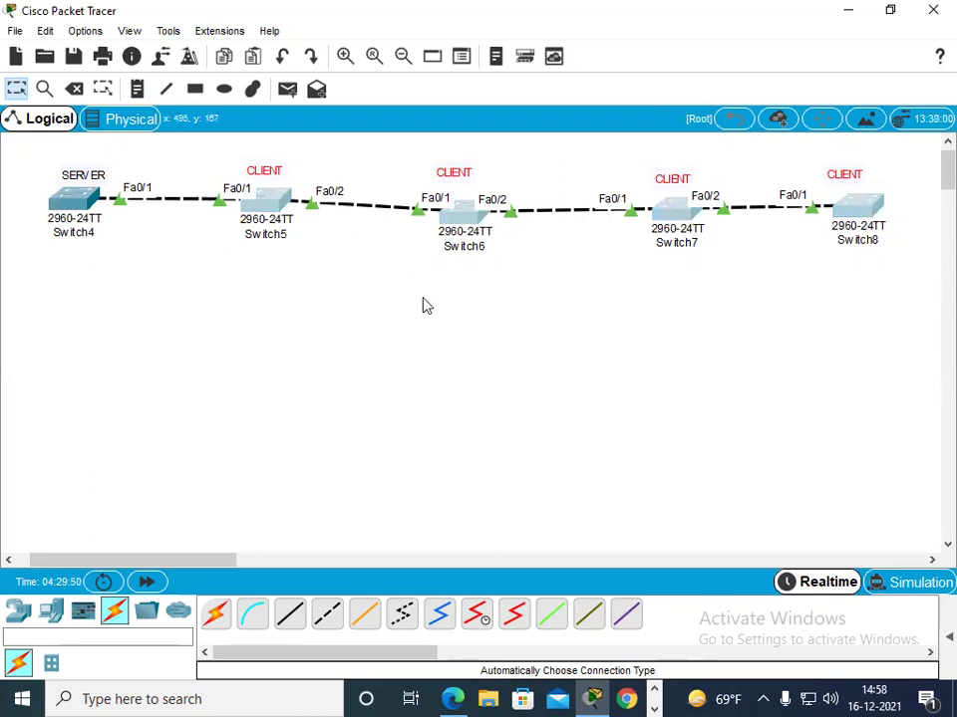
click(427, 306)
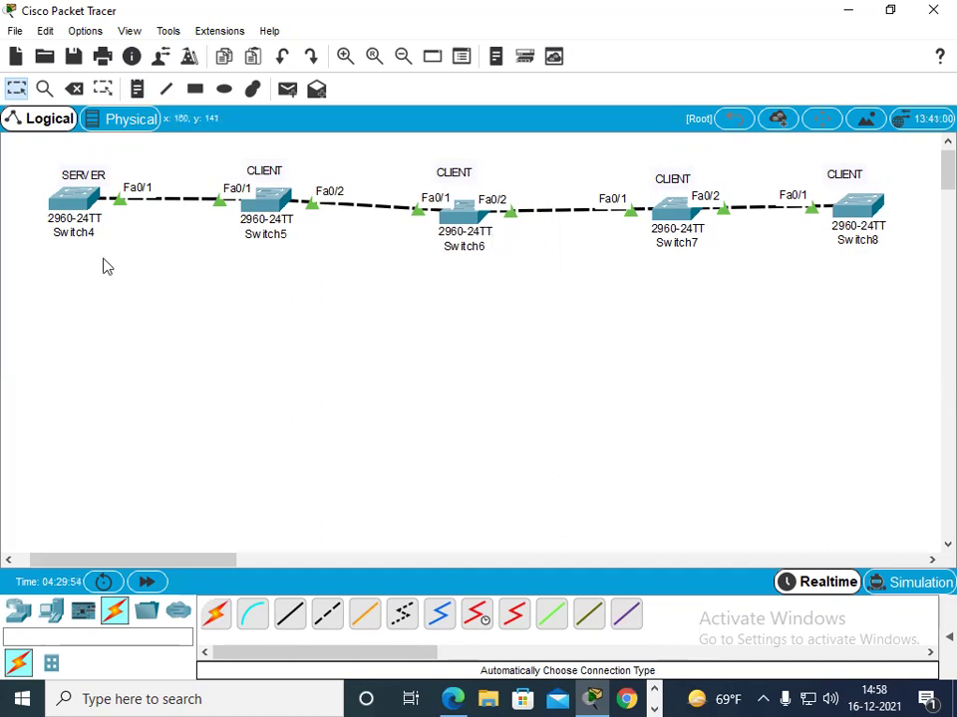
Step: Open Switch4's command line in a maximized window and enter global configuration mode through privileged mode
click(72, 202)
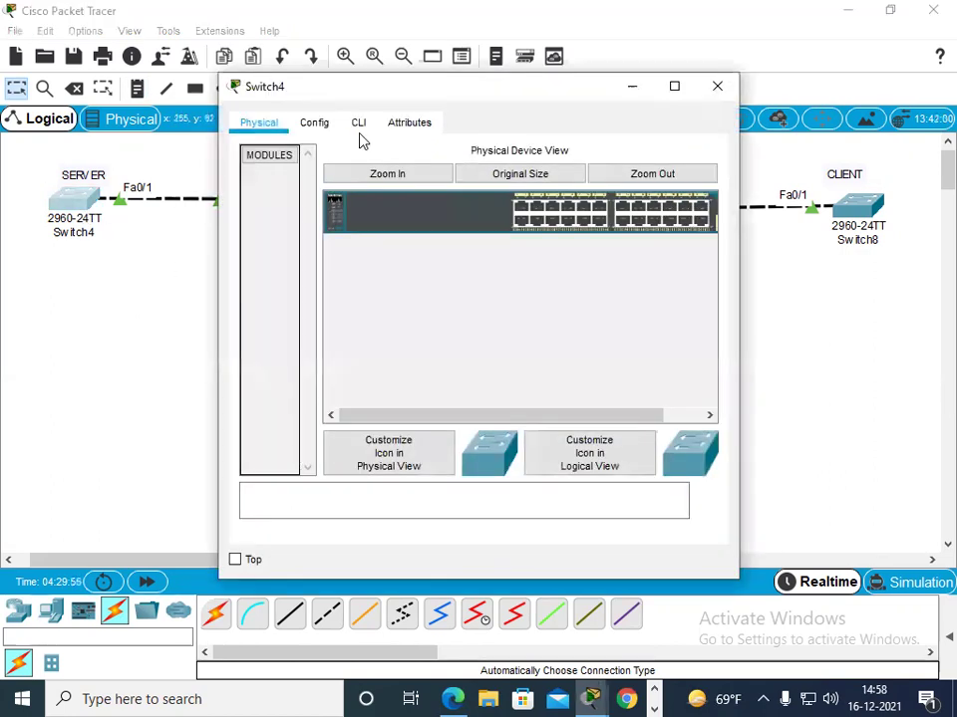
click(351, 126)
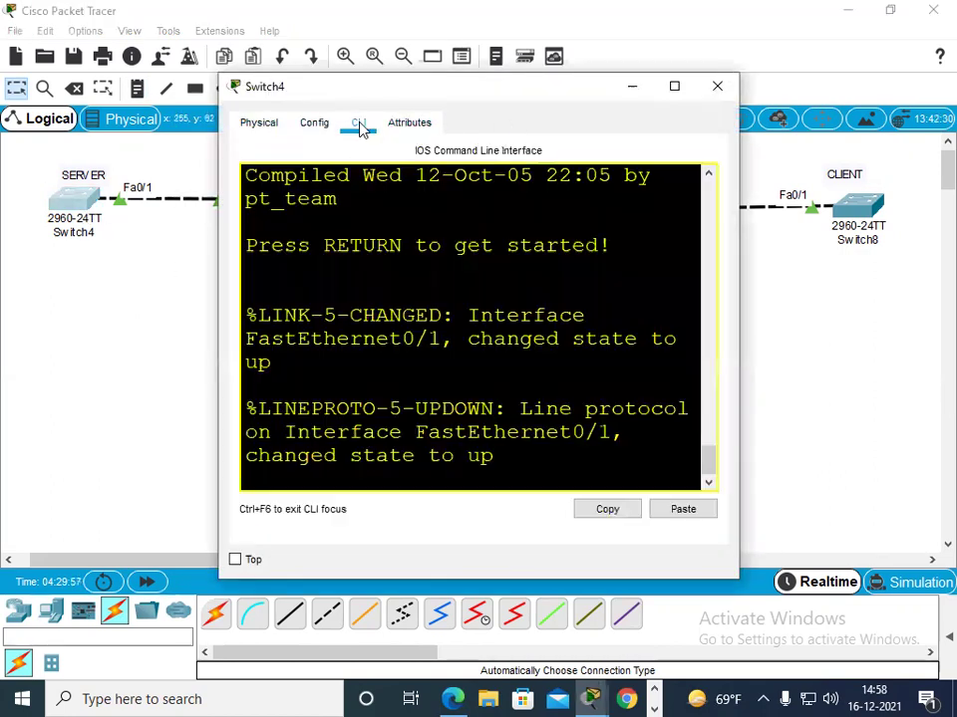
click(674, 89)
key(Return)
key(Return)
key(Return)
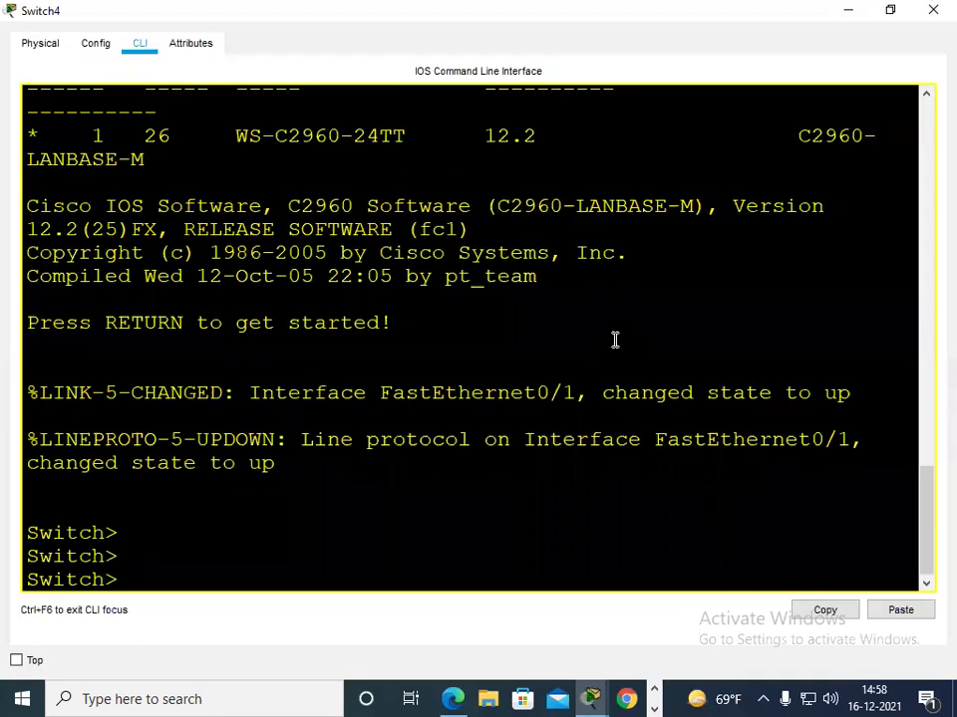
text(EN)
key(Return)
key(Return)
key(Return)
text(conf t)
key(Return)
key(Return)
key(Return)
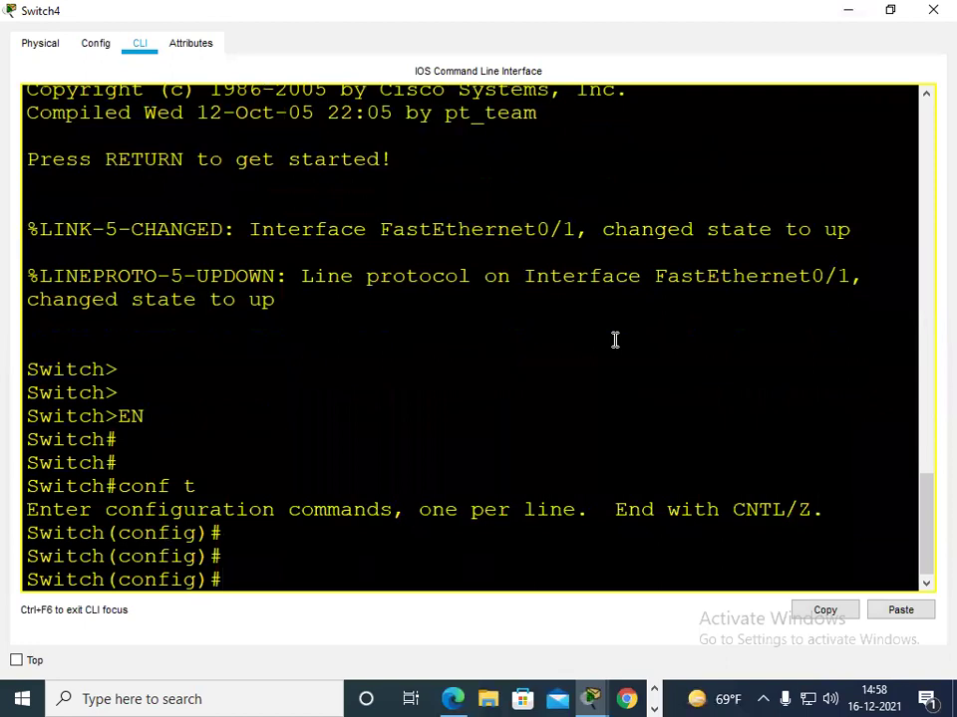
Step: Create VLAN 10 on Switch4 and name it ab1
text(vlan 10)
key(Return)
key(Return)
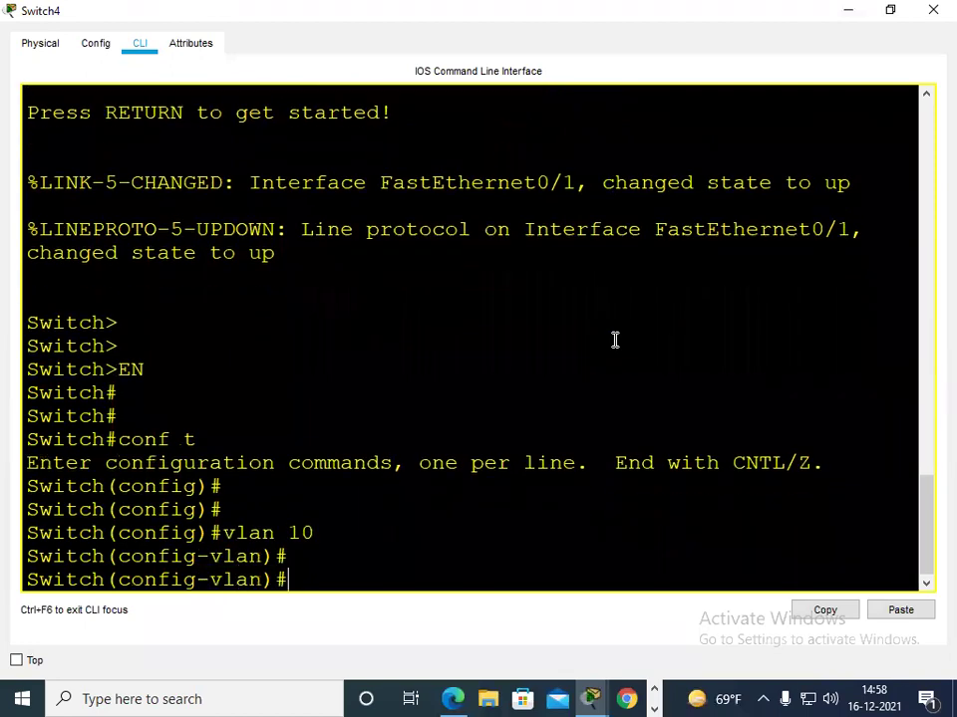
text(name ab1)
key(BackSpace)
text(1)
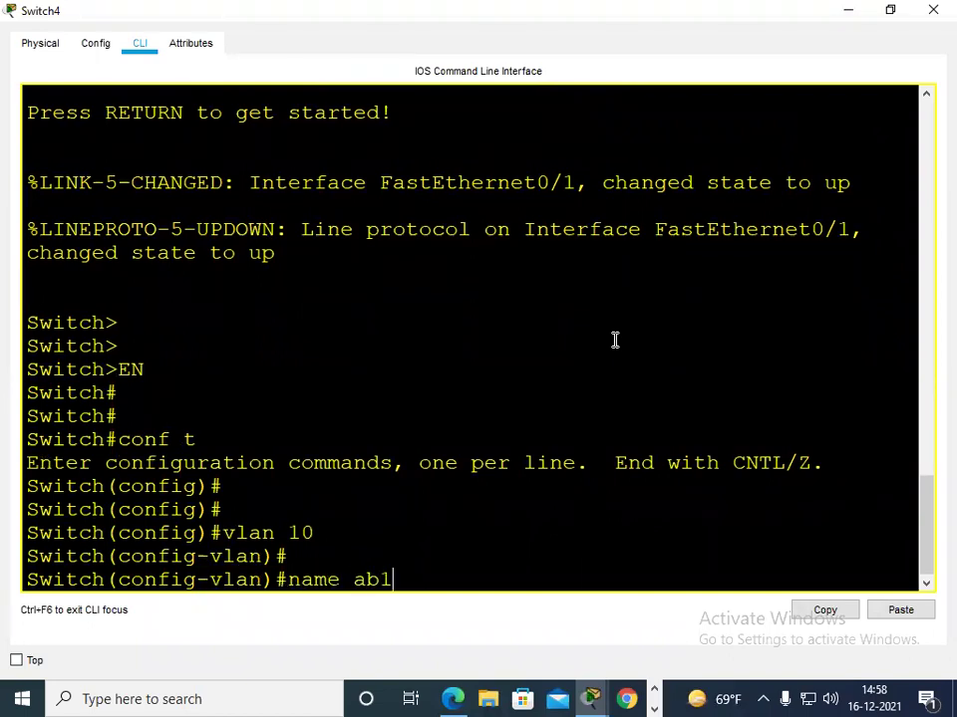
key(Return)
key(Return)
Step: Create VLAN 20 on Switch4 and name it ab2
text(vlan 20)
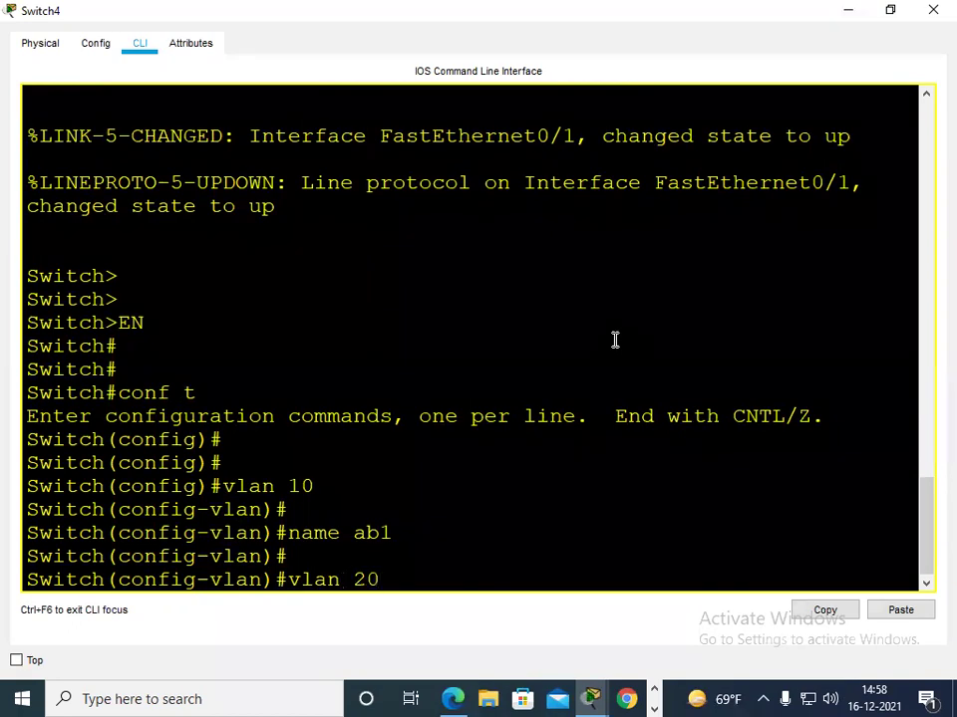
key(Return)
key(Return)
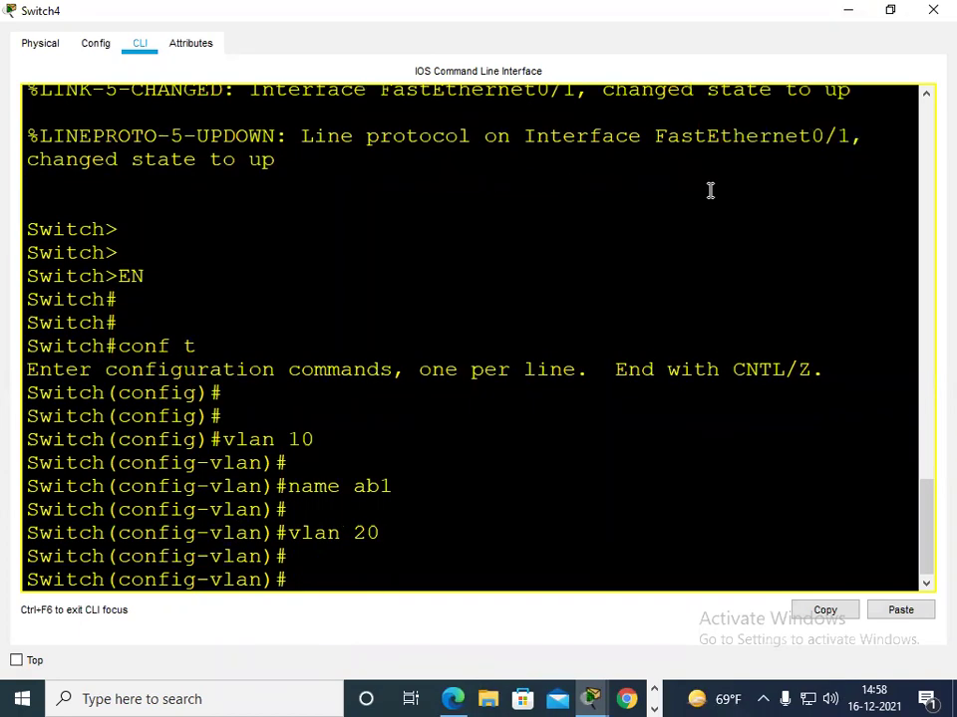
text(b)
key(BackSpace)
text(name ab)
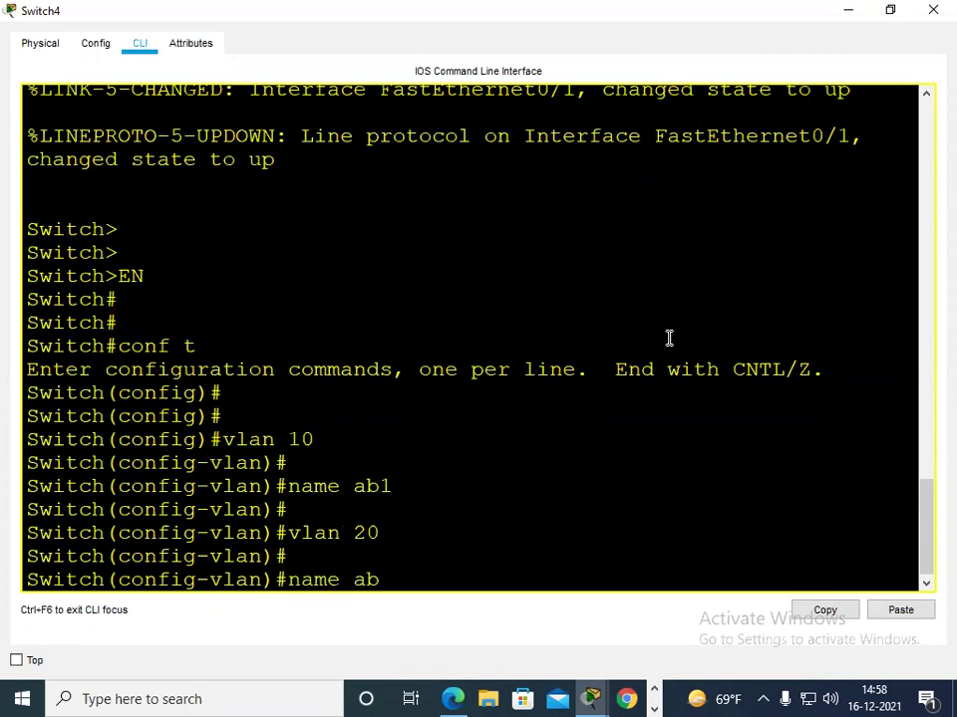
text(2)
key(Return)
key(Return)
key(Return)
Step: Create VLAN 30 on Switch4 and name it ab3
text(vlan)#vl)
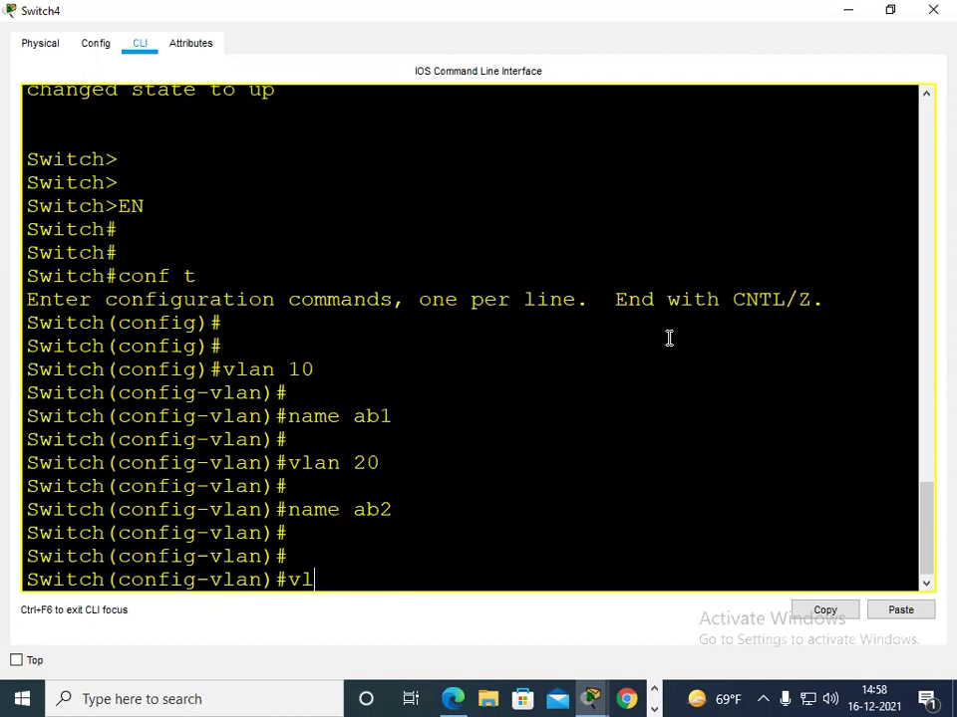
text( 30)
key(Return)
key(Return)
text(namw)
key(BackSpace)
text(e)
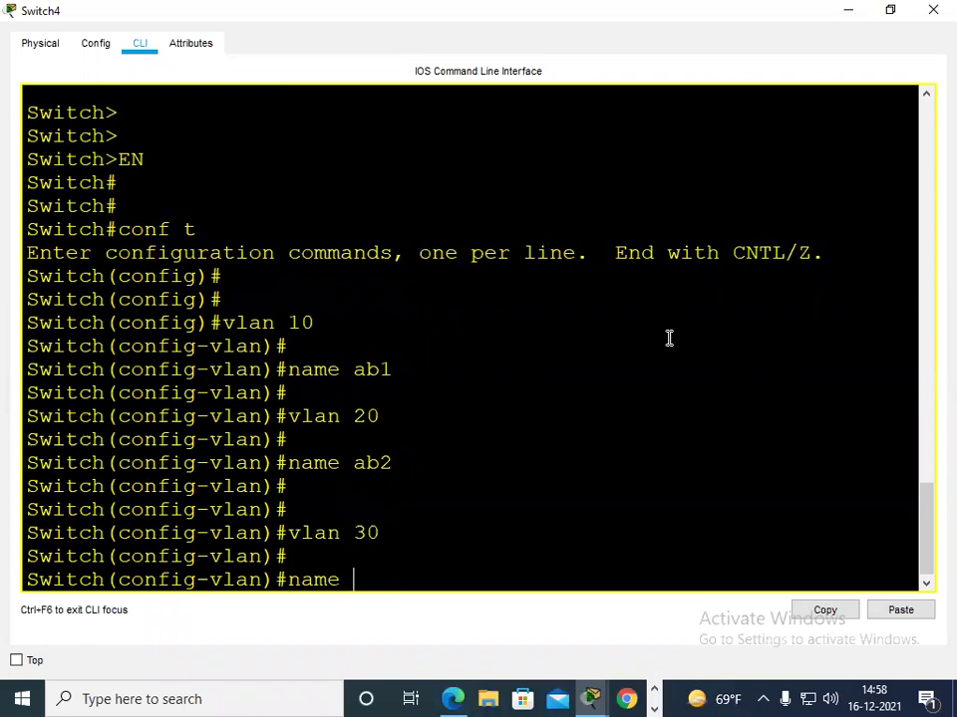
text( ab3)
key(Return)
key(Return)
Step: Display Switch4's VLAN table from configuration mode, highlight the rows for VLANs 10, 20 and 30, and close the switch window
text(do)
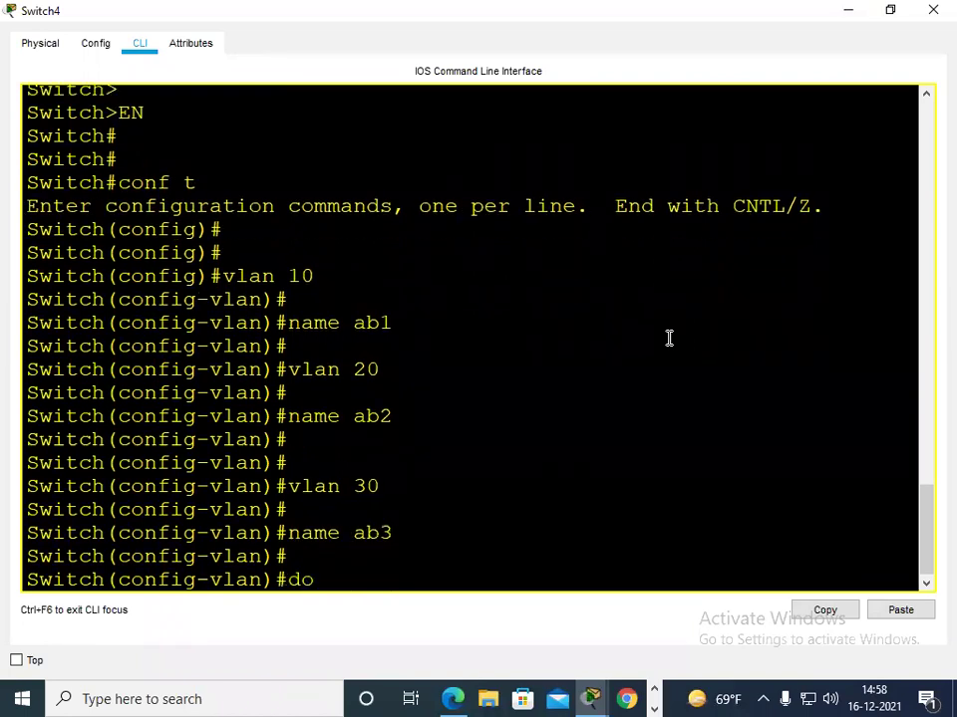
text( sh vlan)
key(Return)
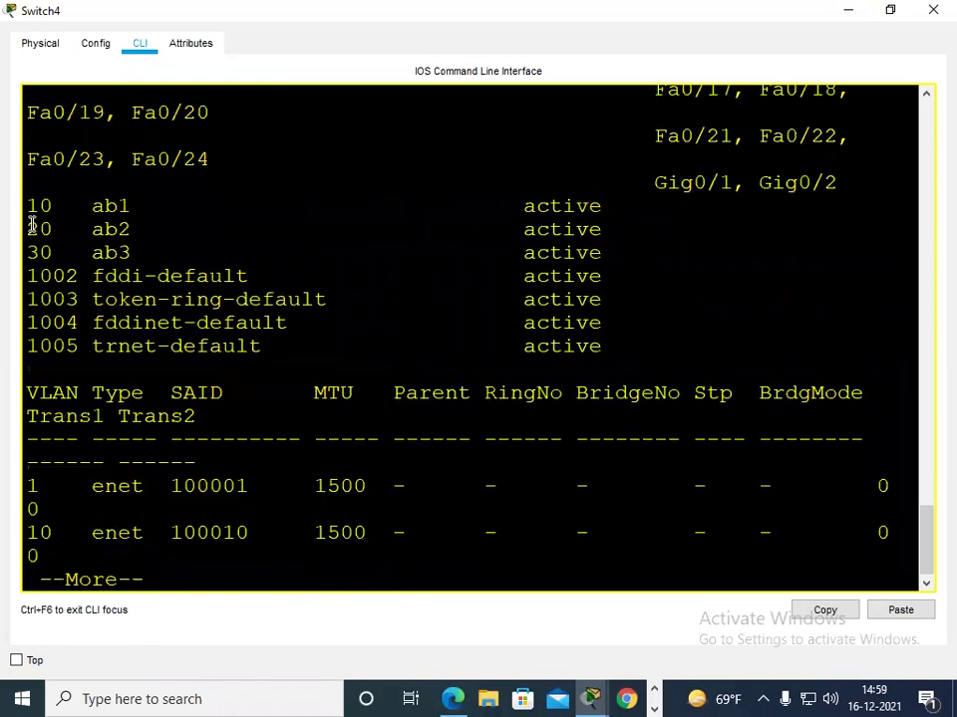
drag(28, 199, 653, 250)
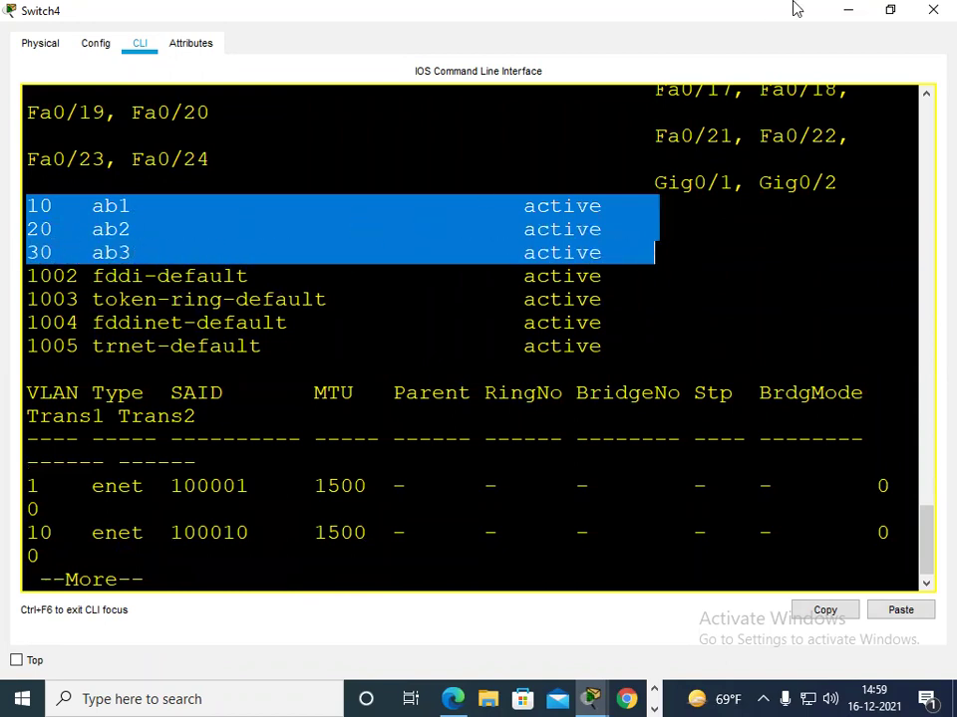
click(931, 9)
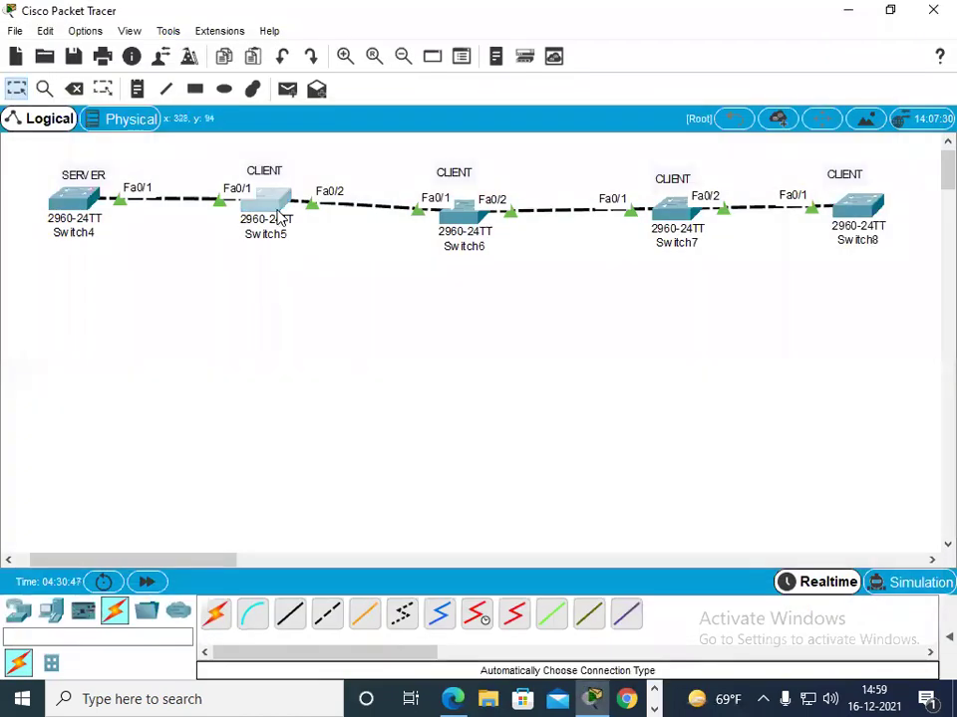
Step: Open Switch5's command line in a maximized window and enter privileged mode
click(269, 204)
click(361, 123)
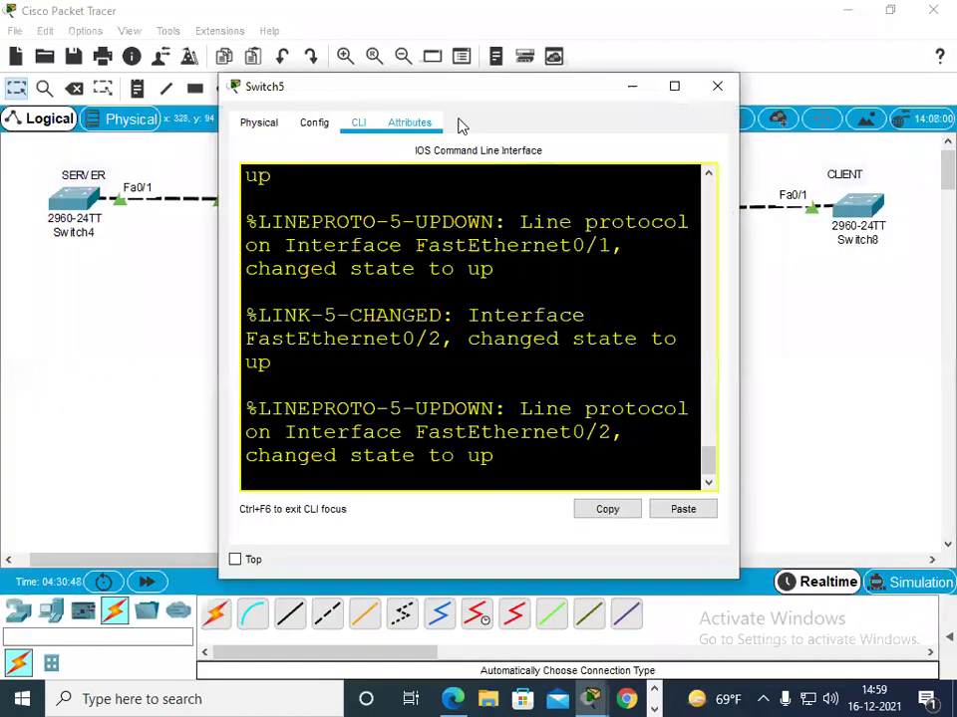
click(673, 85)
key(Return)
key(Return)
key(Return)
text(en)
key(Return)
key(Return)
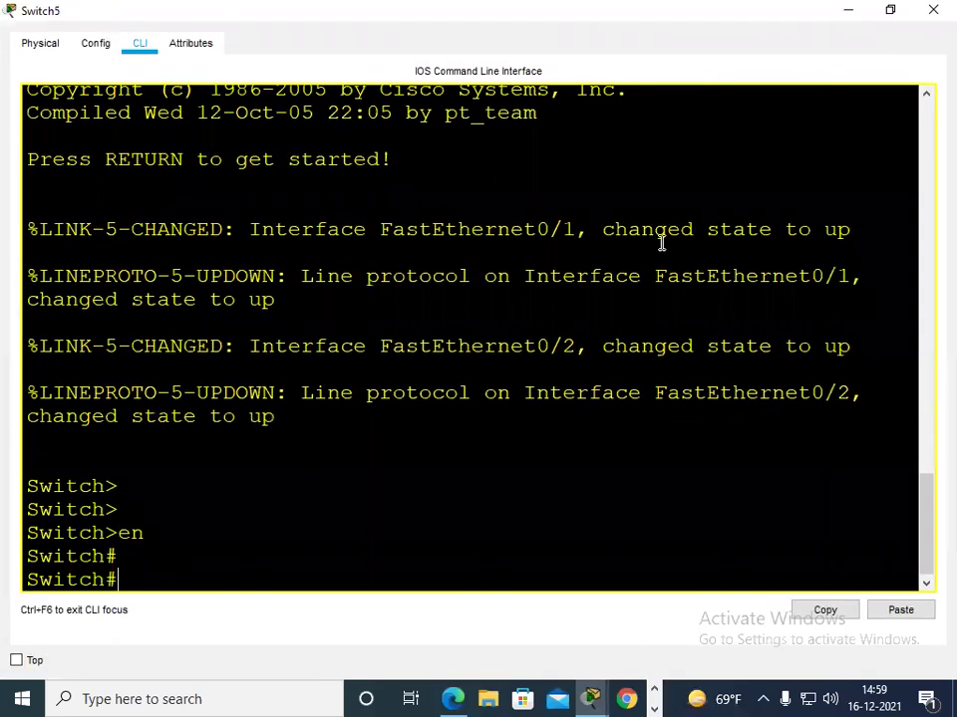
Step: Display Switch5's VLAN table, check it for VLANs 10, 20 and 30, and close the switch window
text(sh vlan)
key(Return)
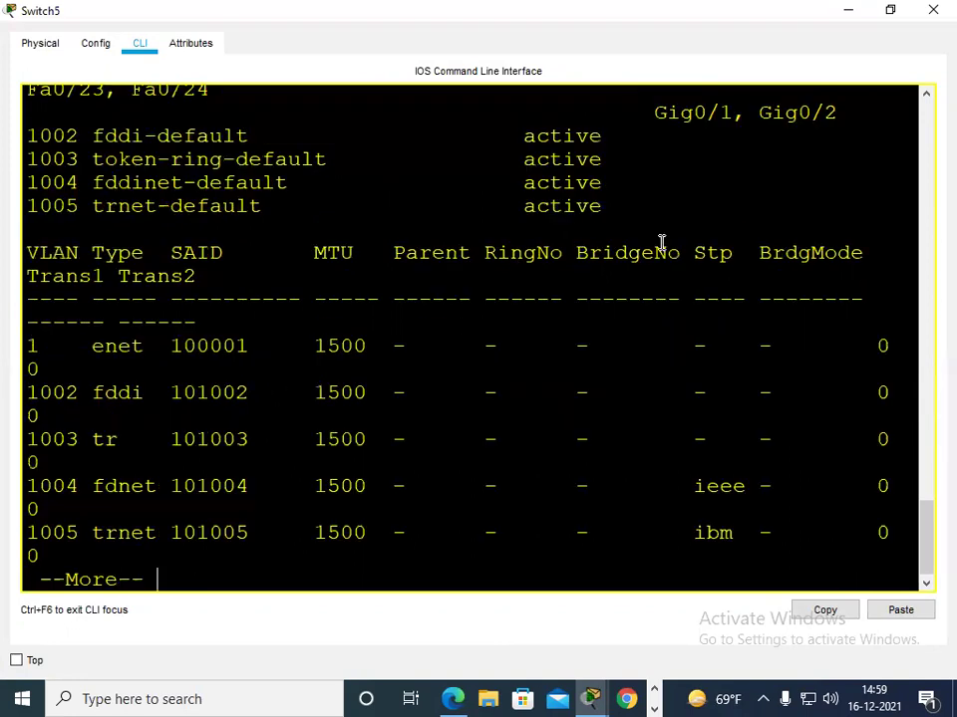
scroll(103, 353, up, 2)
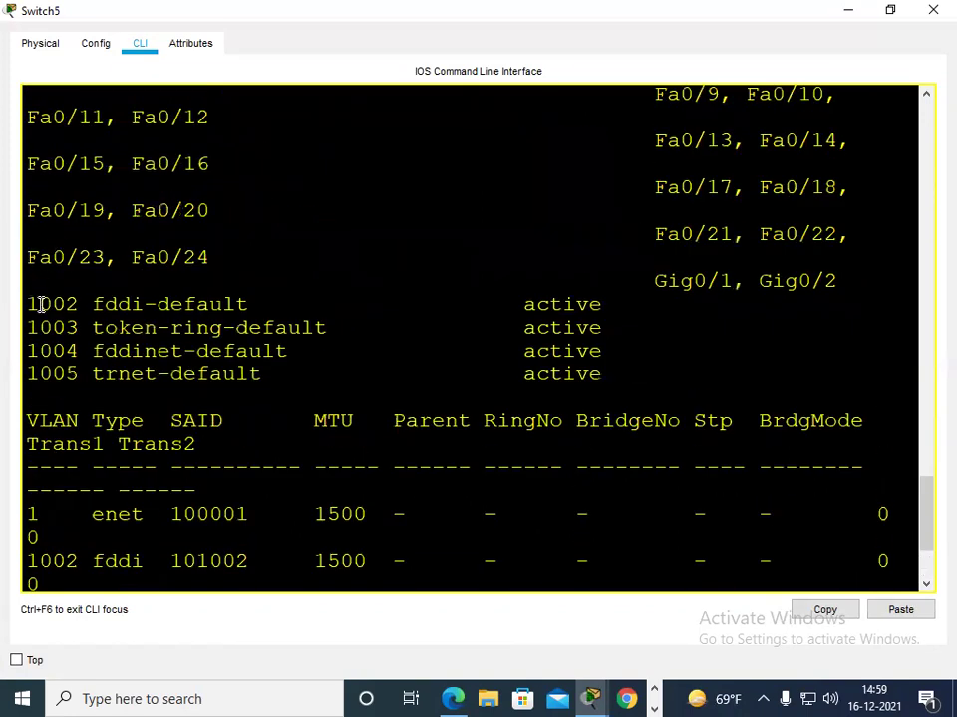
scroll(39, 314, up, 1)
drag(35, 336, 923, 312)
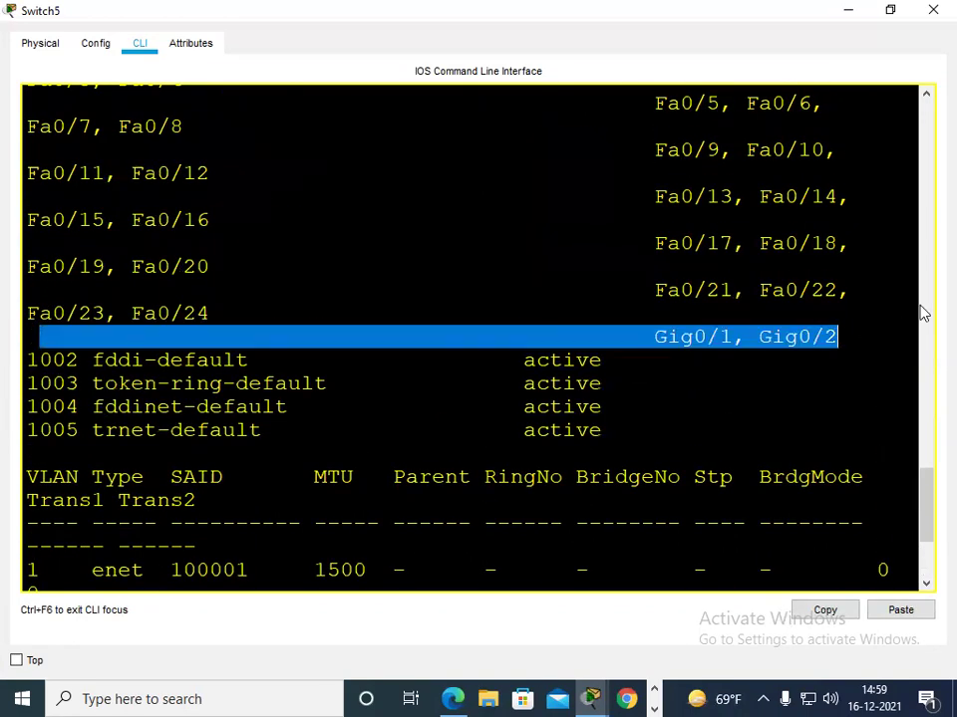
click(933, 10)
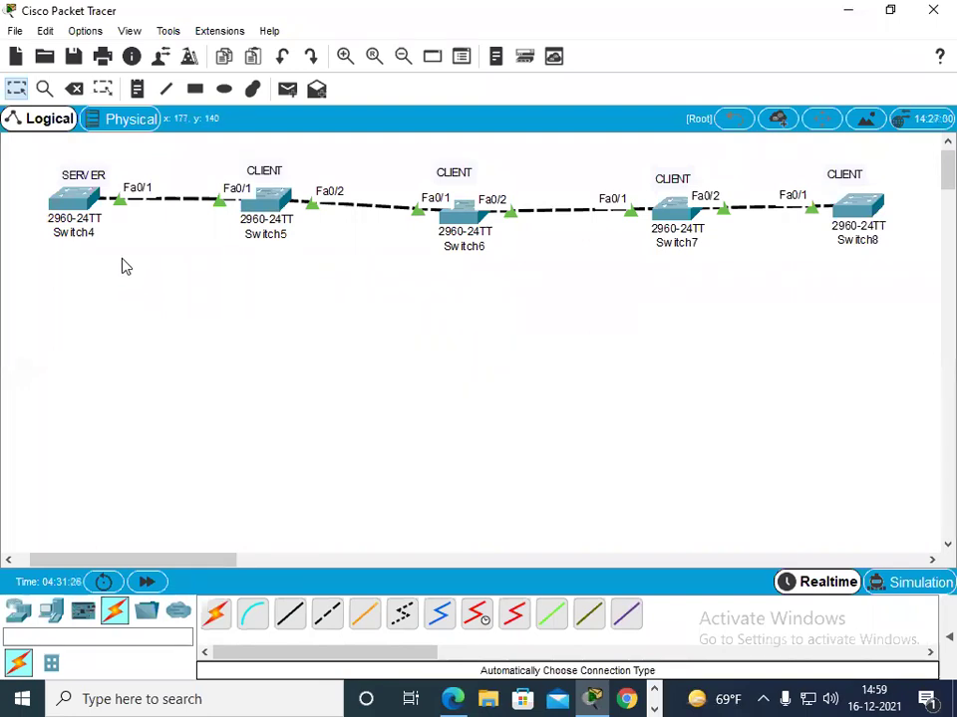
Step: Reopen Switch4's maximized command line and page through the rest of the VLAN listing to get back to the VLAN configuration prompt
drag(117, 163, 99, 236)
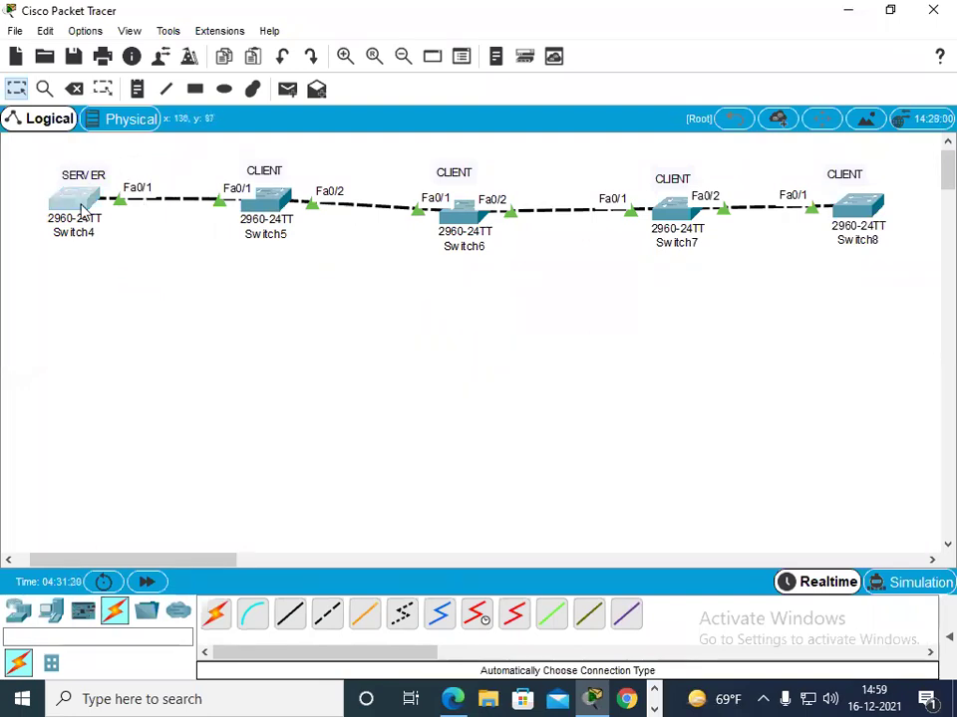
click(72, 197)
click(673, 86)
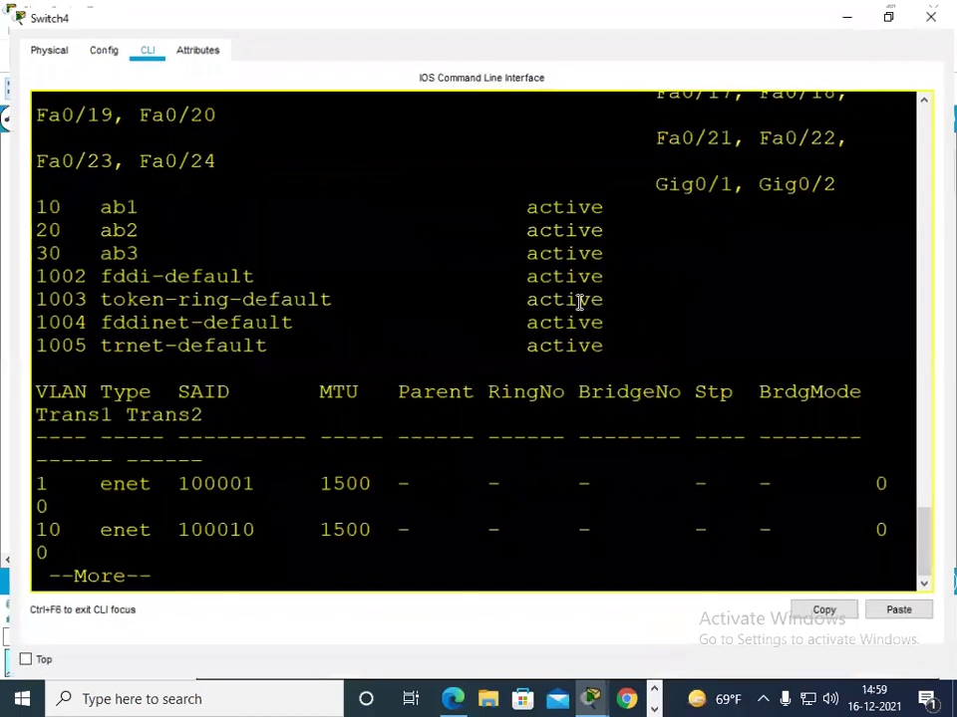
key(Return)
key(Return)
key(Return)
key(Return)
key(Return)
key(Return)
key(Return)
key(Return)
key(Return)
key(Return)
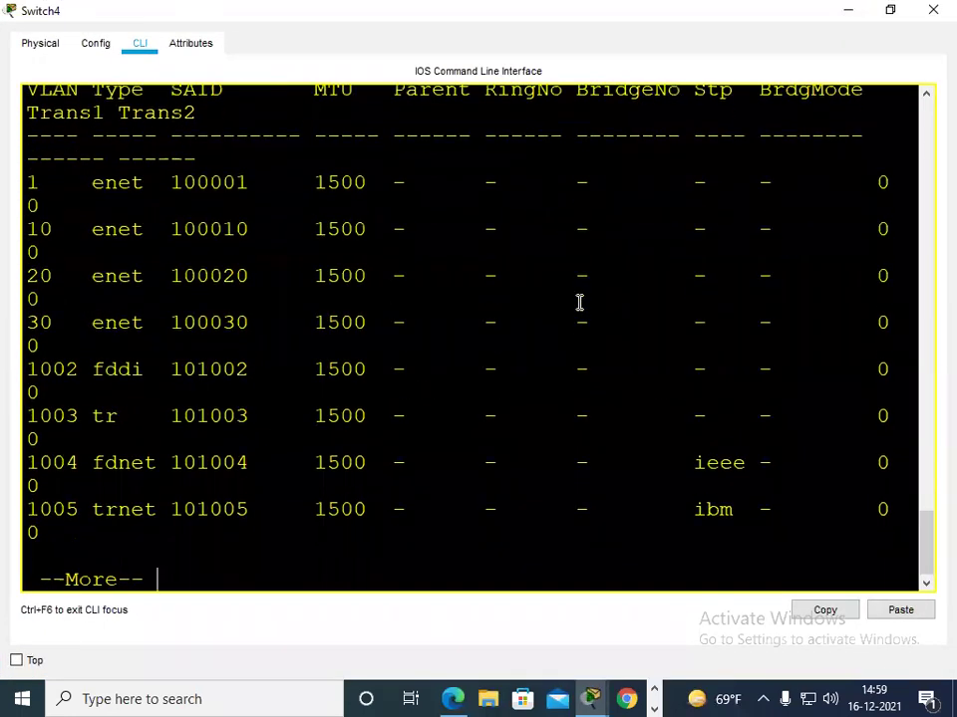
key(Return)
key(Return)
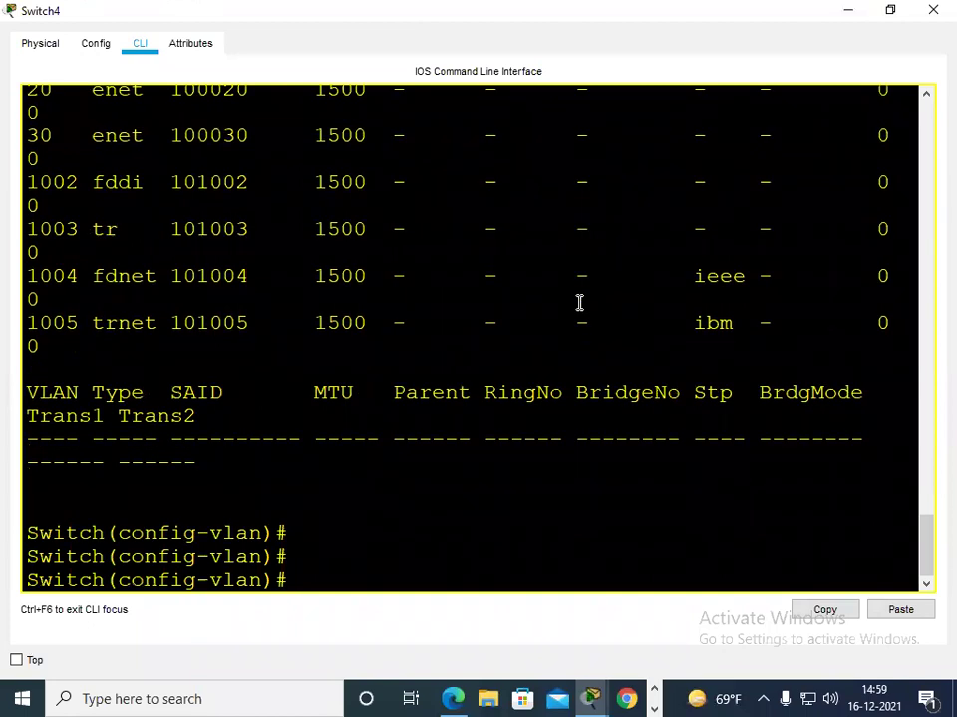
Step: Set Switch4's interface fa0/1 to switchport trunk mode and close the switch window
text(int fa0/1)
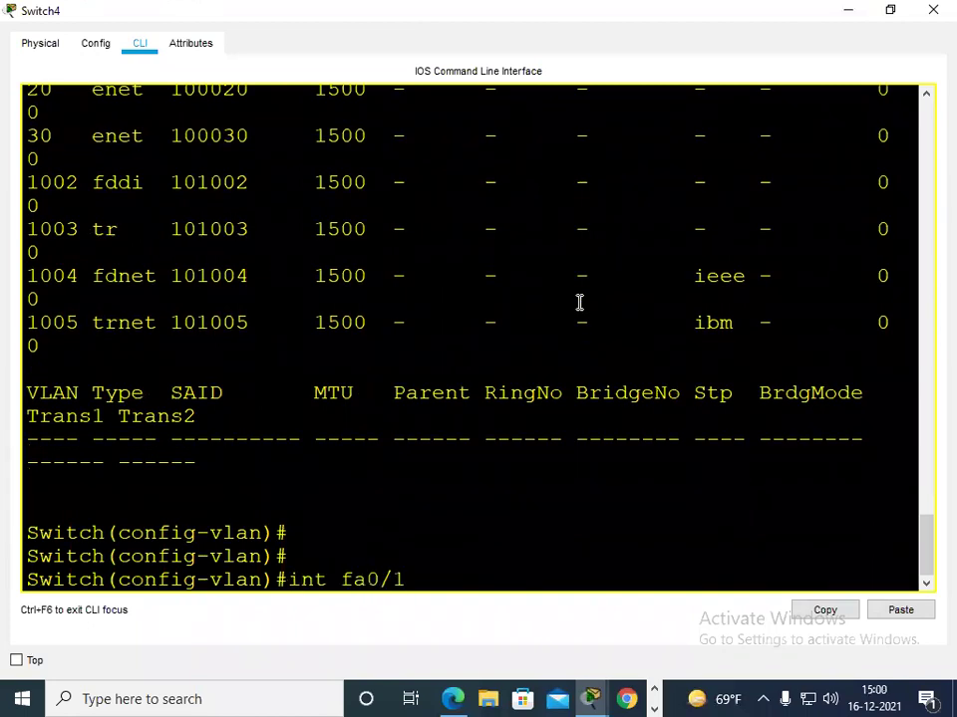
key(Return)
key(Return)
text(switch)
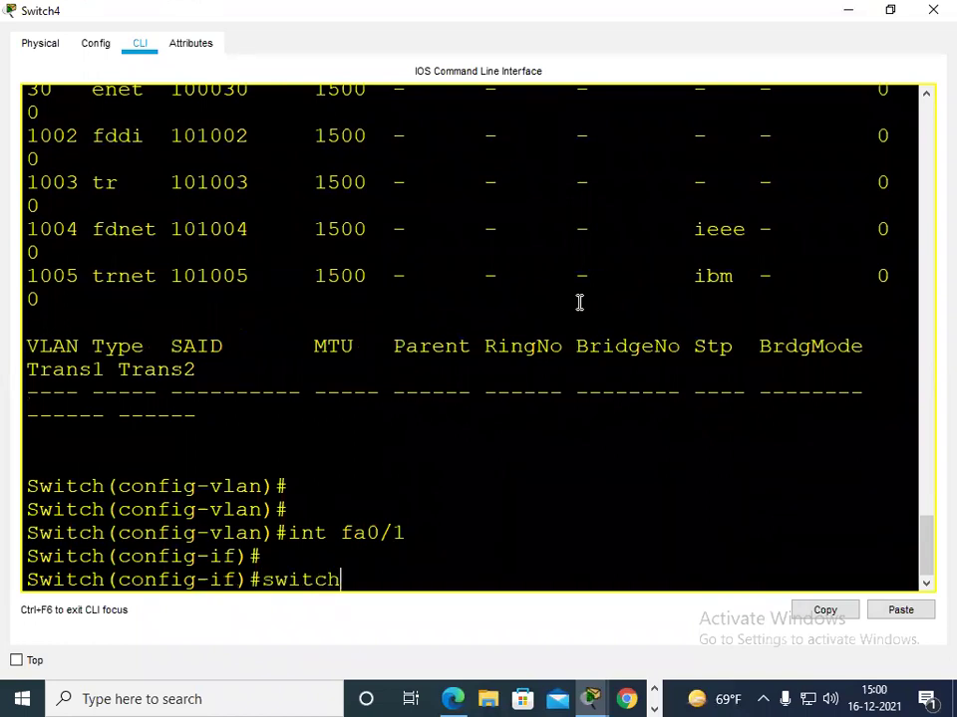
text(port mode trunk)
key(Return)
key(Return)
key(Return)
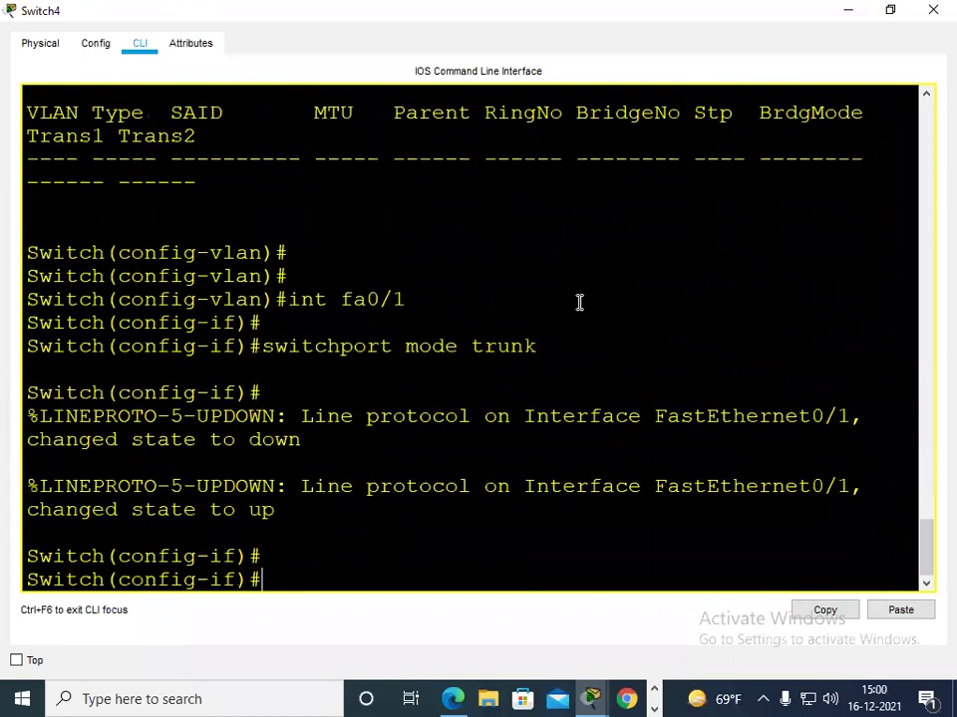
click(932, 9)
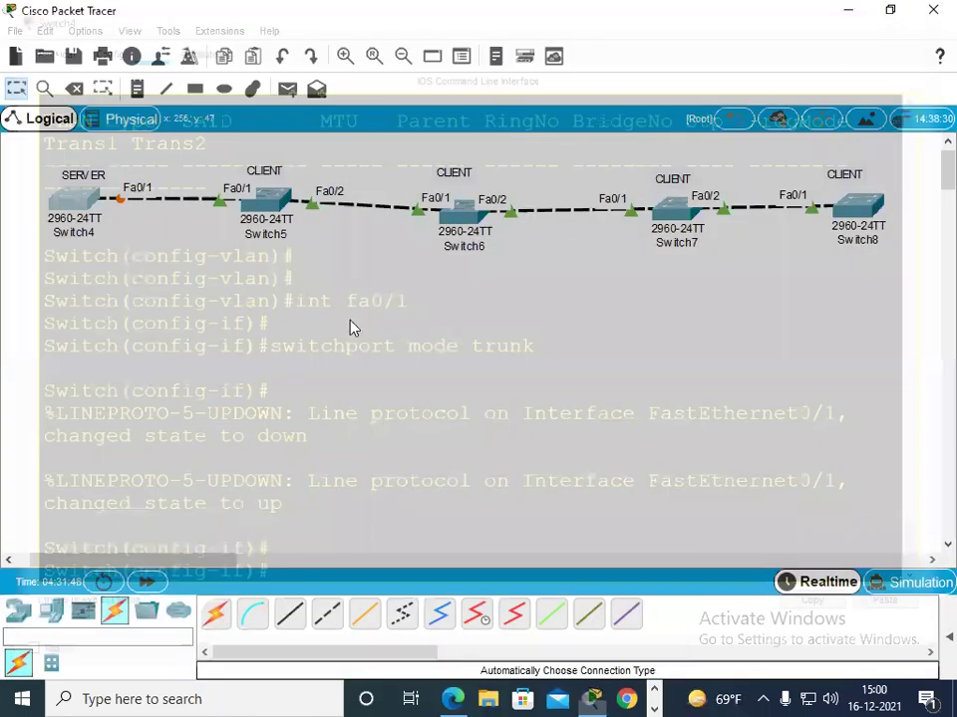
Step: Reopen Switch5's command line, page past the remaining VLAN listing and enter global configuration mode
click(265, 201)
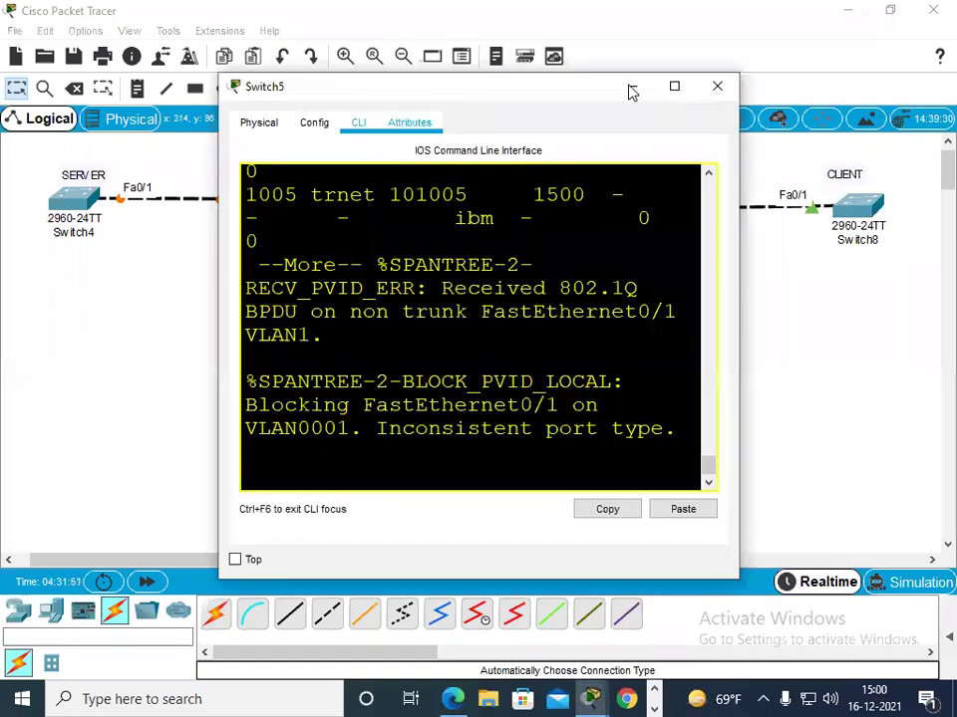
click(679, 90)
key(Return)
key(Return)
key(Return)
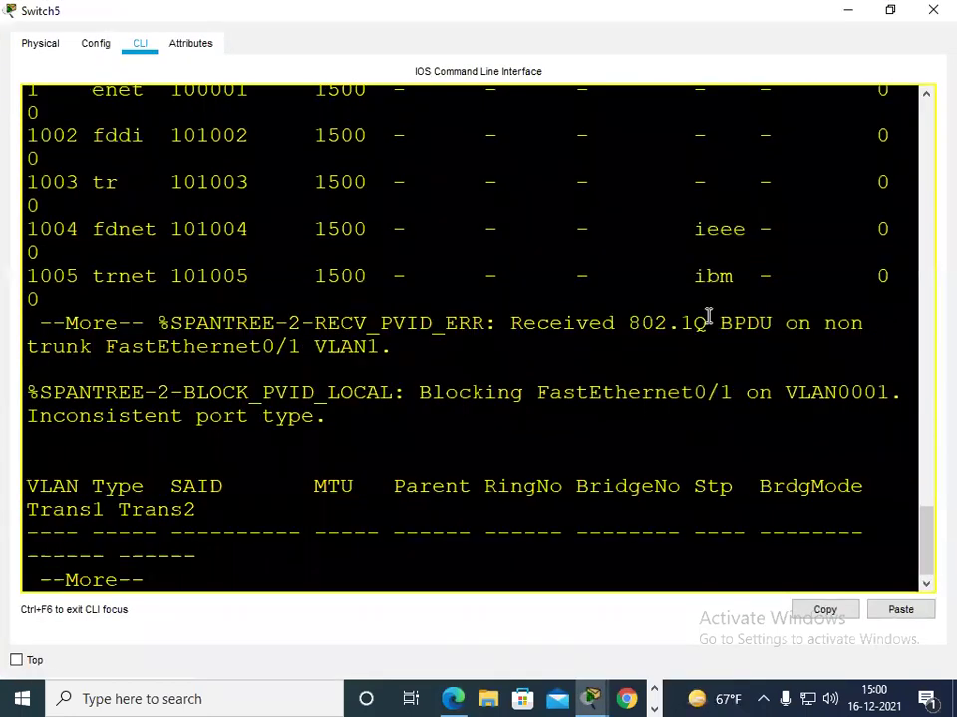
key(Return)
key(Return)
key(Return)
text(conf t)
key(Return)
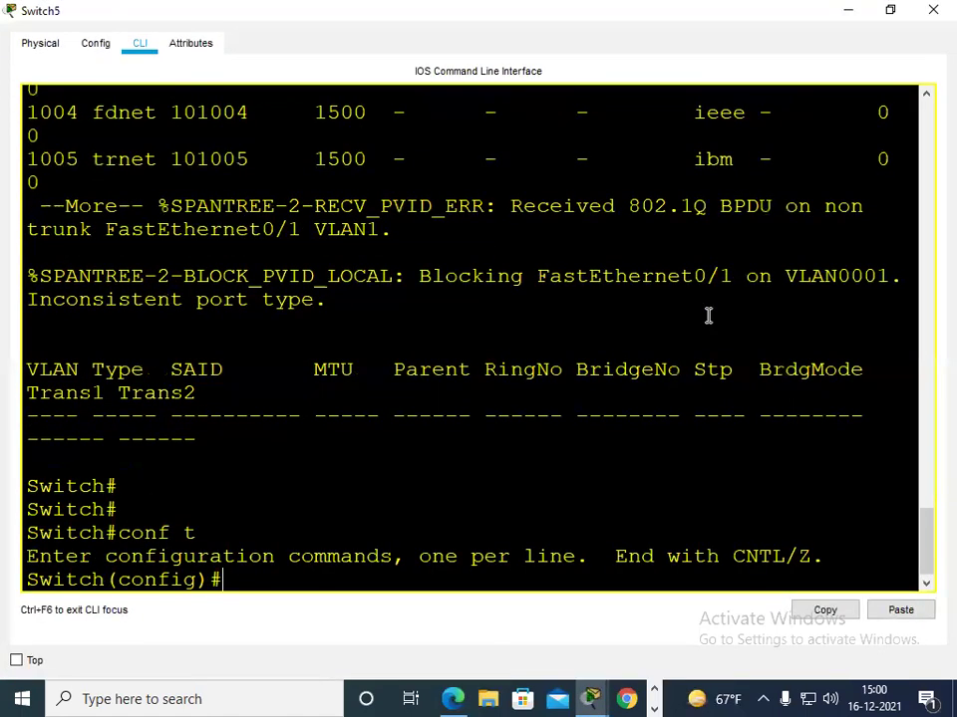
Step: Set Switch5 to VTP client mode
key(Return)
key(Return)
text(vtp )
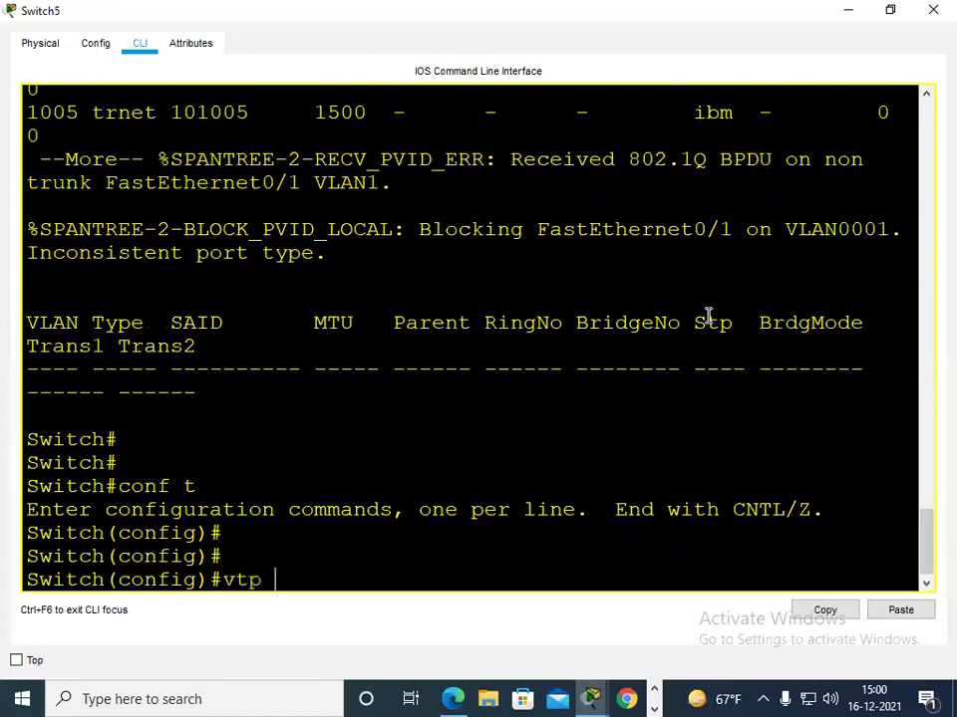
text(mode client)
key(Return)
key(Return)
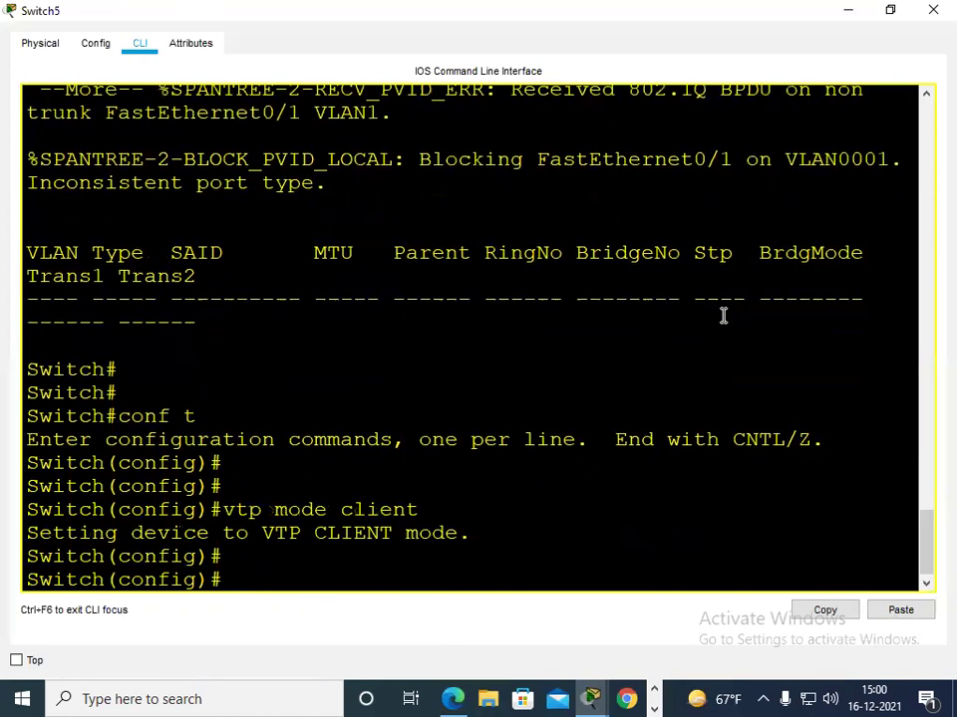
text(vtp do)
key(Tab)
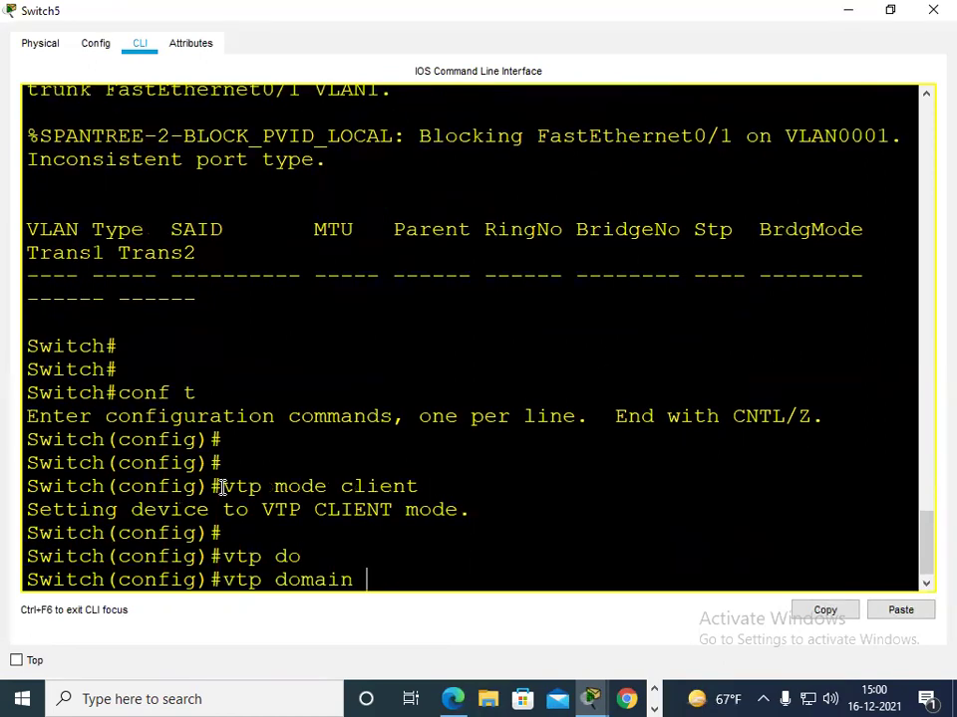
drag(213, 507, 439, 528)
click(933, 10)
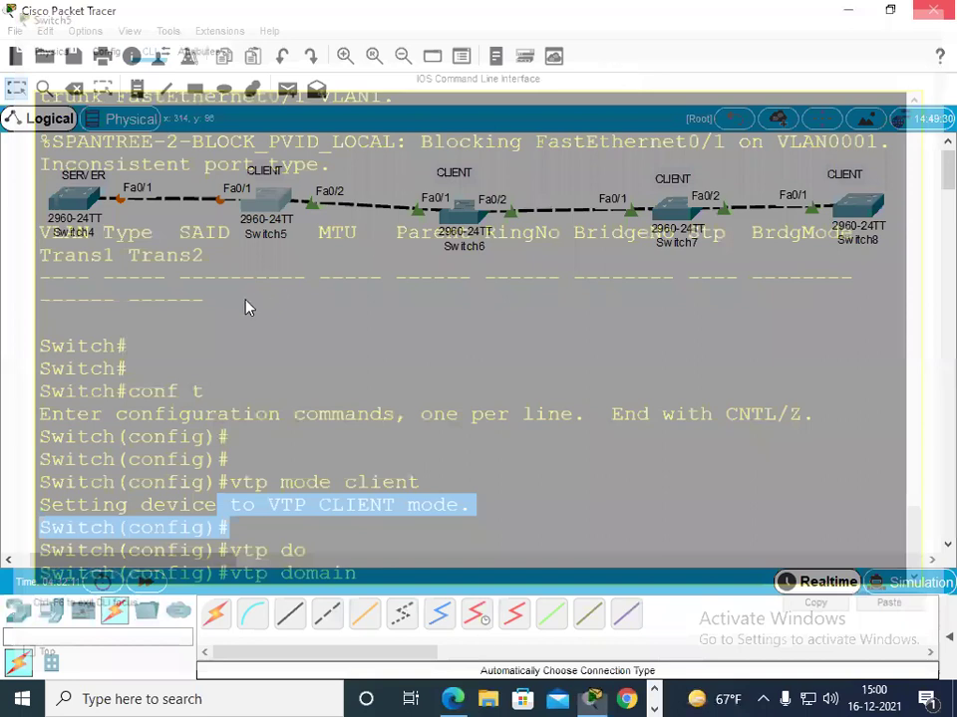
Step: Reopen Switch4's command line in a maximized window and set the switch to VTP server mode
click(61, 207)
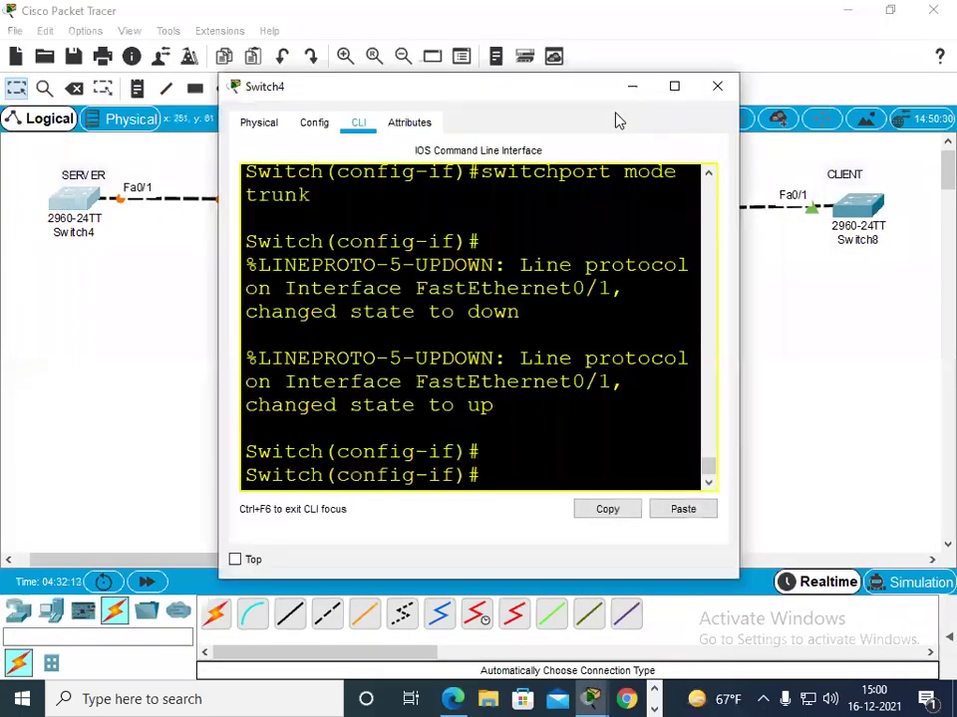
click(674, 86)
key(Return)
key(Return)
key(Return)
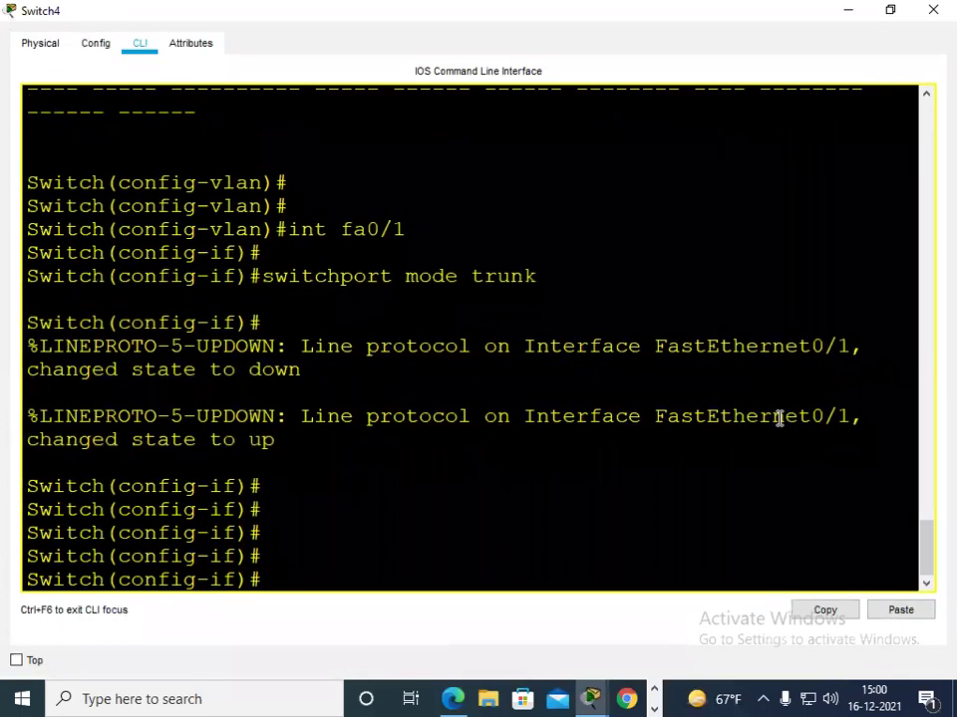
text(vtp mode)
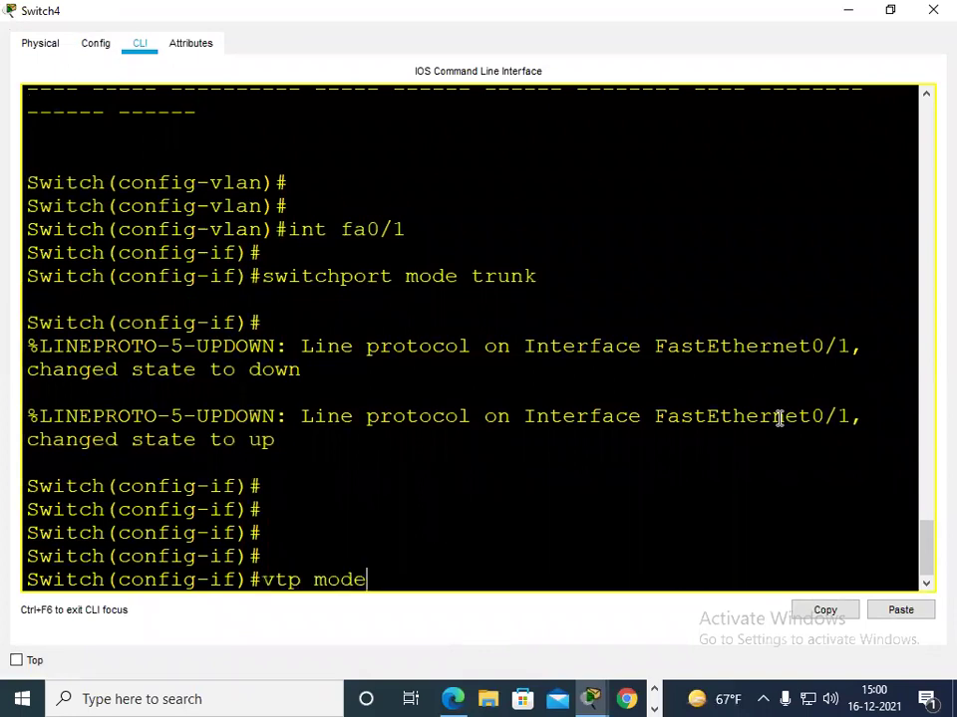
text( server)
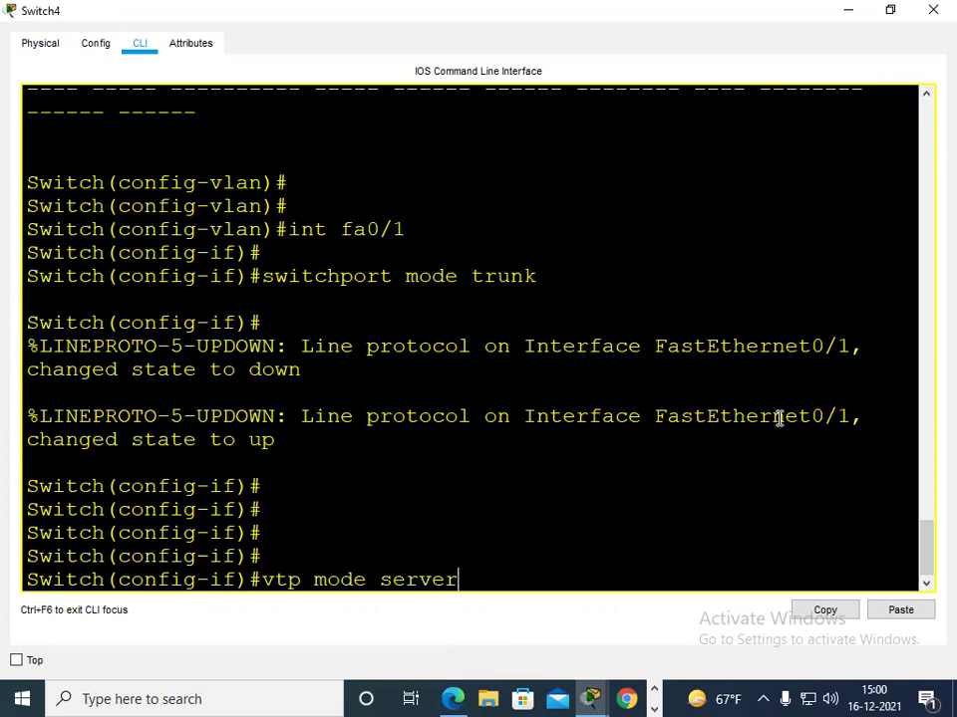
key(Return)
key(Return)
key(Return)
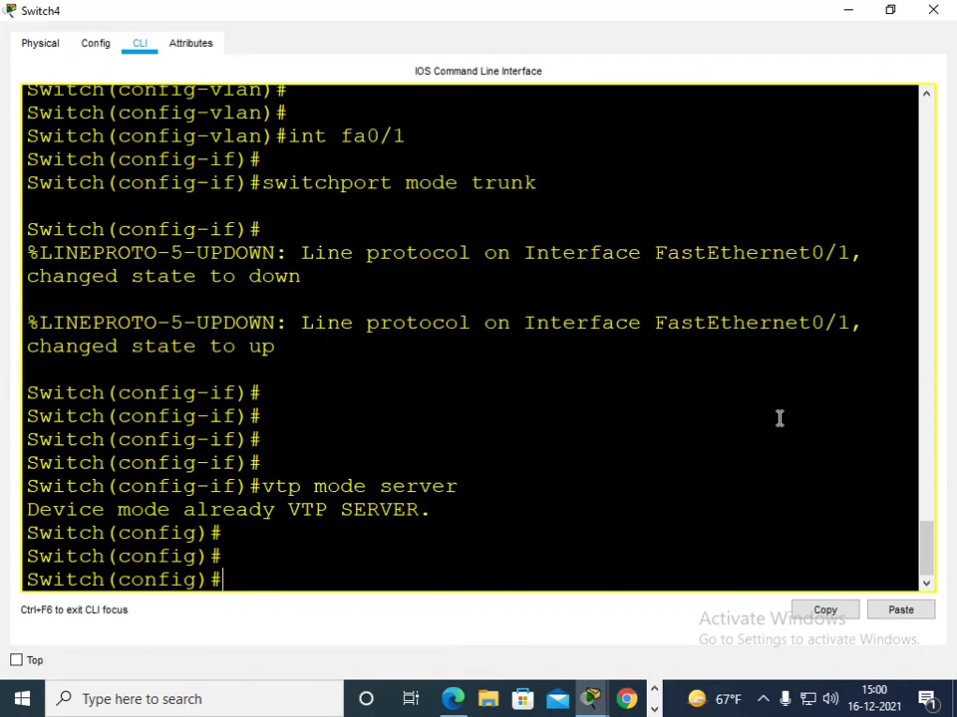
Step: Set Switch4's VTP domain name to king
text(p doma)
key(BackSpace)
text(main king)
key(Return)
key(Return)
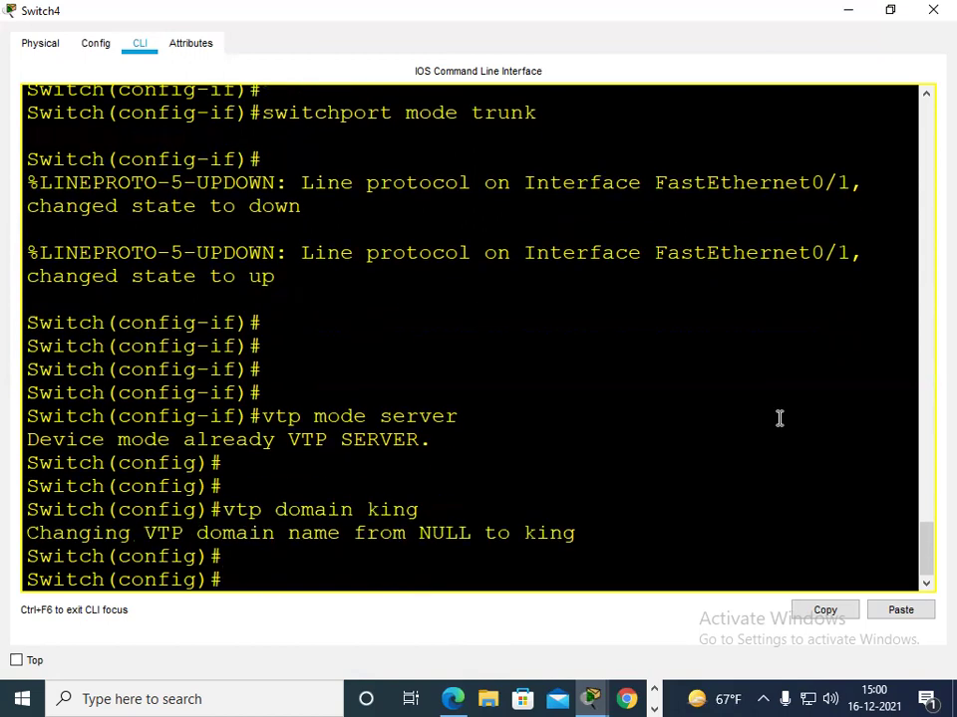
key(Return)
Step: Set the VTP password on Switch4 from global configuration mode
text(vt)
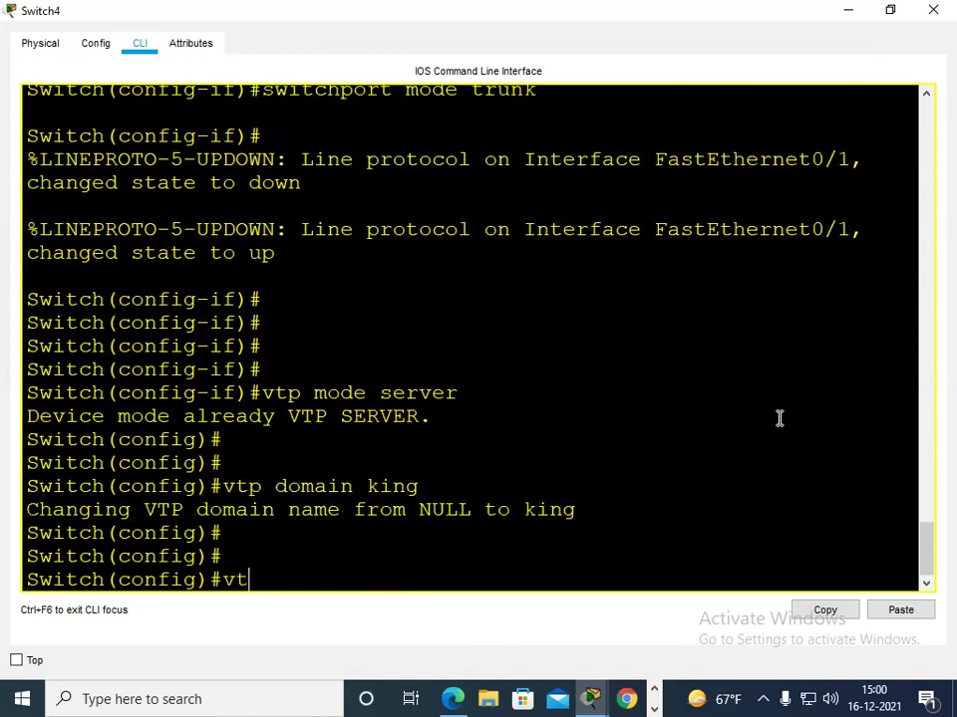
text(p passwo)
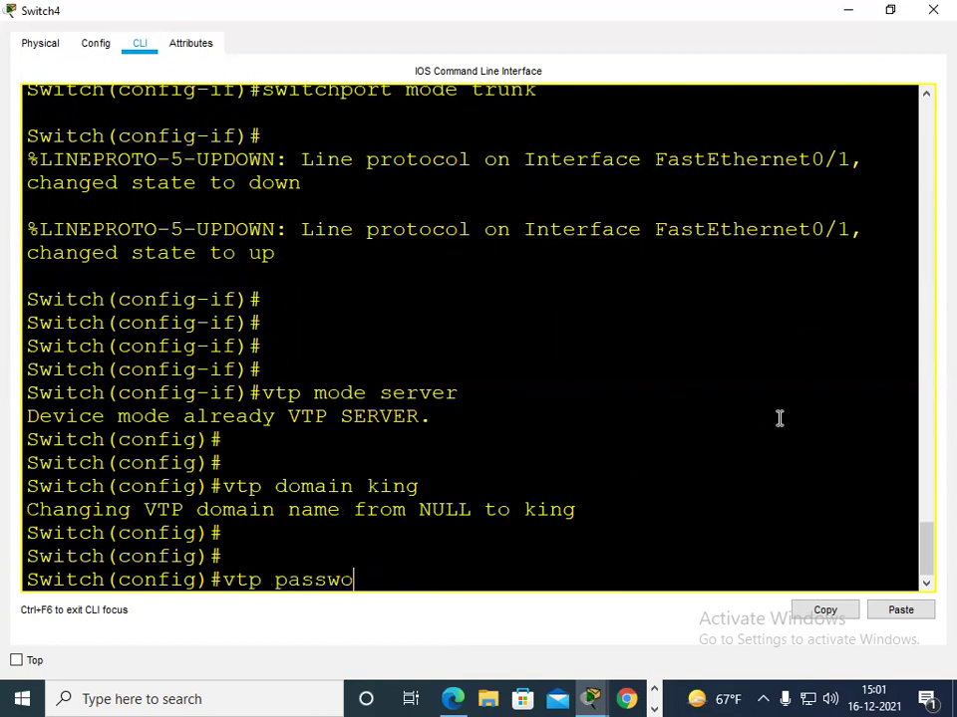
text(rd 12345)
key(Return)
key(Return)
key(Return)
key(Return)
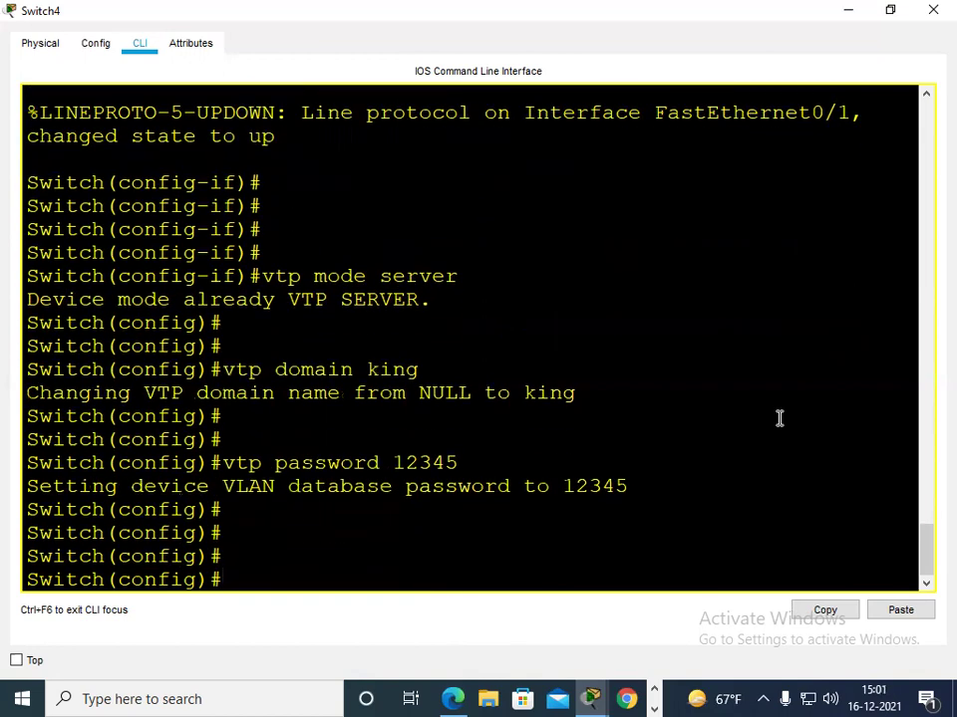
Step: Display Switch4's VTP status from configuration mode and check the VTP domain name
text(do show vtp st)
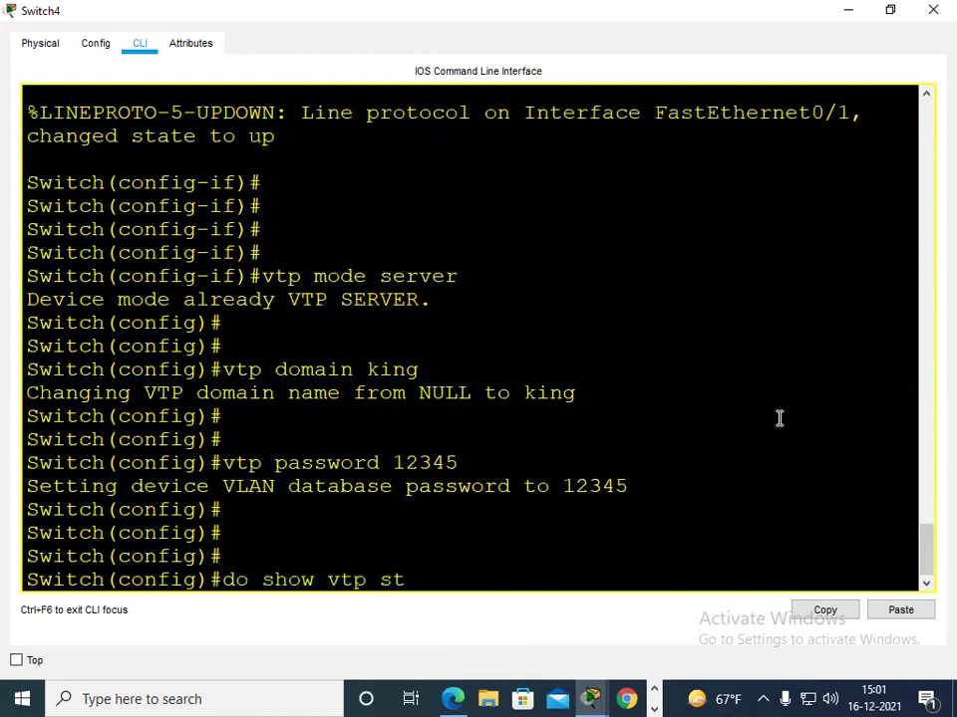
text(atus)
key(Return)
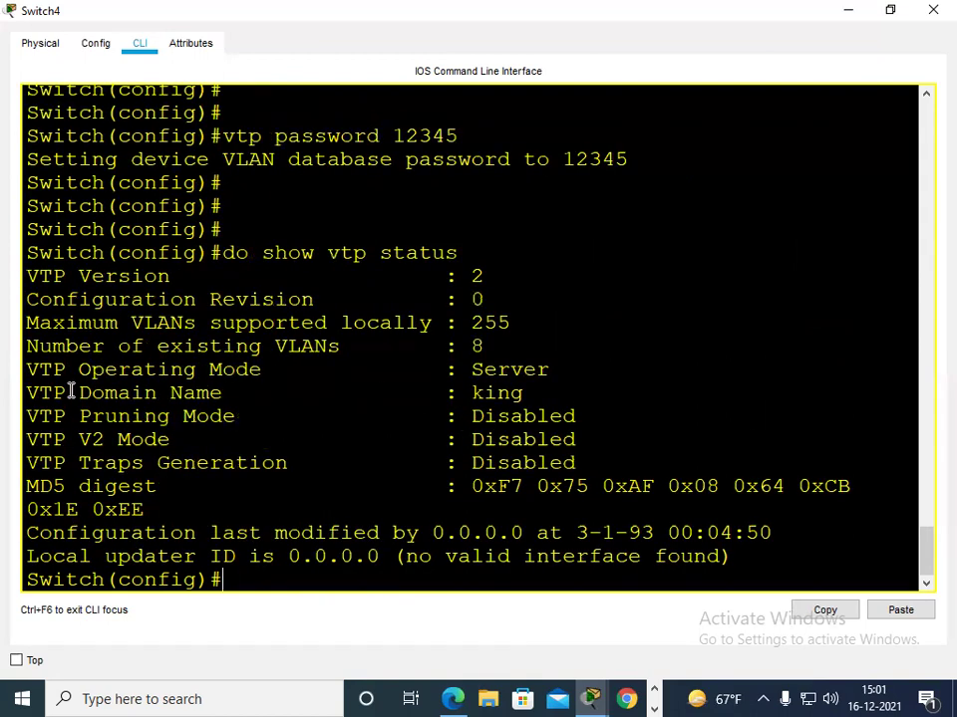
drag(34, 368, 24, 396)
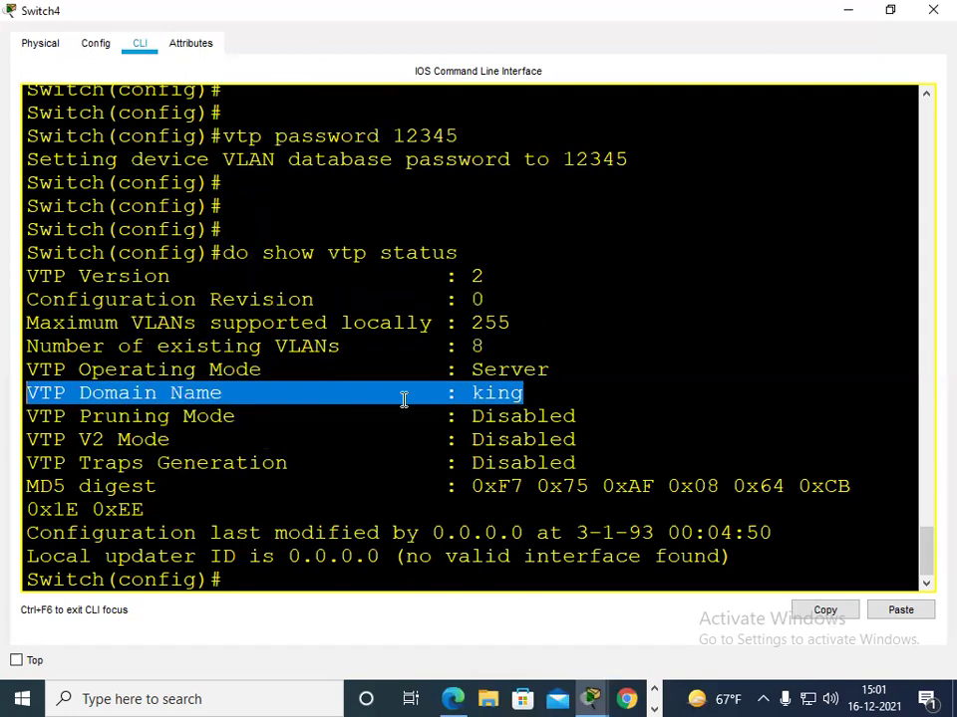
click(557, 395)
key(Return)
key(Return)
key(Return)
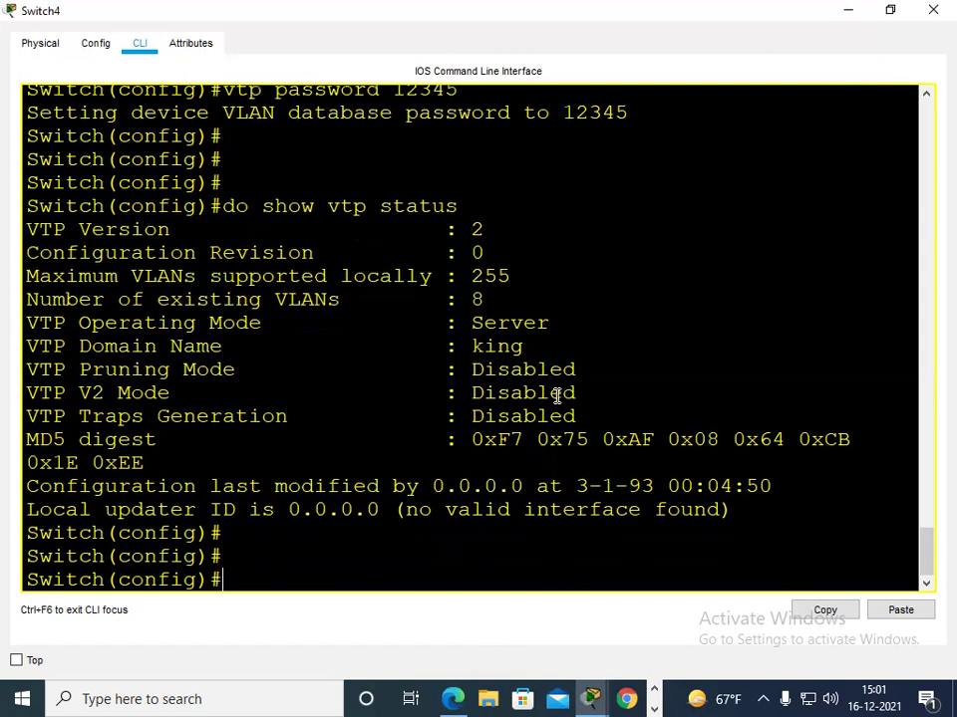
Step: Display the VTP password stored on Switch4 to check it, and close the switch window
text(vtp)
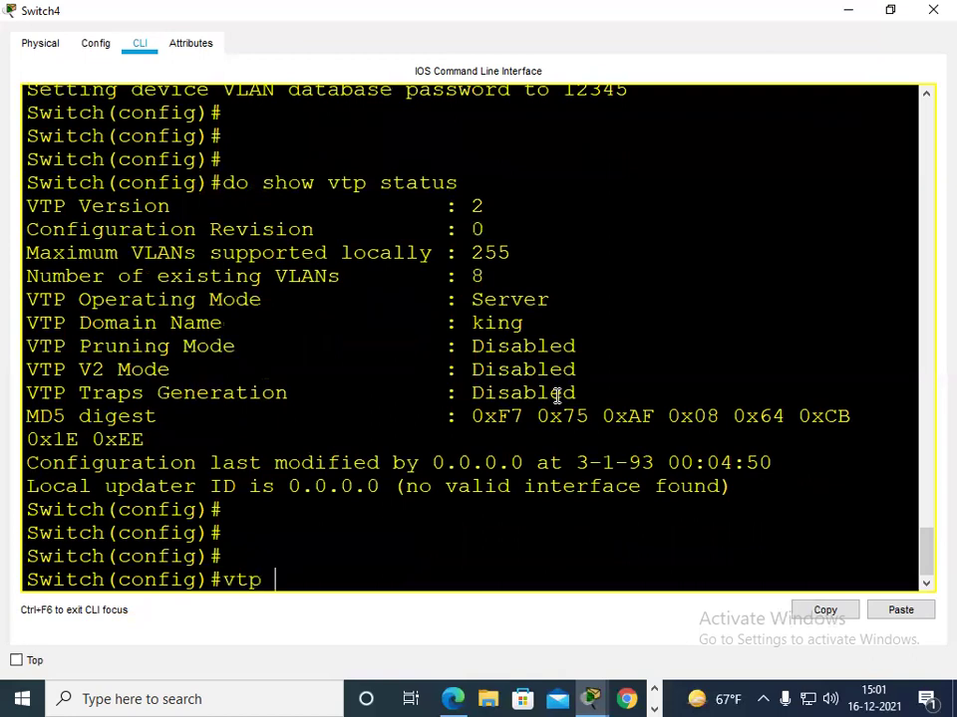
key(BackSpace)
key(BackSpace)
key(BackSpace)
text(do show vtp passwo)
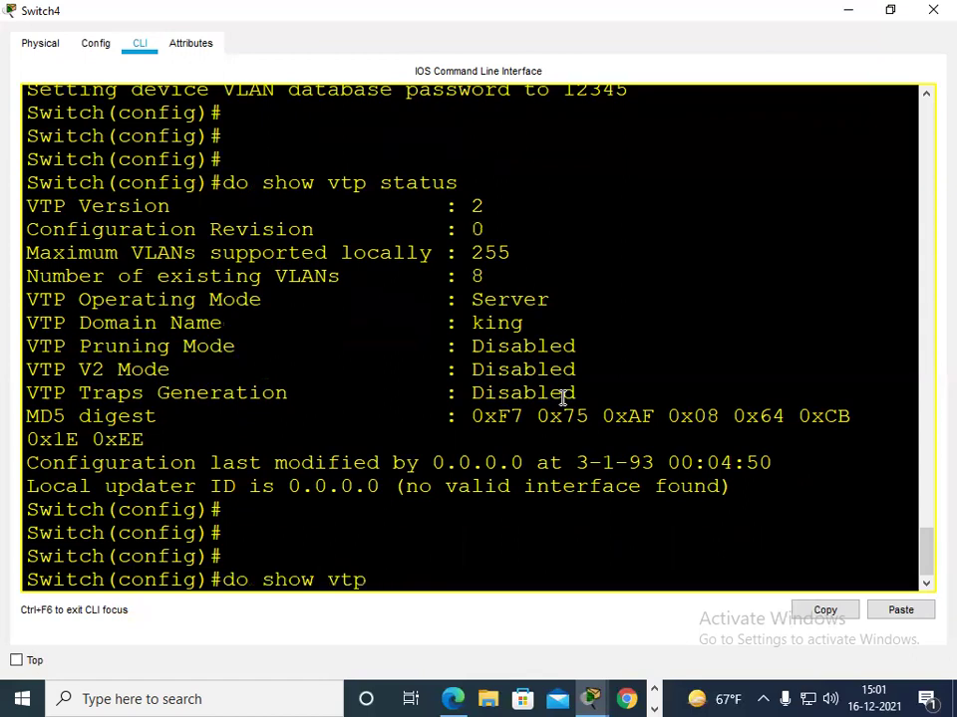
text(rd)
key(Return)
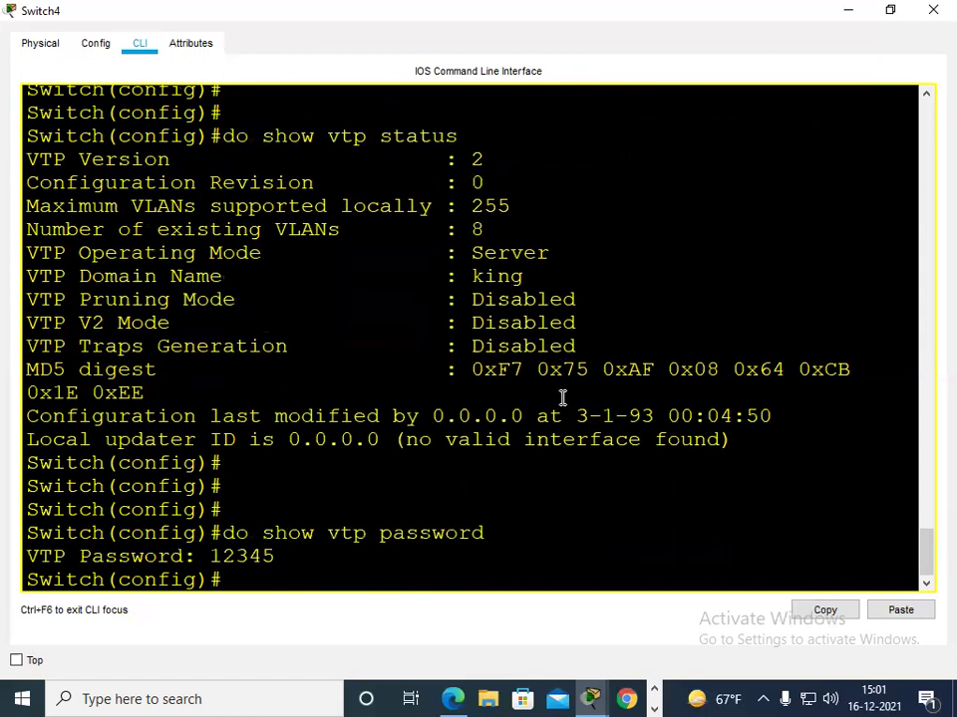
drag(275, 556, 222, 556)
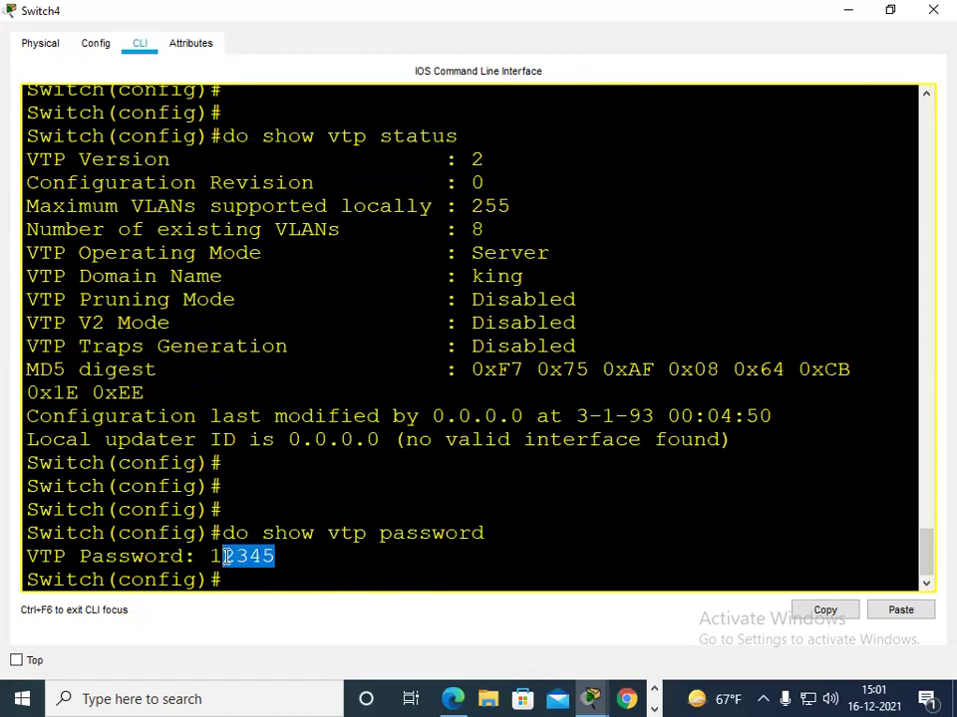
click(929, 8)
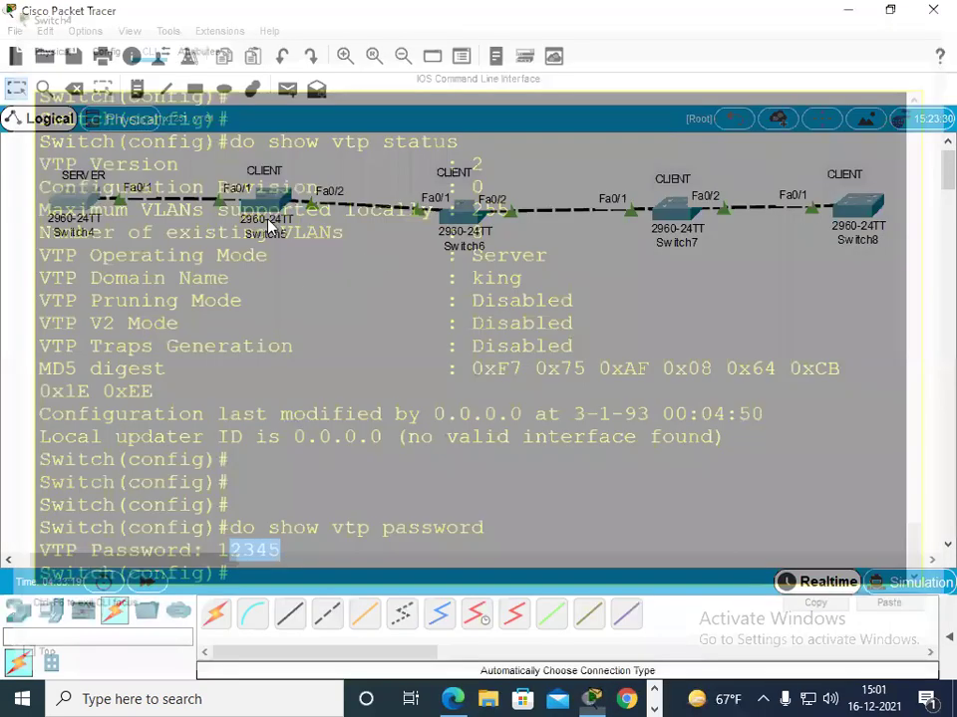
Step: Reopen Switch5's command line in a maximized window and enter VTP client mode for the switch again
click(274, 208)
click(672, 86)
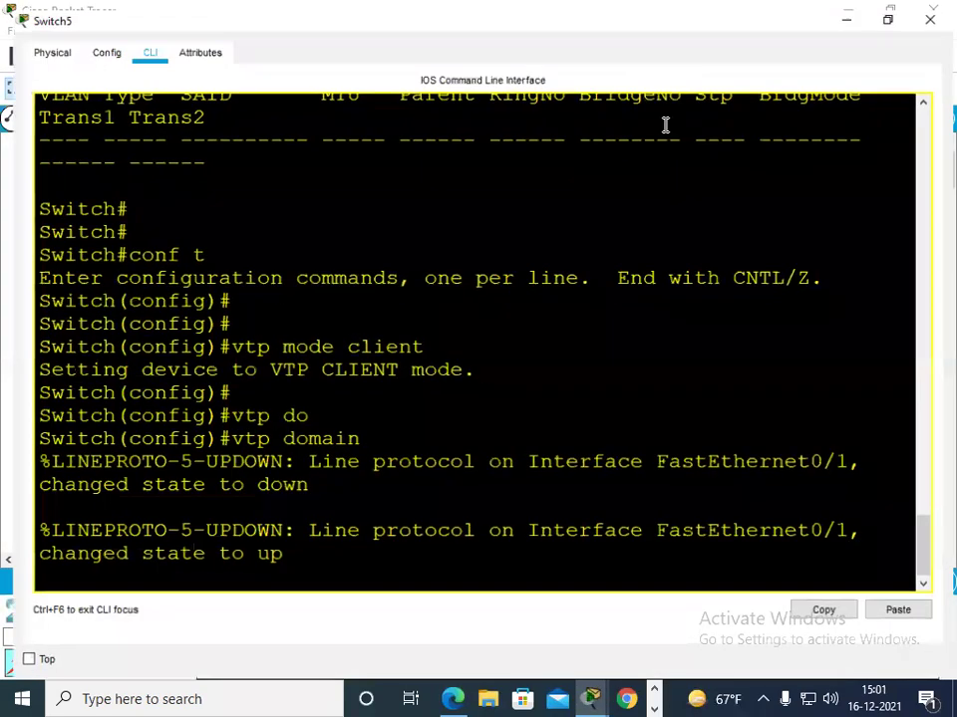
key(Return)
key(Return)
key(Return)
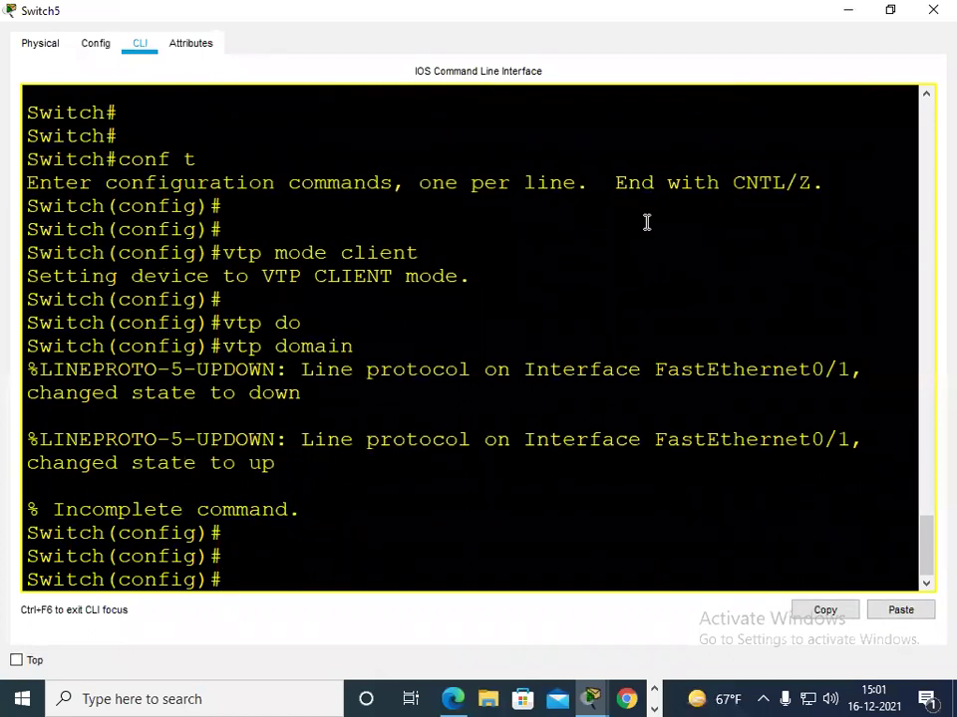
text(vtp mode client)
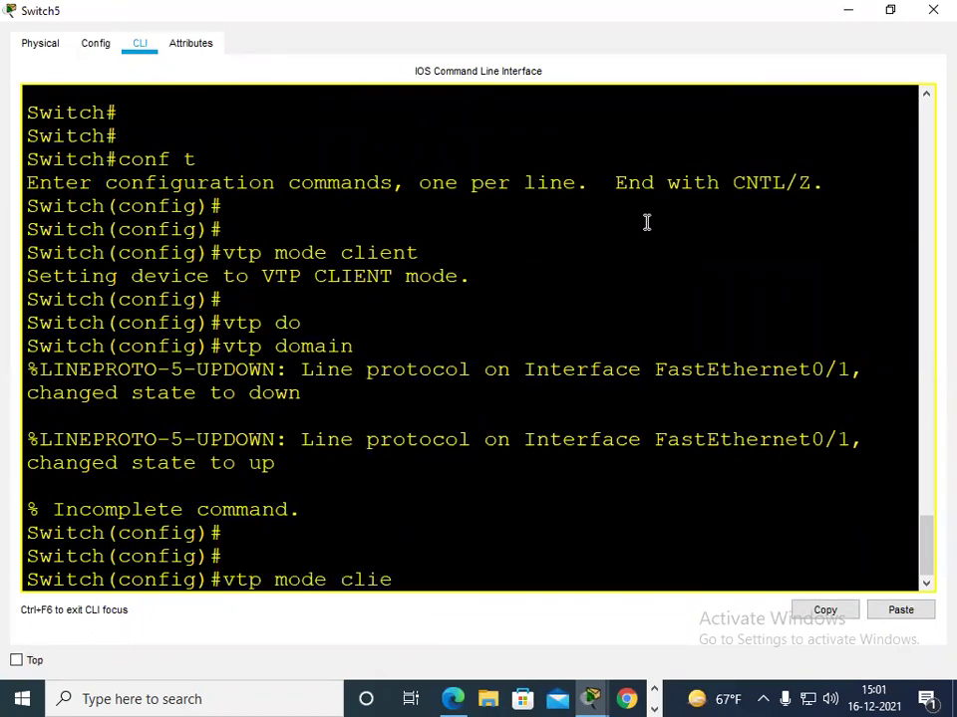
key(Return)
key(Return)
key(Return)
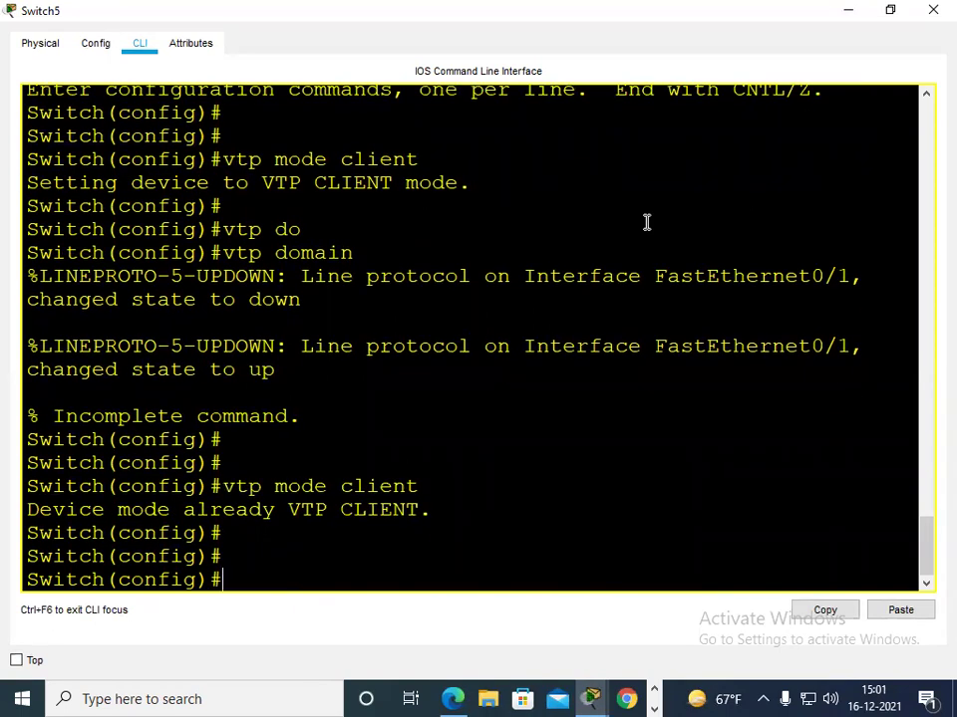
Step: Set Switch5's VTP domain name to king
text(vtp domian)
key(BackSpace)
key(BackSpace)
key(BackSpace)
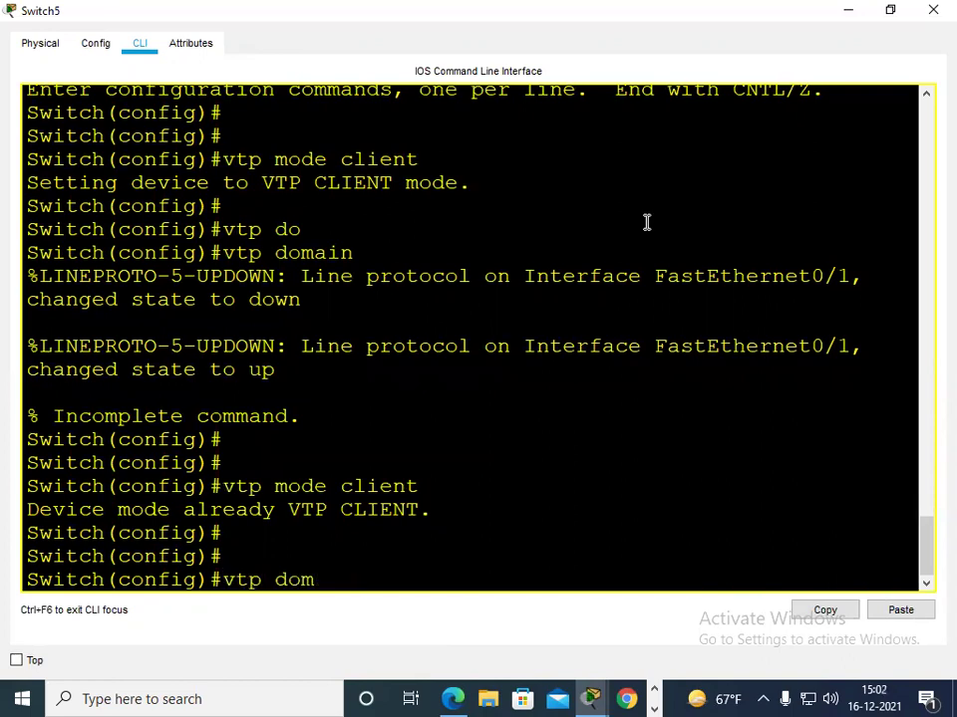
text(ain king)
key(Return)
key(Return)
key(Return)
key(Return)
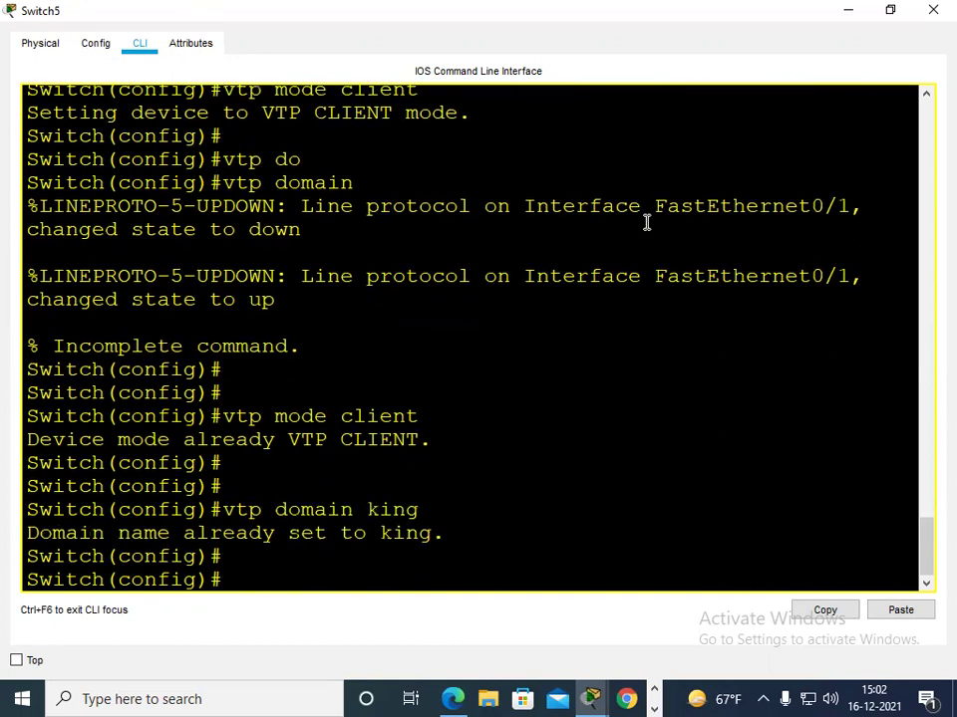
Step: Set the VTP password on Switch5 to the same one used on Switch4
text(vtp)
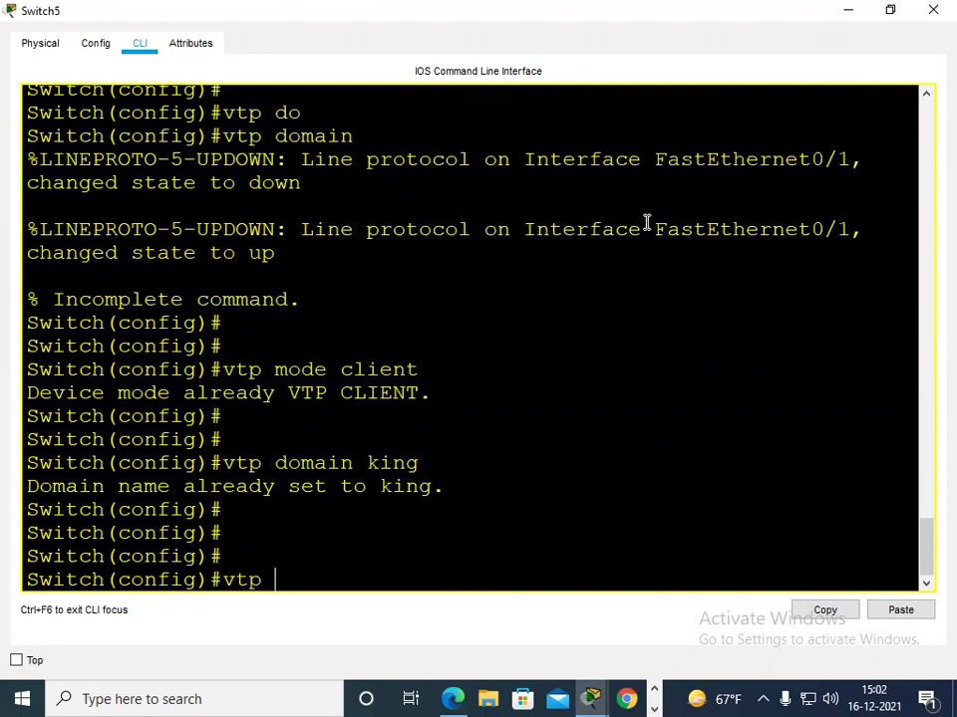
text(password 1235)
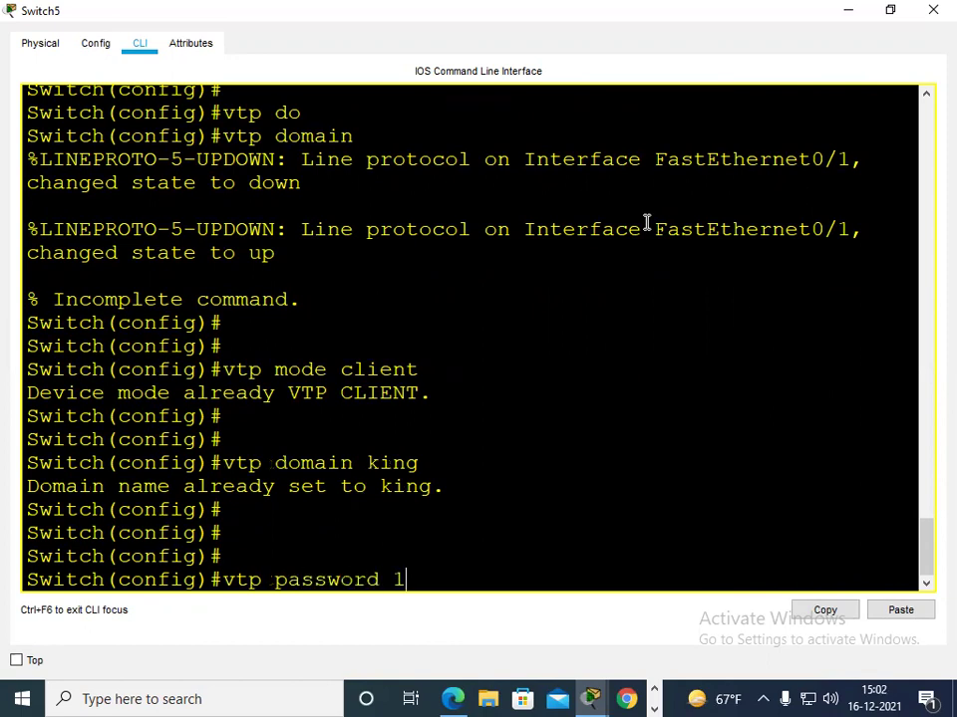
key(BackSpace)
text(45)
key(Return)
key(Return)
key(Return)
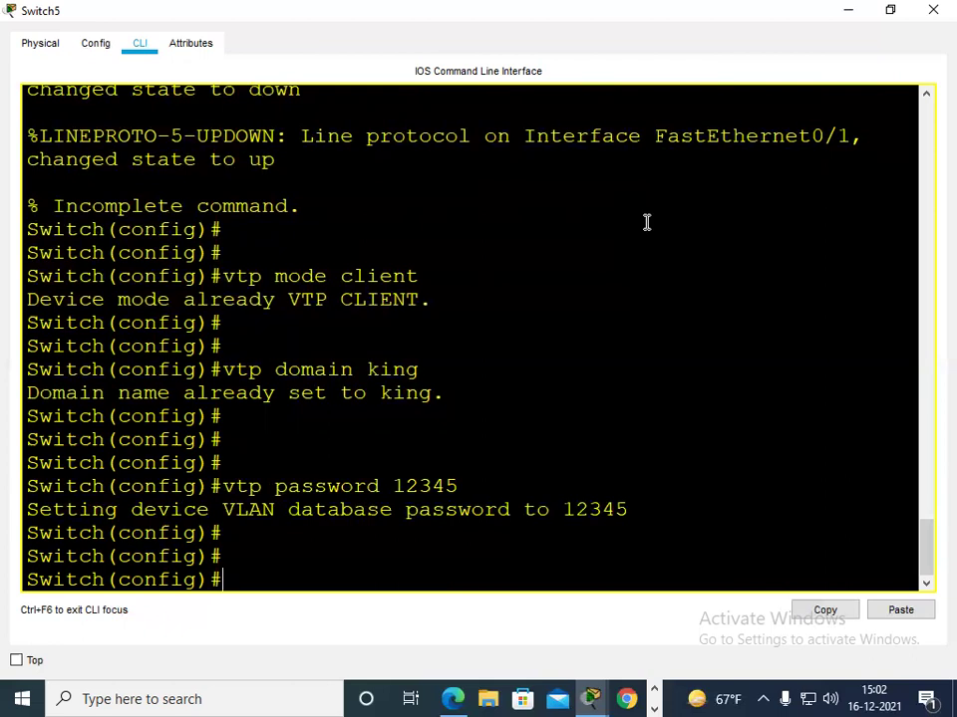
Step: List Switch5's VLANs, check the entries for VLANs 10, 20 and 30, and close the switch window
text(do show vlan)
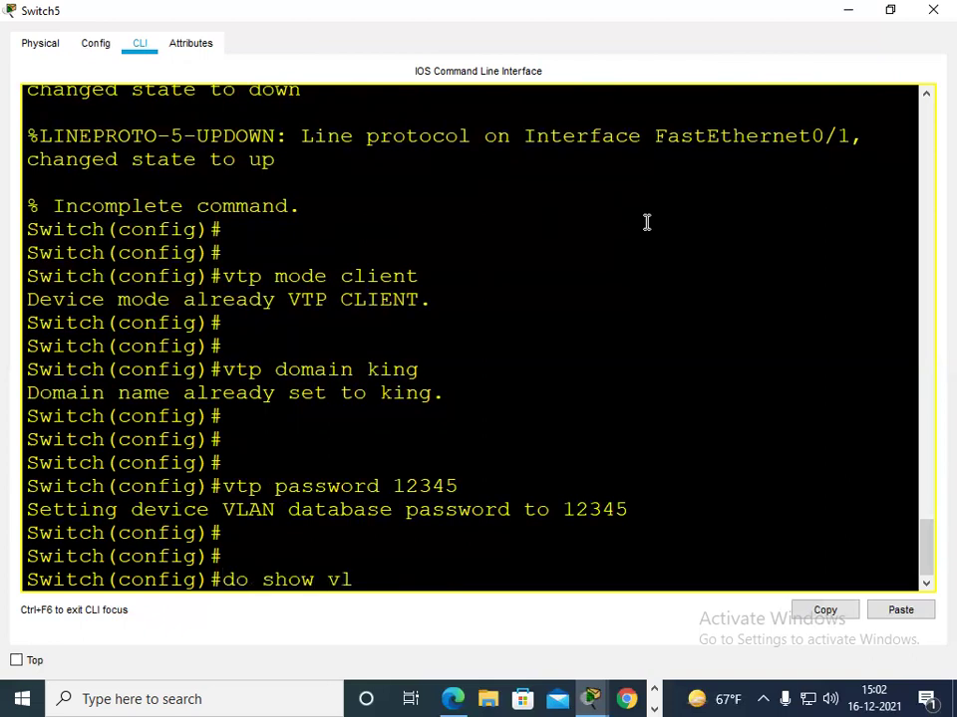
key(Return)
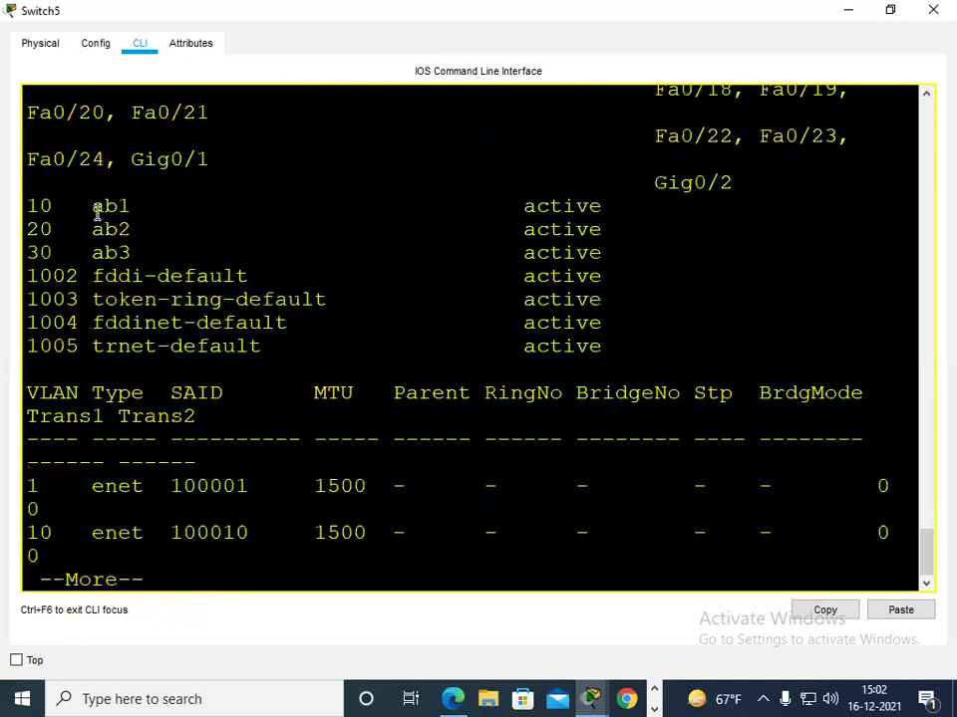
drag(33, 202, 669, 259)
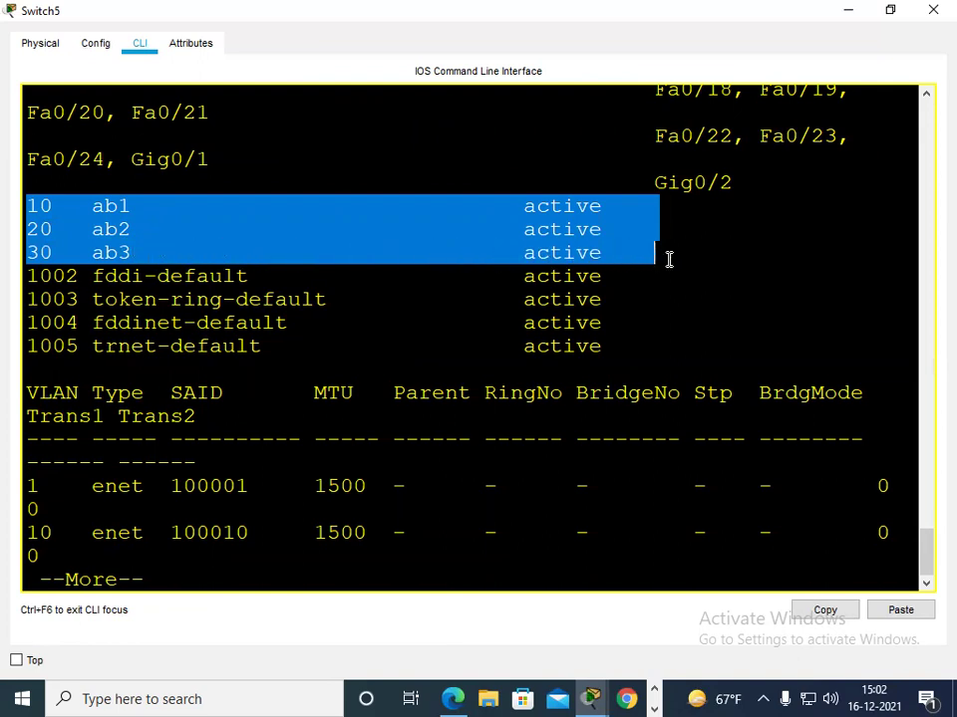
click(703, 207)
click(931, 9)
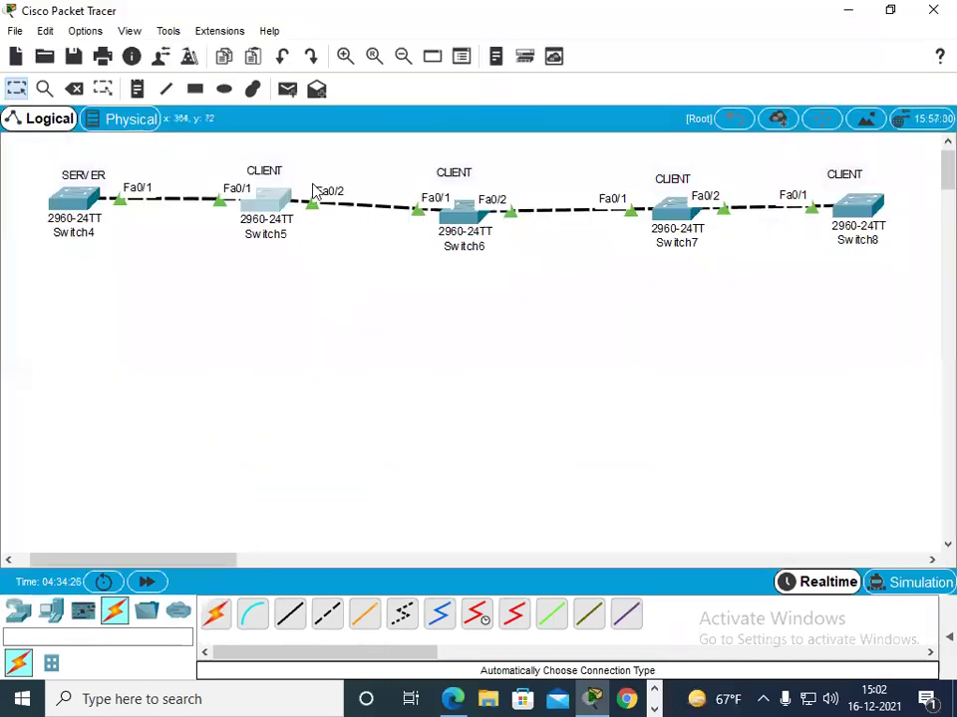
drag(294, 166, 346, 252)
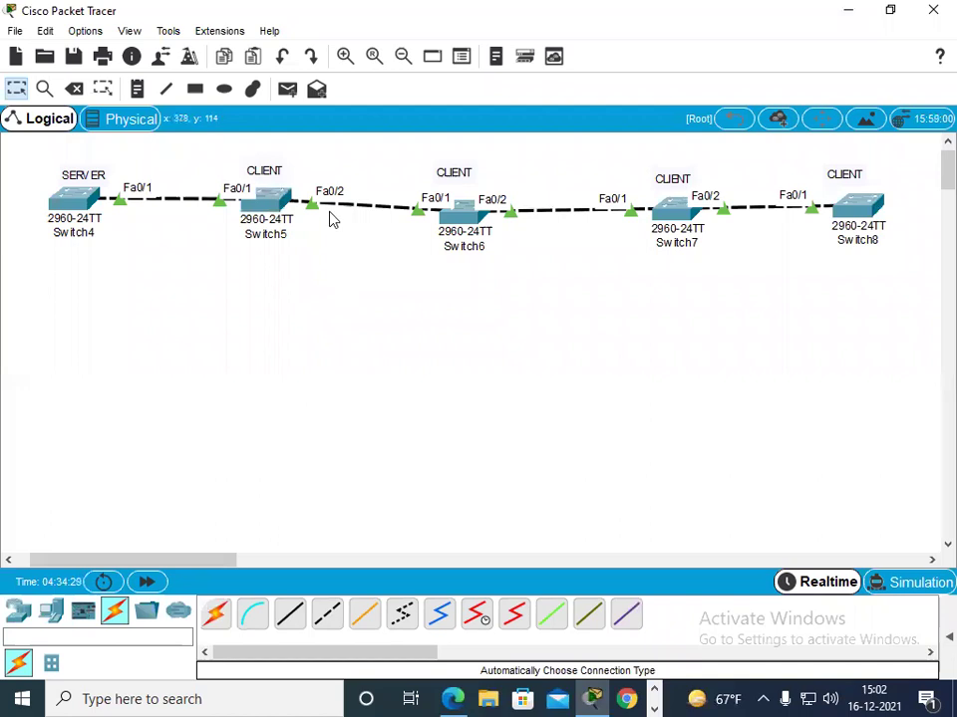
drag(292, 154, 344, 242)
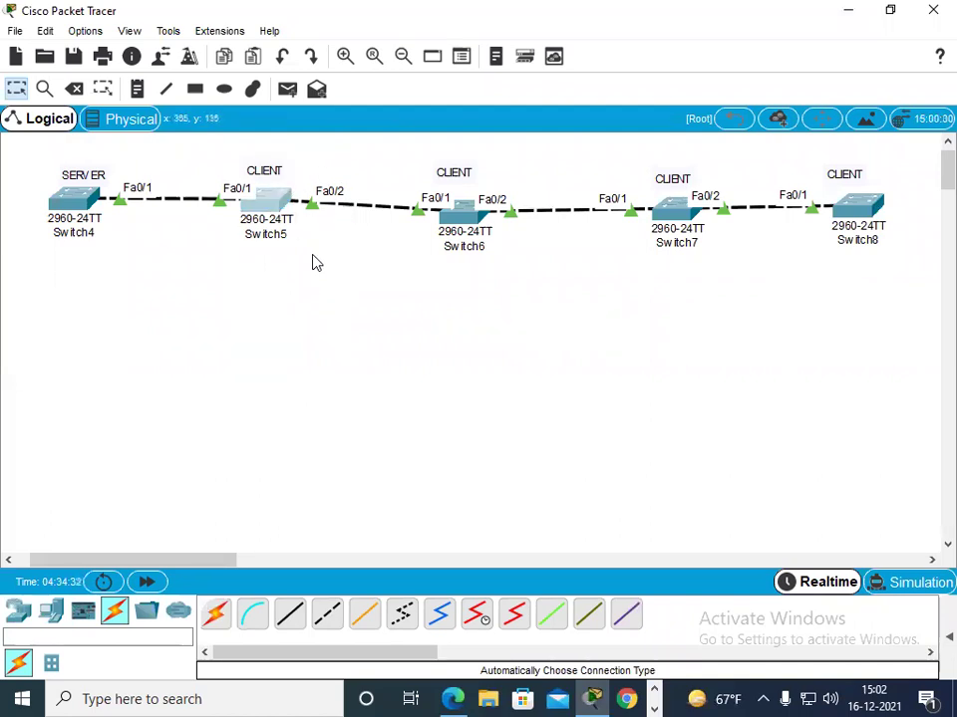
Step: Reopen Switch5's command line in a maximized window and exit the VLAN listing to the configuration prompt
click(263, 207)
click(674, 87)
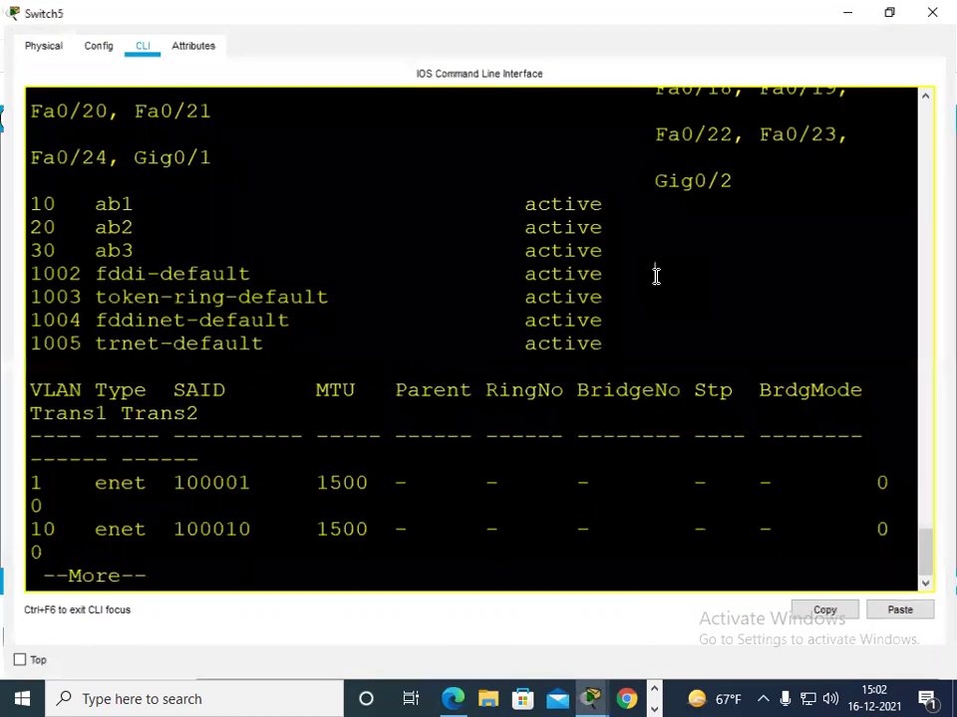
key(Return)
key(Return)
key(Return)
key(Return)
key(Return)
Step: Set Switch5's interface fa0/2 to trunk mode and close the switch window
text(int fa0)
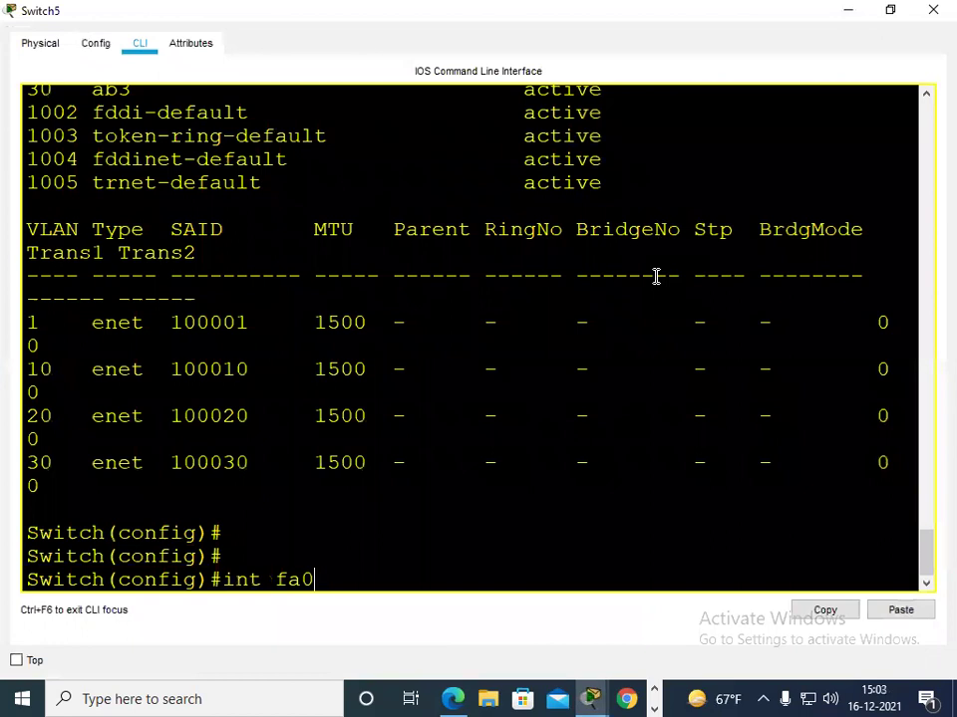
text(/2)
key(Return)
key(Return)
text(switch)
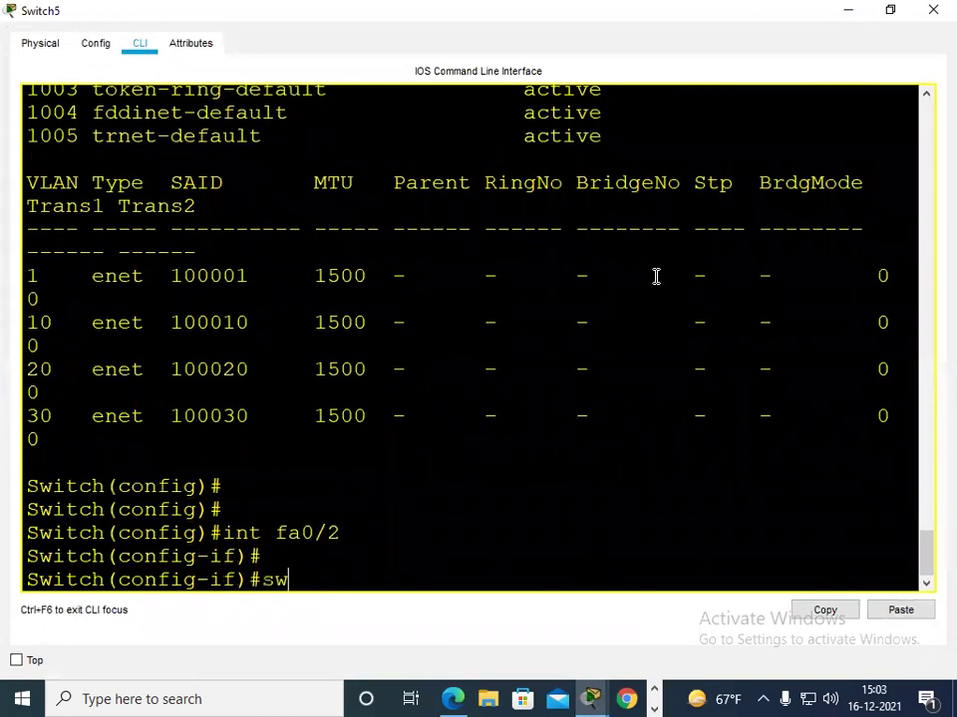
text(port mode trunk)
key(Return)
key(Return)
key(Return)
key(Return)
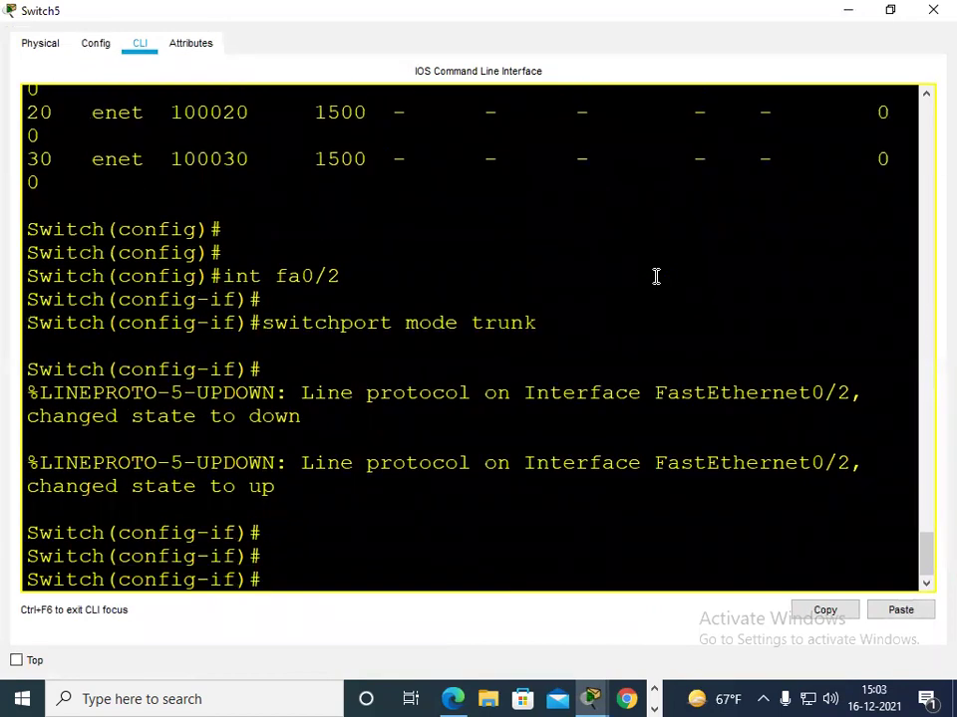
click(933, 10)
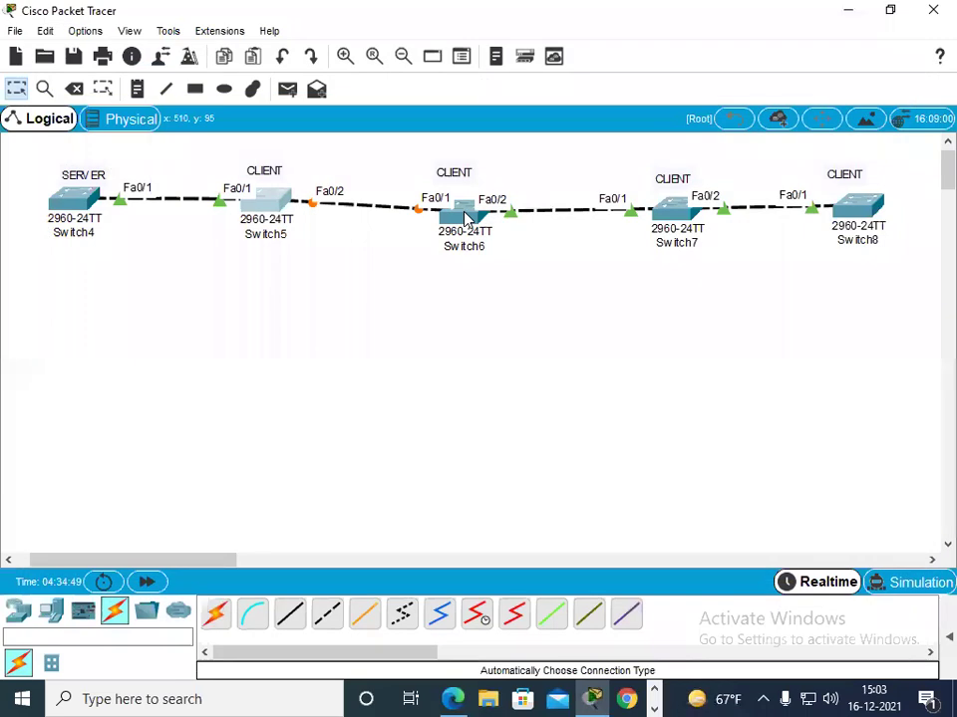
Step: Open Switch6's command line in a maximized window and enter global configuration mode
click(464, 213)
click(357, 122)
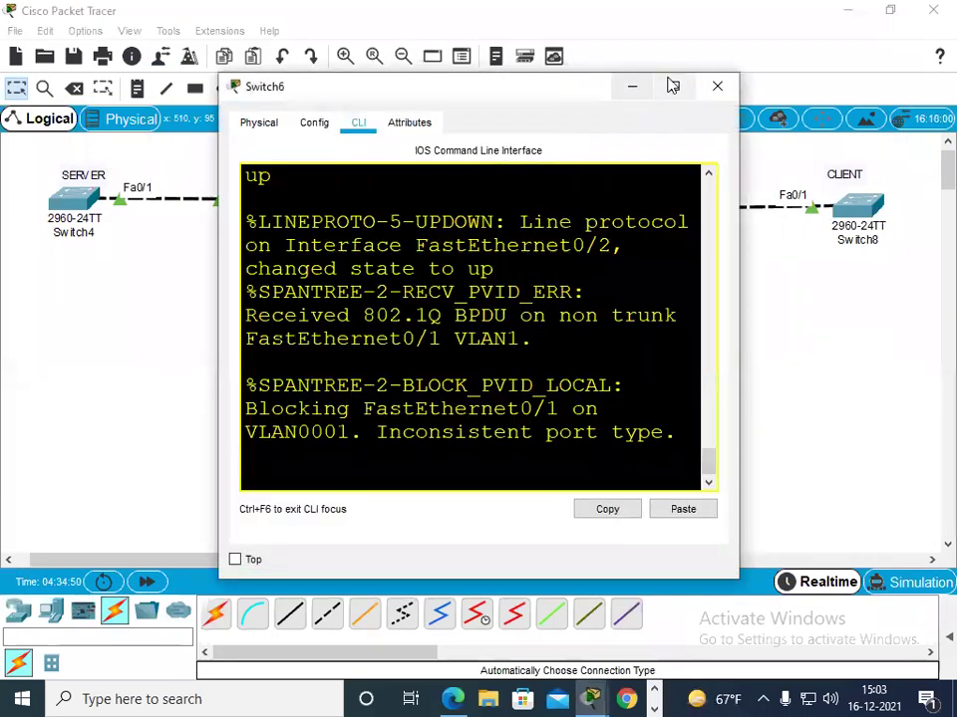
click(673, 86)
key(Return)
key(Return)
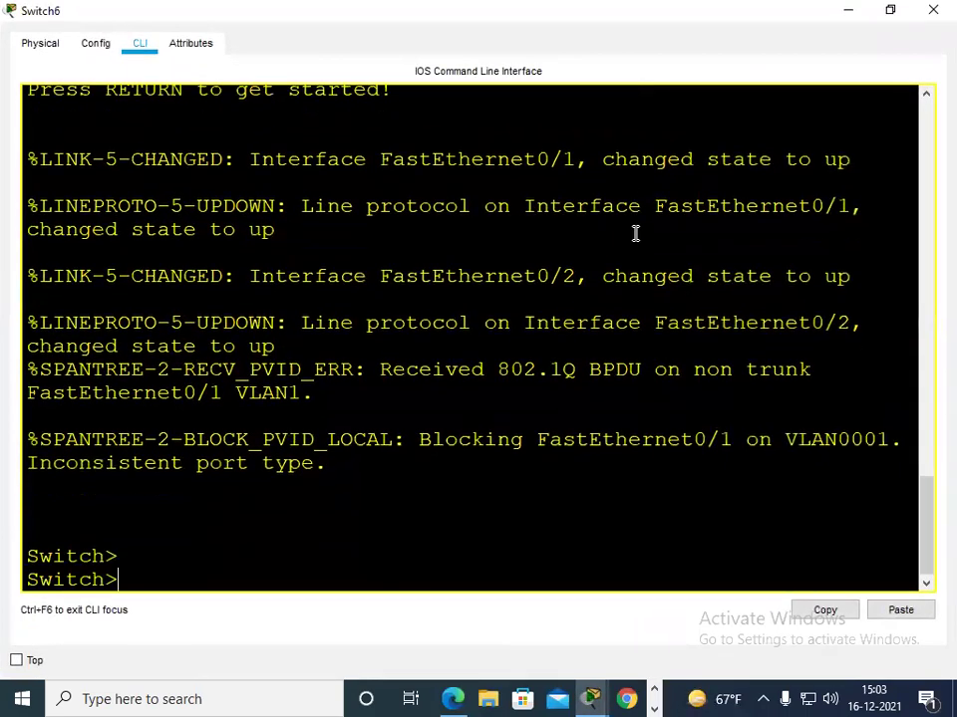
key(Return)
text(en)
key(Return)
key(Return)
text(conf t)
key(Return)
key(Return)
key(Return)
Step: Put Switch6 in VTP client mode and set its VTP domain name to king
text(vtp)
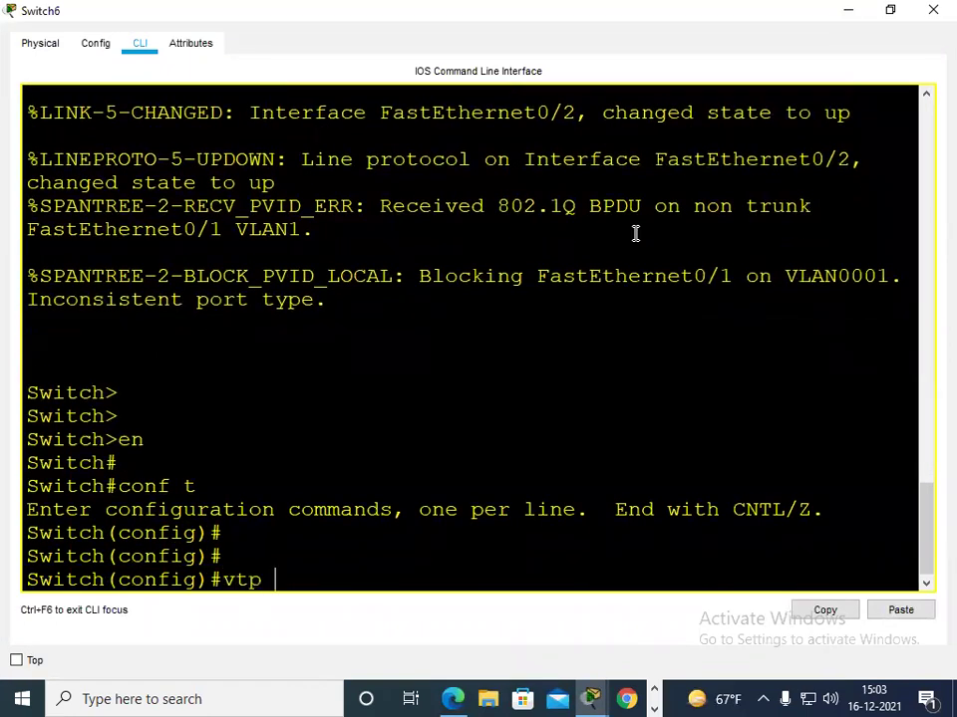
text( mode client)
key(Return)
text(vtp domain)
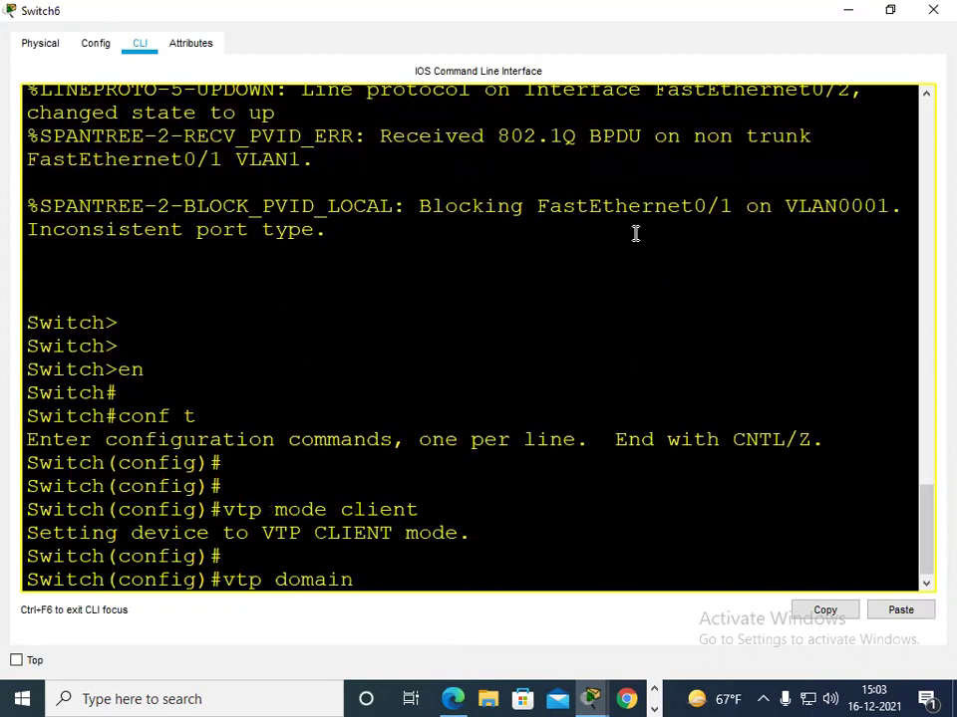
text( king)
key(Return)
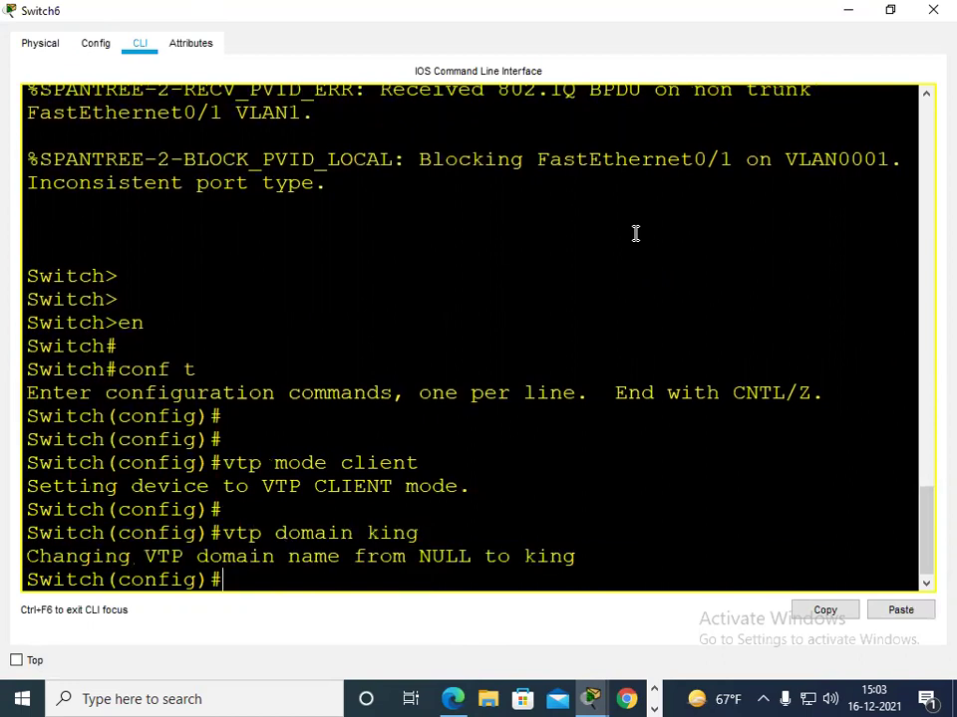
key(Return)
Step: Set the VTP password on Switch6 to the shared one used on the other switches
text(vtp password 12345)
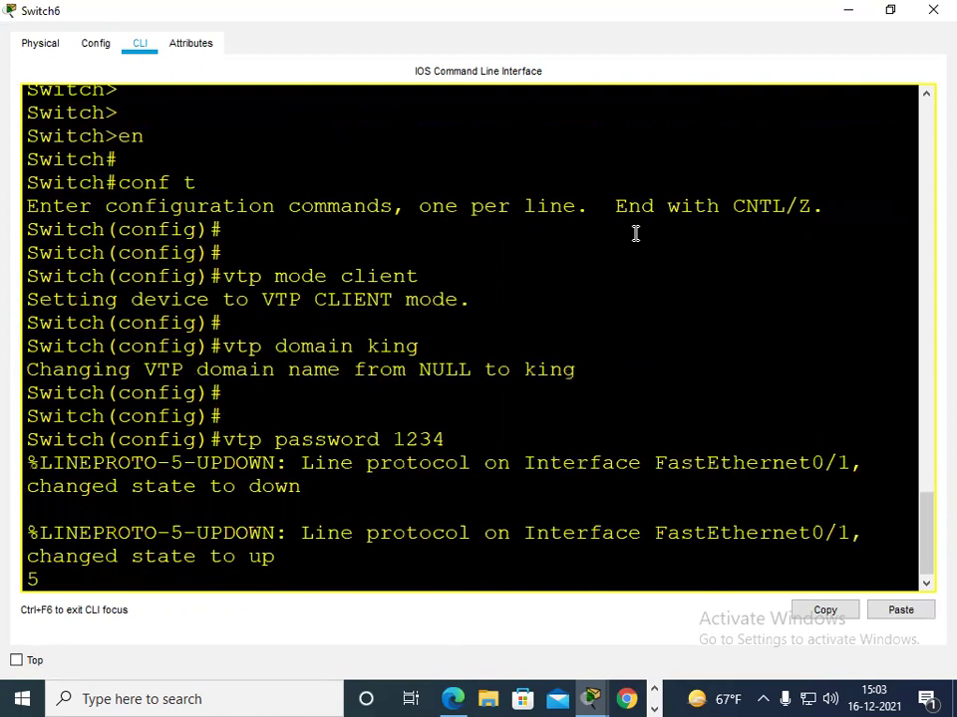
key(Return)
key(Return)
key(Return)
key(Return)
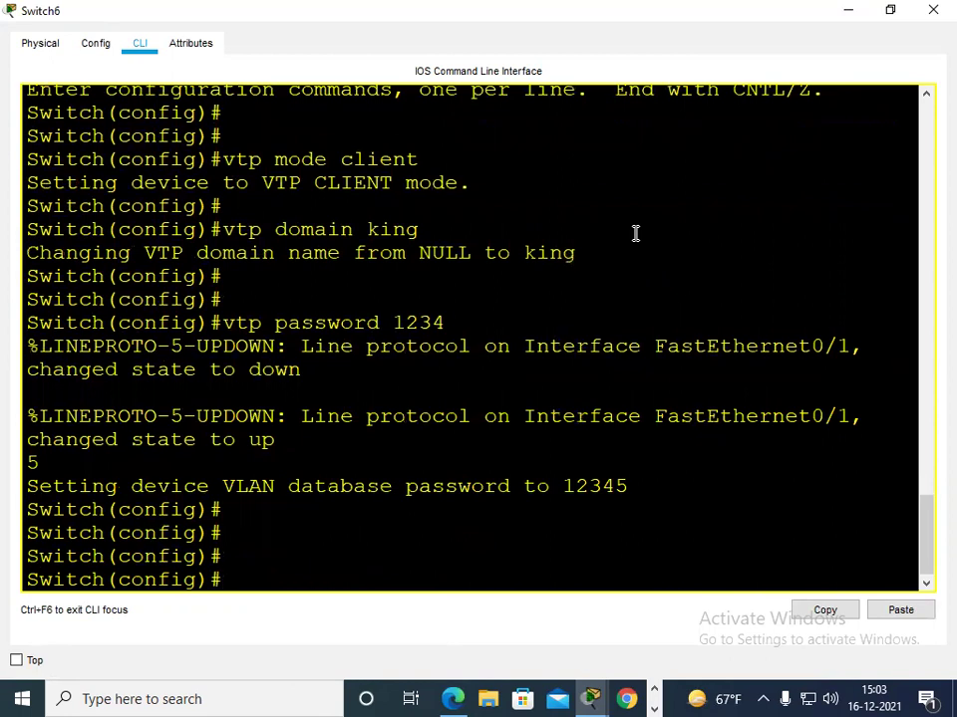
Step: List Switch6's VLANs, check the entries for VLANs 10, 20 and 30, and close the switch window
text(do show vlan)
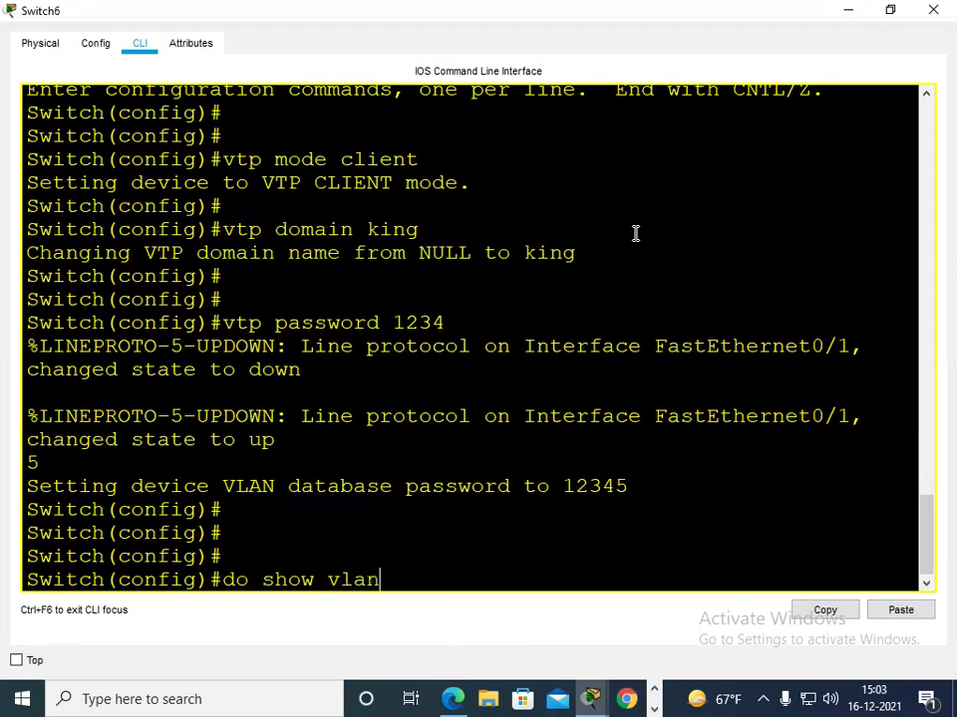
key(Return)
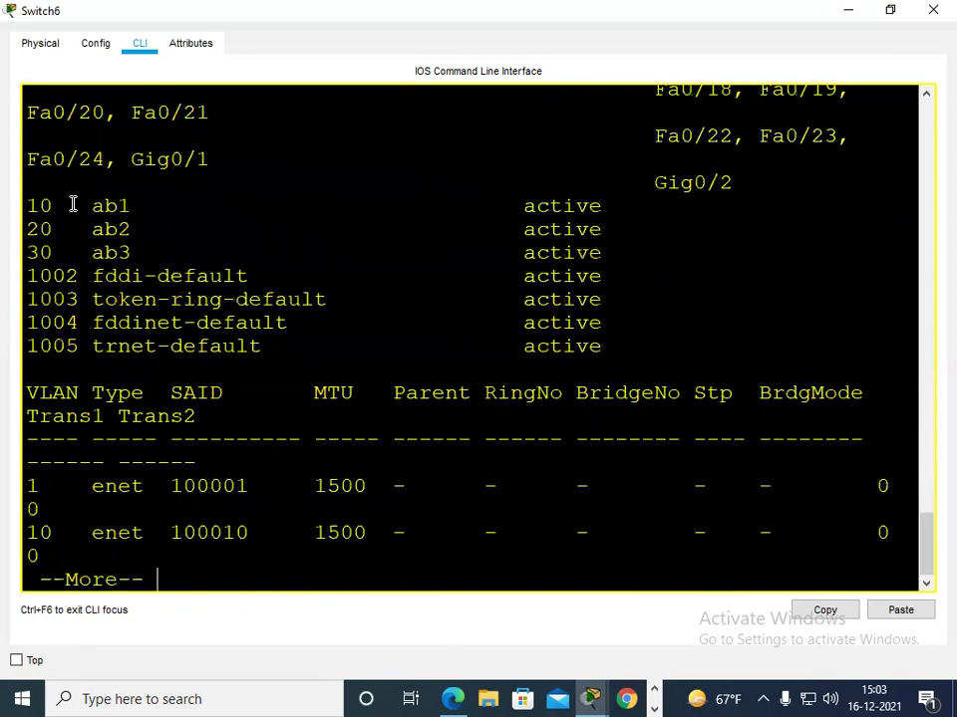
click(32, 205)
drag(40, 219, 652, 254)
click(681, 243)
click(932, 10)
drag(600, 170, 919, 284)
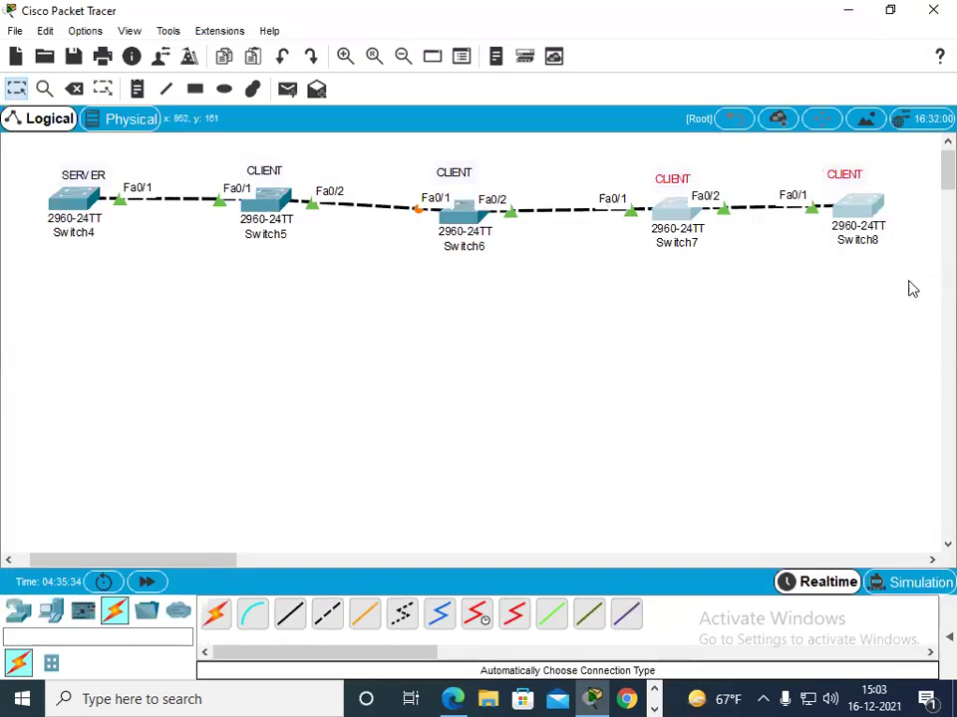
click(887, 289)
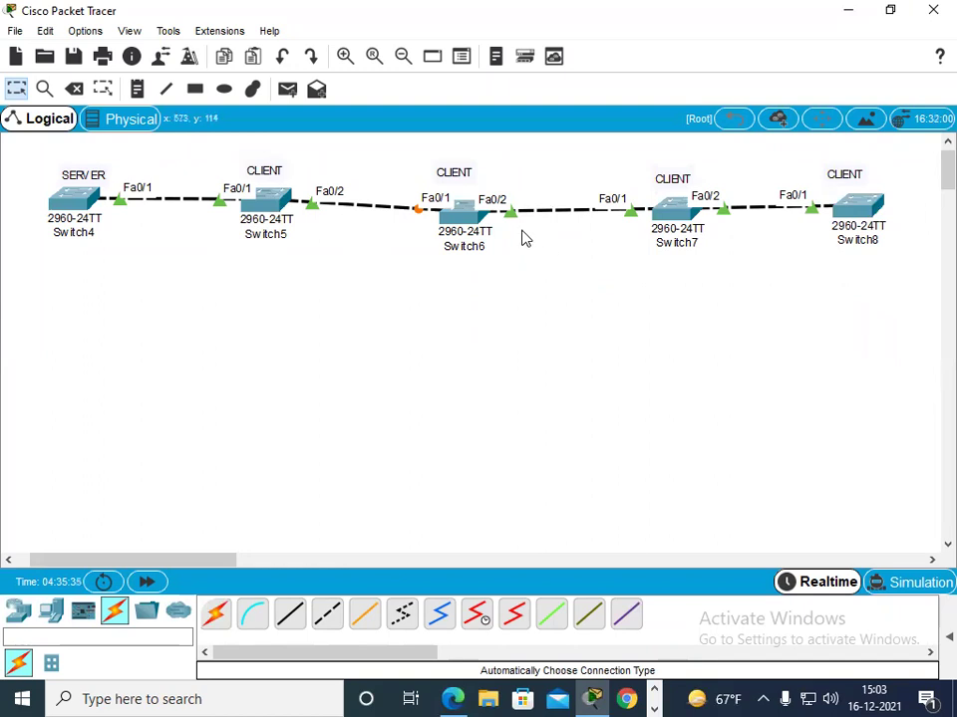
Step: Reopen Switch6's command line in a maximized window and exit the VLAN listing to the configuration prompt
click(463, 216)
click(673, 87)
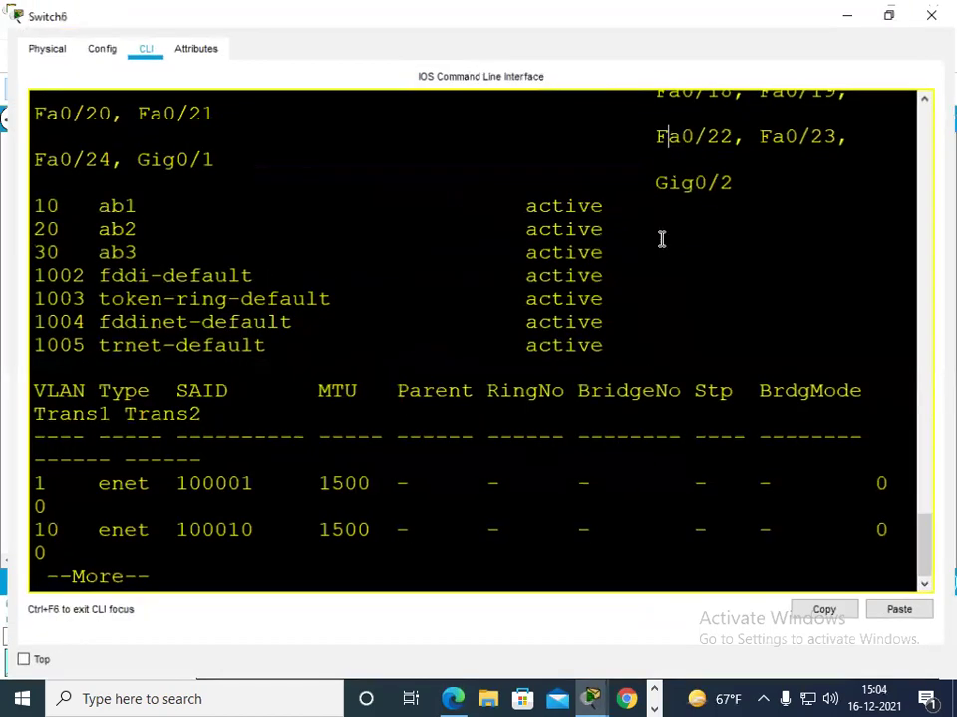
key(Return)
key(Return)
key(Return)
key(Return)
key(Return)
key(Return)
key(Return)
key(Return)
key(Return)
Step: Set Switch6's interface fa0/2 to trunk mode and close the switch window
text(int fa0/32)
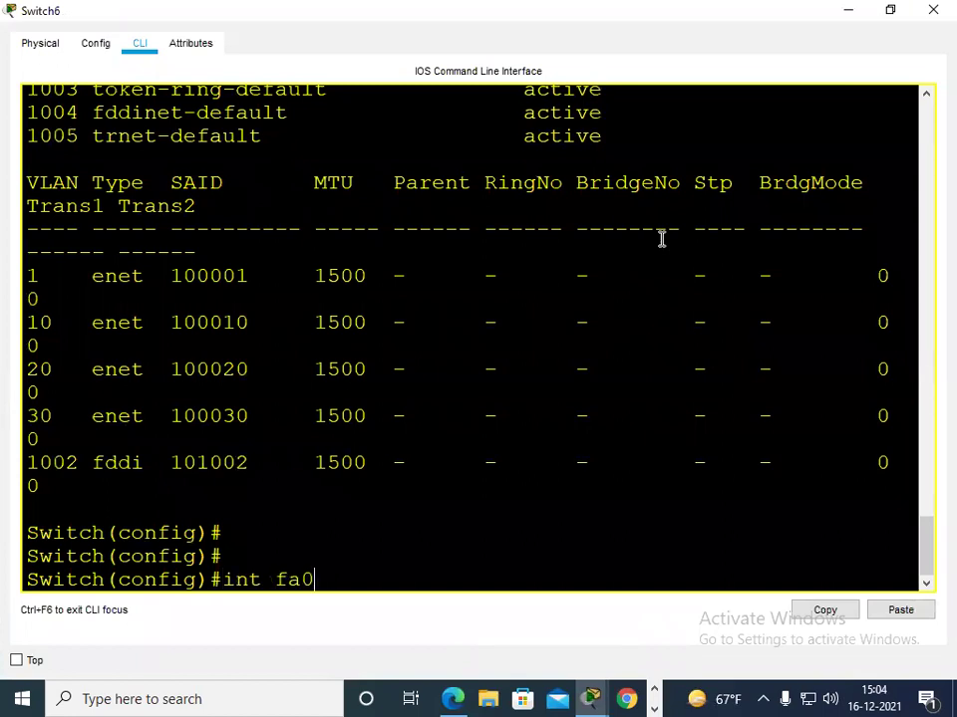
key(BackSpace)
key(BackSpace)
text(2)
key(Return)
key(Return)
key(Return)
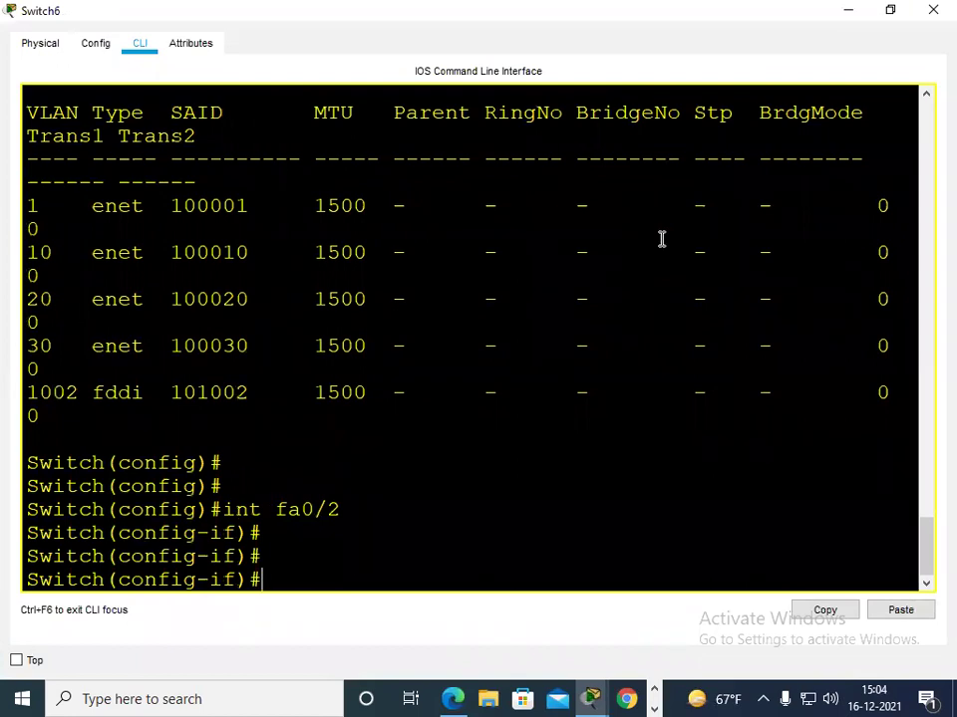
text(swi)
key(Tab)
text(m)
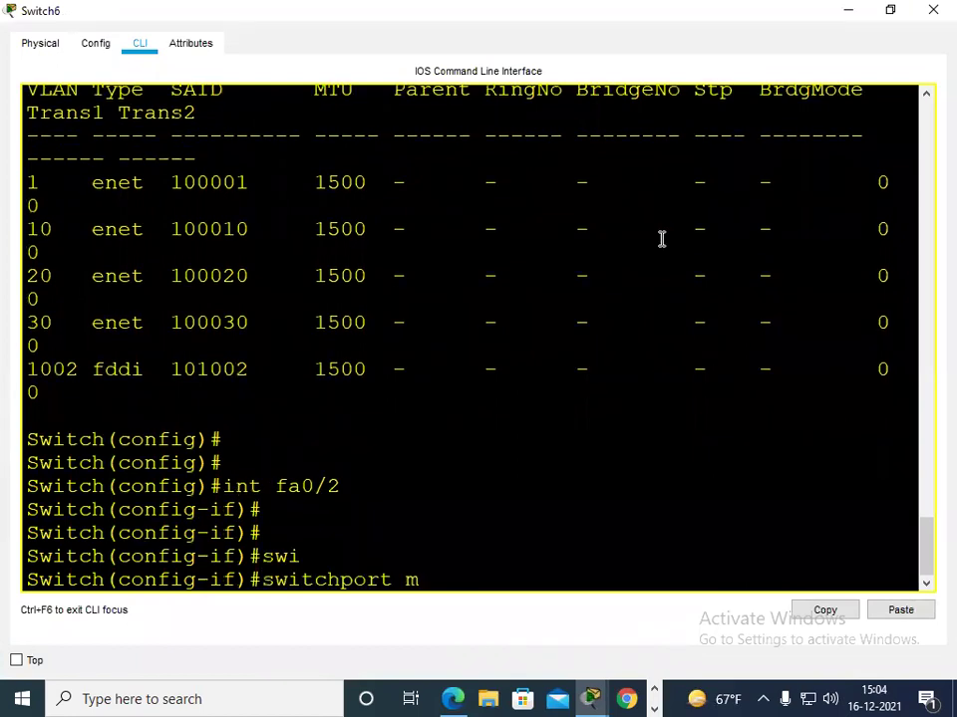
text(ode tr)
key(Tab)
key(Return)
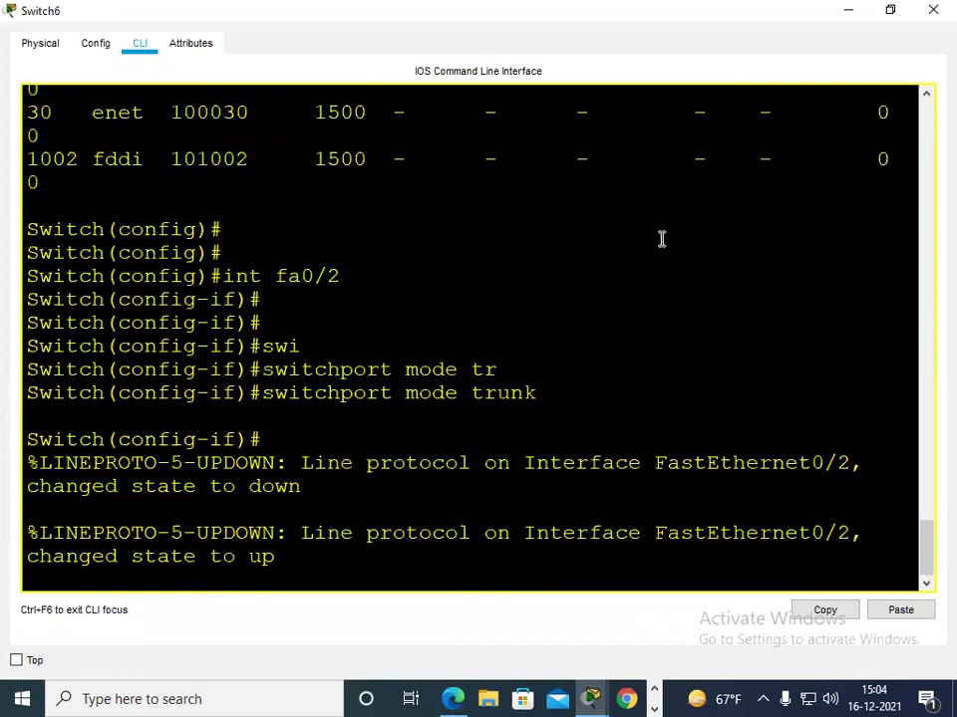
key(Return)
key(Return)
key(Return)
click(931, 9)
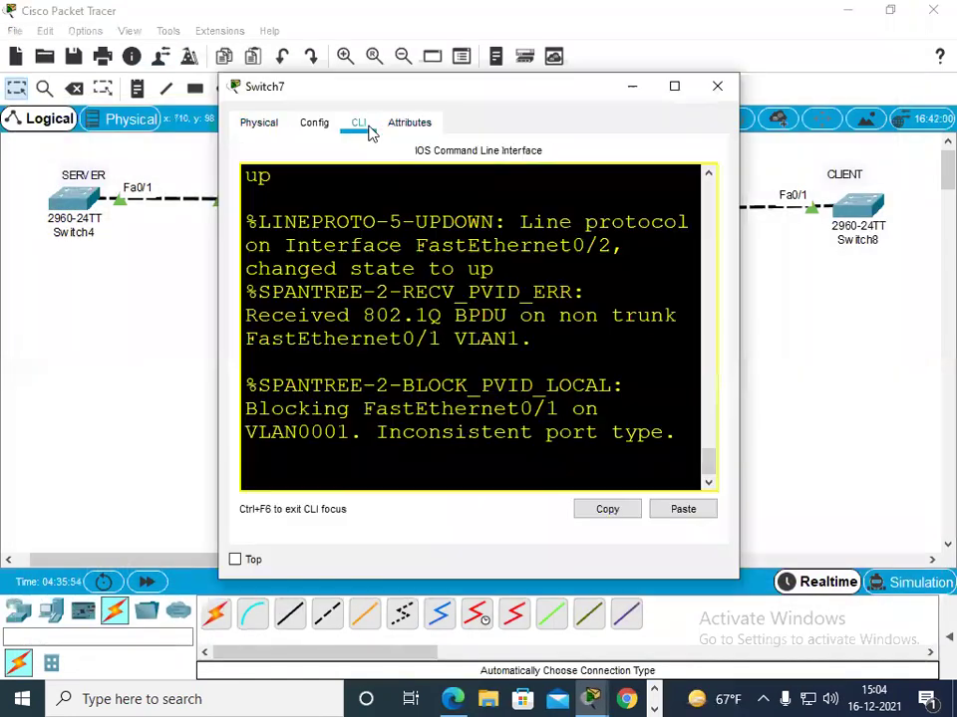
Step: Open Switch7's command line in a maximized window and enter global configuration mode from the terminal
click(671, 88)
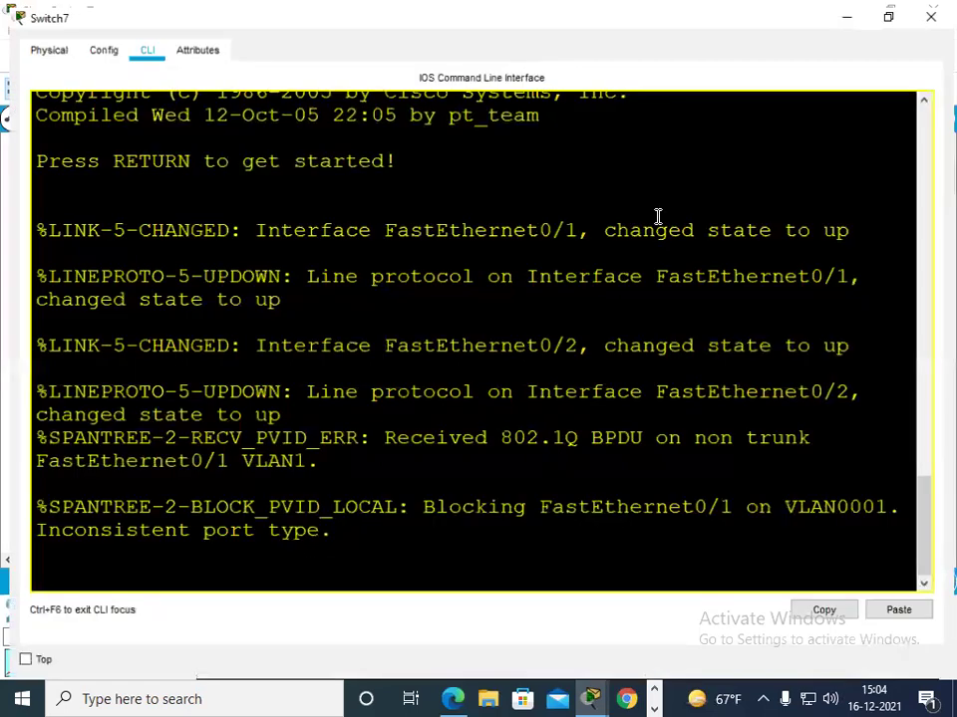
key(Return)
key(Return)
text(en)
key(Return)
key(Return)
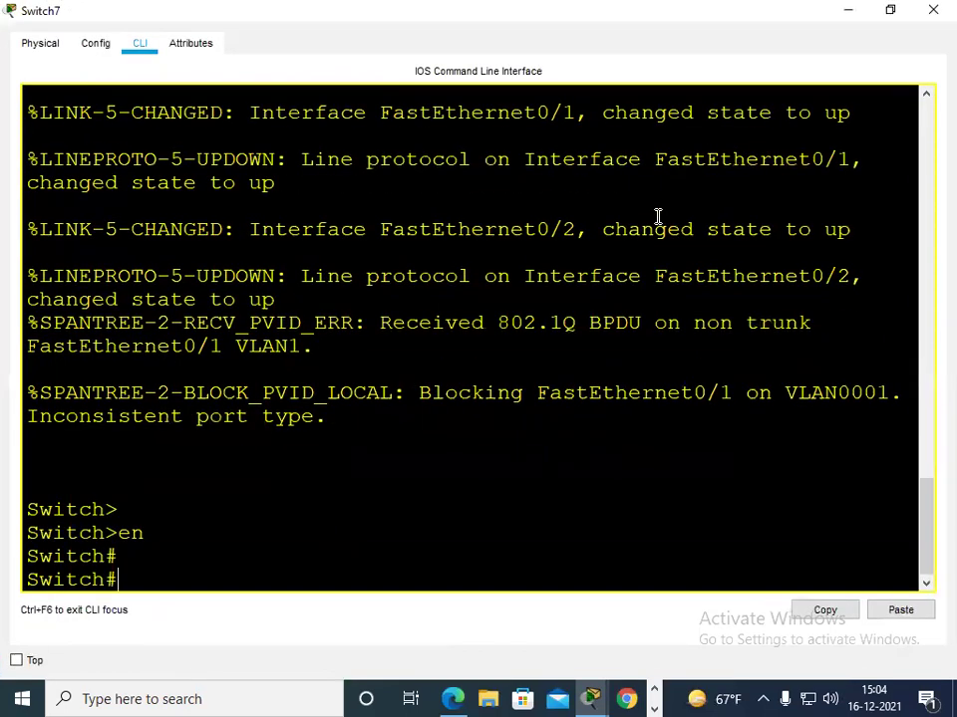
text(con t)
key(BackSpace)
text(nf)
key(Return)
key(Return)
key(Return)
Step: Put Switch7 in VTP client mode
text(int)
key(BackSpace)
key(BackSpace)
key(BackSpace)
key(BackSpace)
text(vtp mode client)
key(Return)
key(Return)
Step: Set Switch7's VTP domain name to king
text(vtp doa)
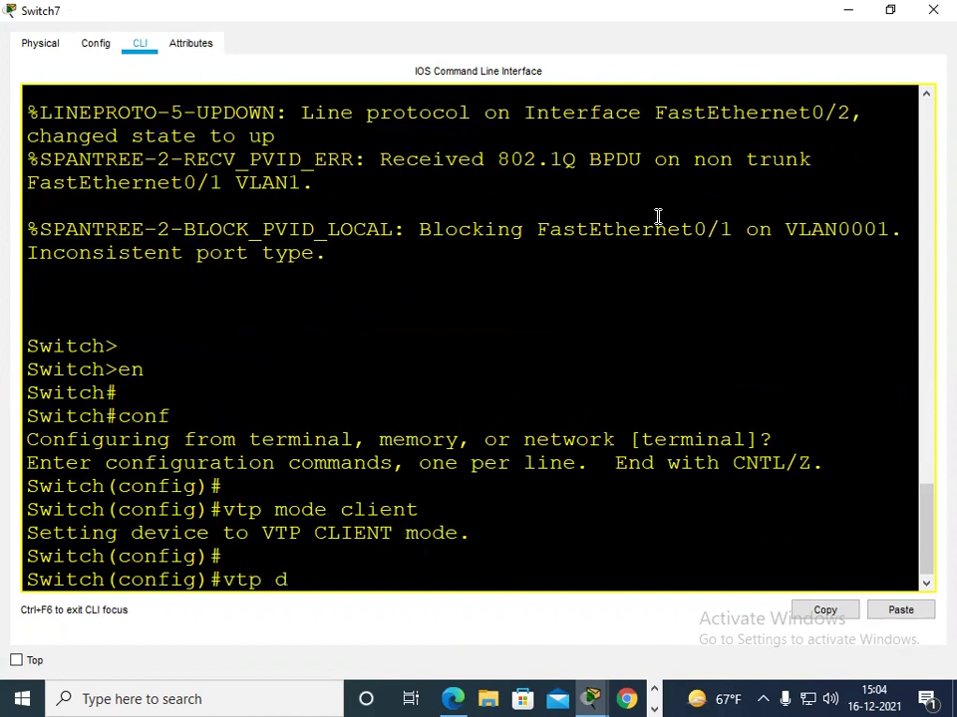
key(BackSpace)
text(,ma)
key(BackSpace)
key(BackSpace)
key(BackSpace)
text(main king)
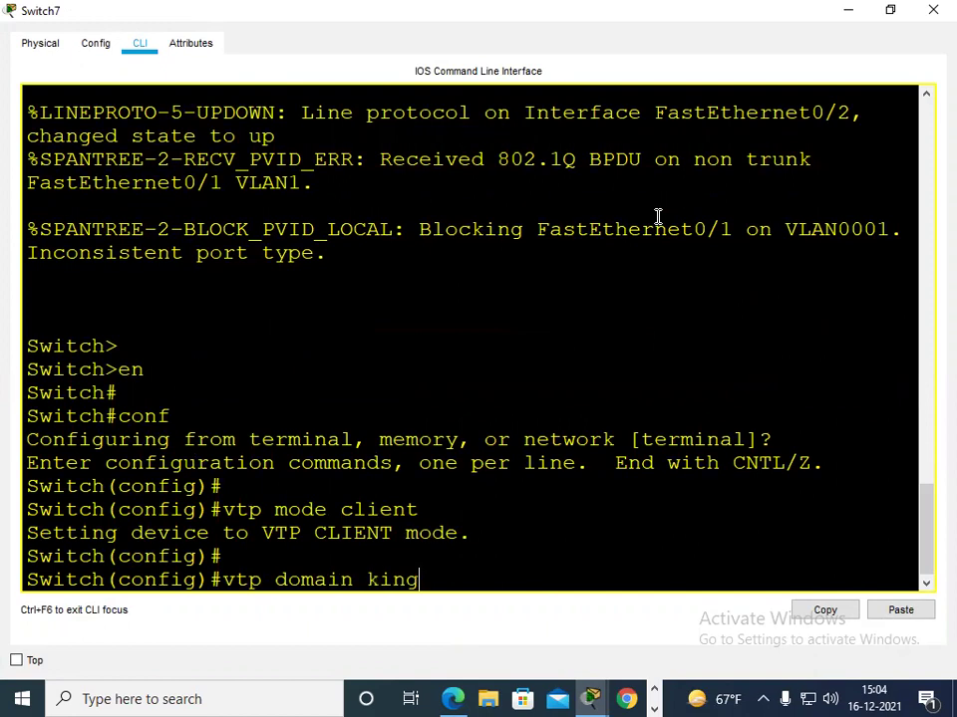
key(Return)
key(Return)
key(Return)
Step: Set the VTP password on Switch7 to the shared one used on the other switches
text(vtp)
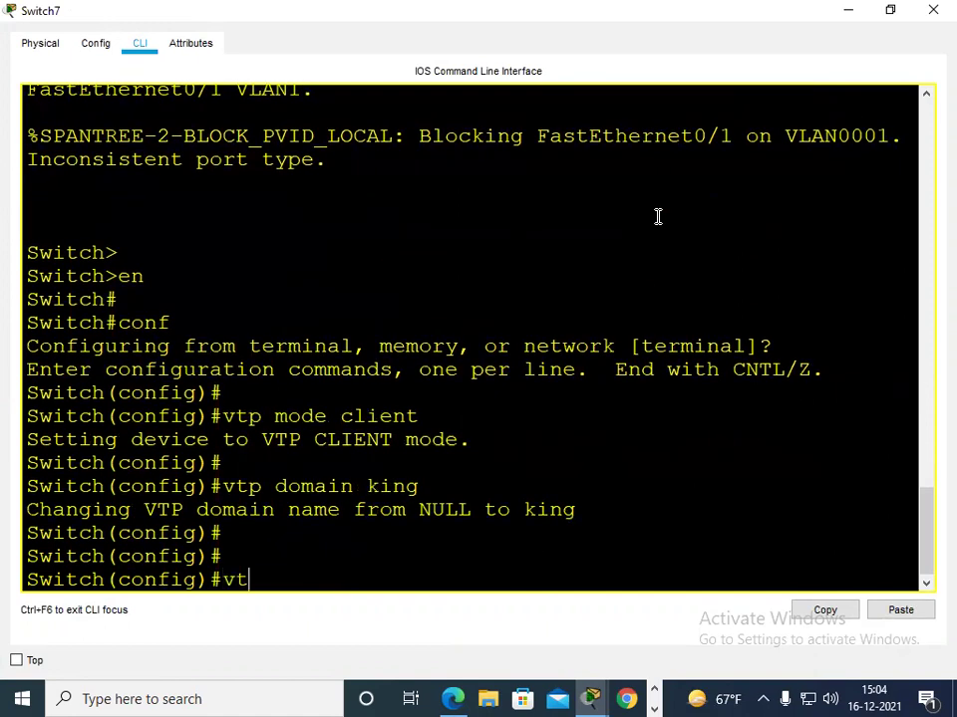
key(Return)
key(Return)
key(Return)
text(vtp)
key(Tab)
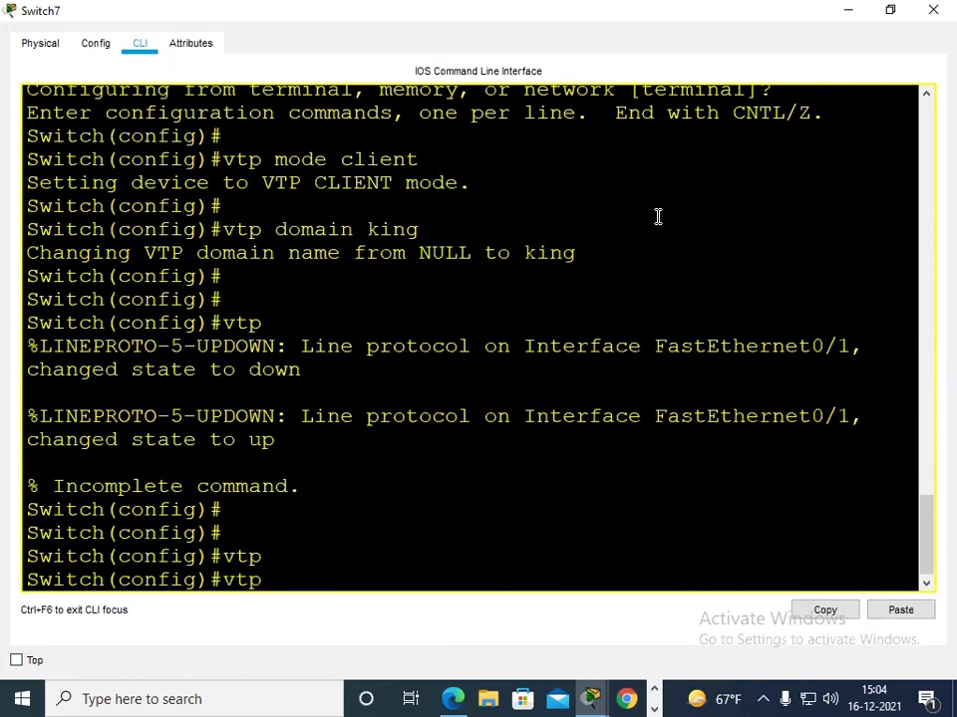
text(pas)
key(Tab)
text(1)
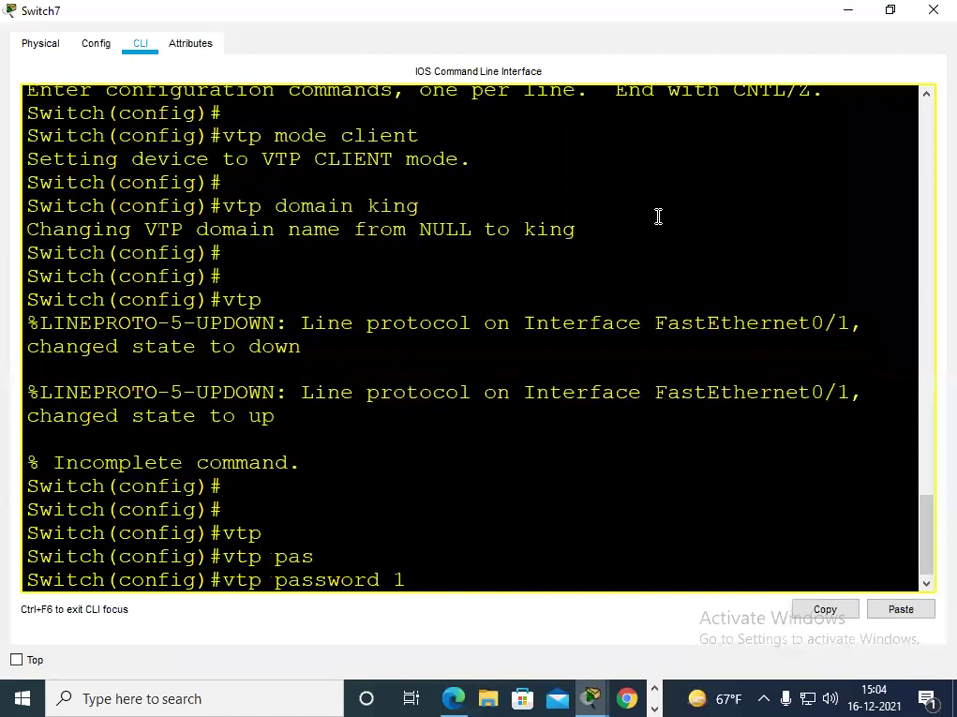
text(2345)
key(Return)
key(Return)
key(Return)
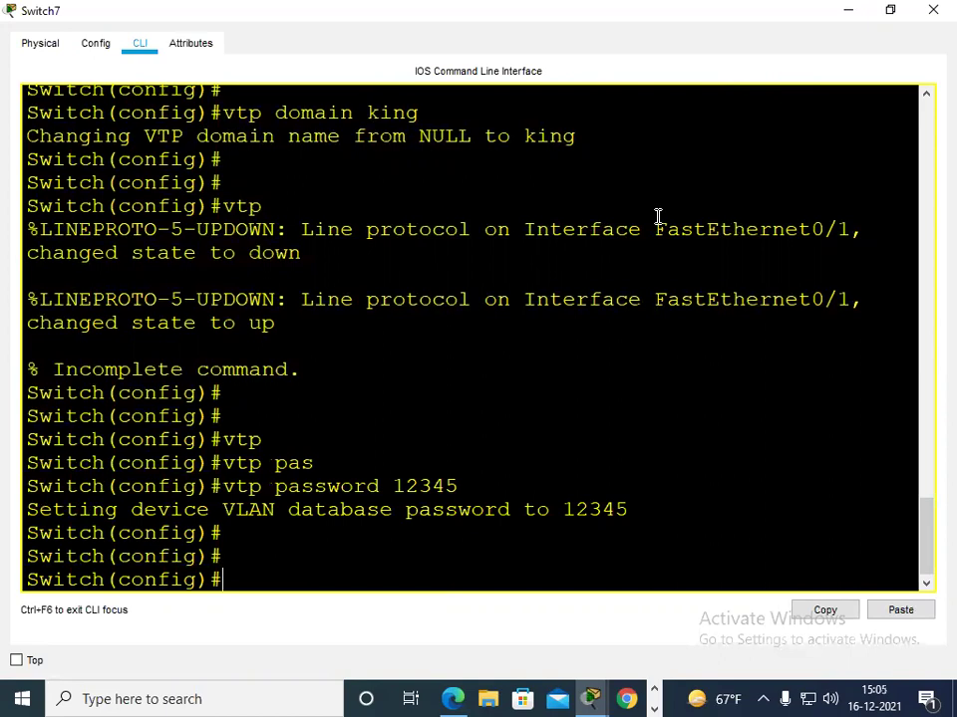
Step: Set Switch7's interface fa0/2 to trunk mode
text(v)
key(BackSpace)
text(int fa0/2)
key(Return)
key(Return)
key(Return)
text(swi)
key(Tab)
text(mo)
key(Tab)
text(tr)
key(Tab)
key(Return)
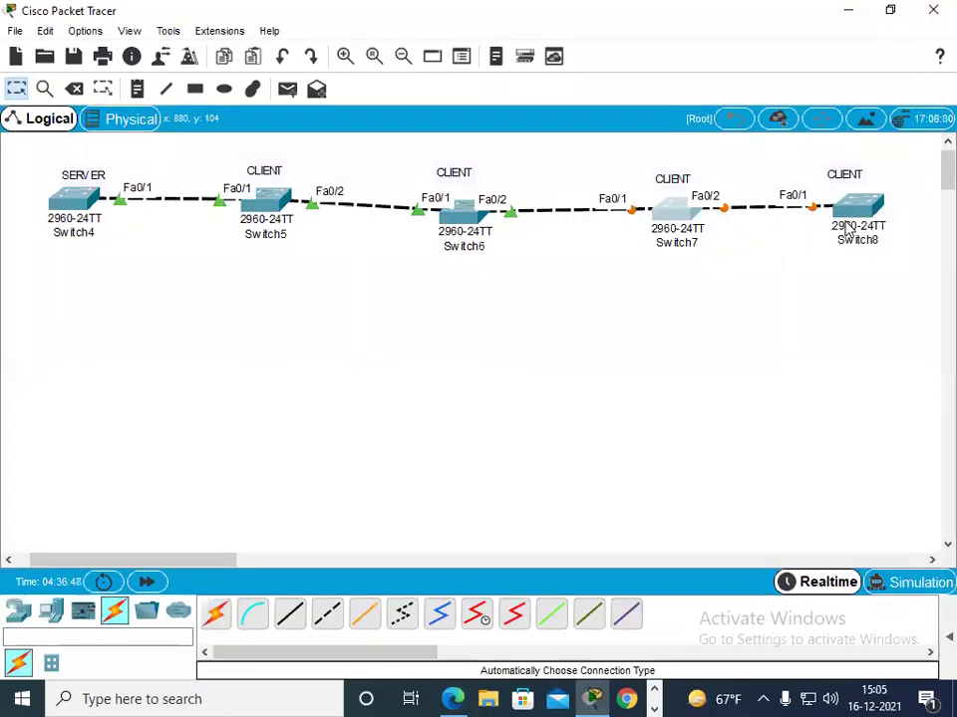
Step: Open Switch8's command line in a maximized window and enter global configuration mode
click(852, 225)
click(358, 122)
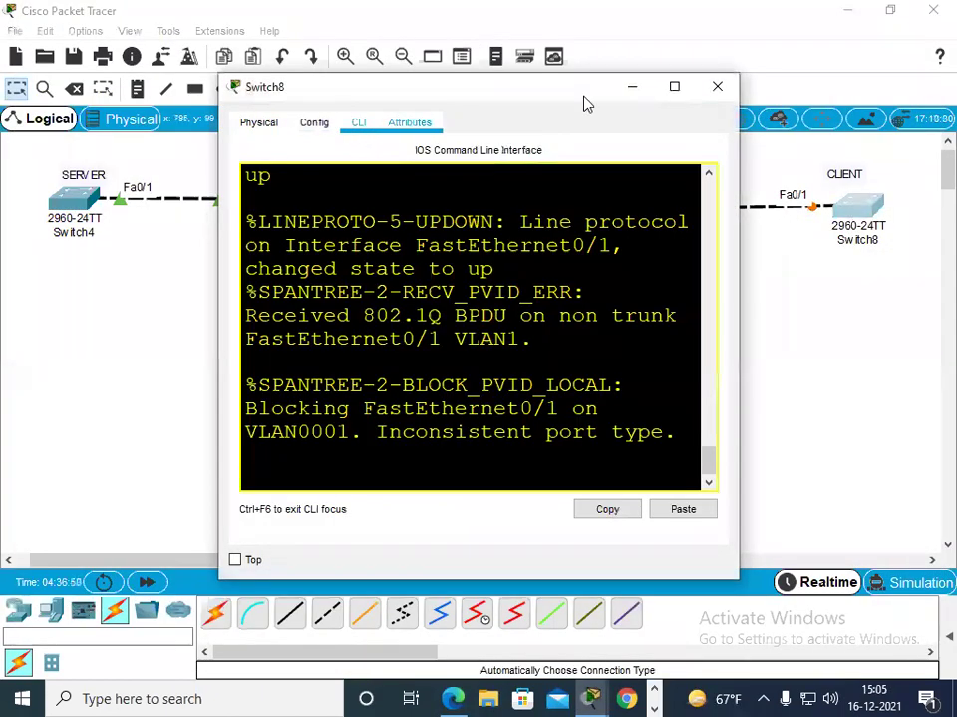
key(super+Up)
key(Return)
key(Return)
key(Return)
text(en)
key(Return)
key(Return)
text(conf t)
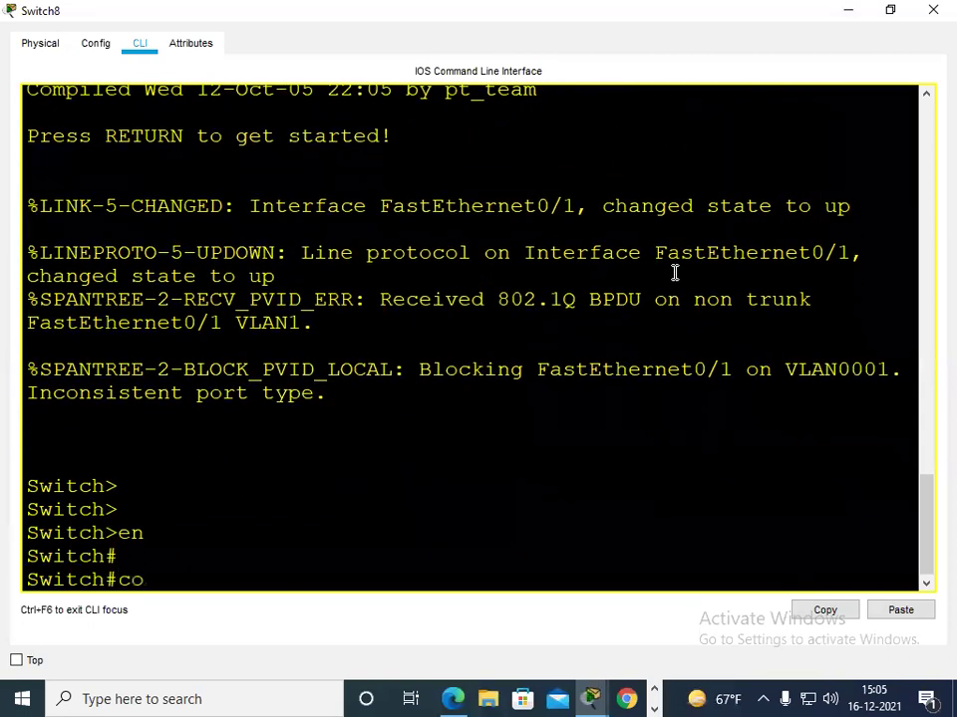
key(Return)
key(Return)
key(Return)
Step: Put Switch8 in VTP client mode
text(vtp mode )
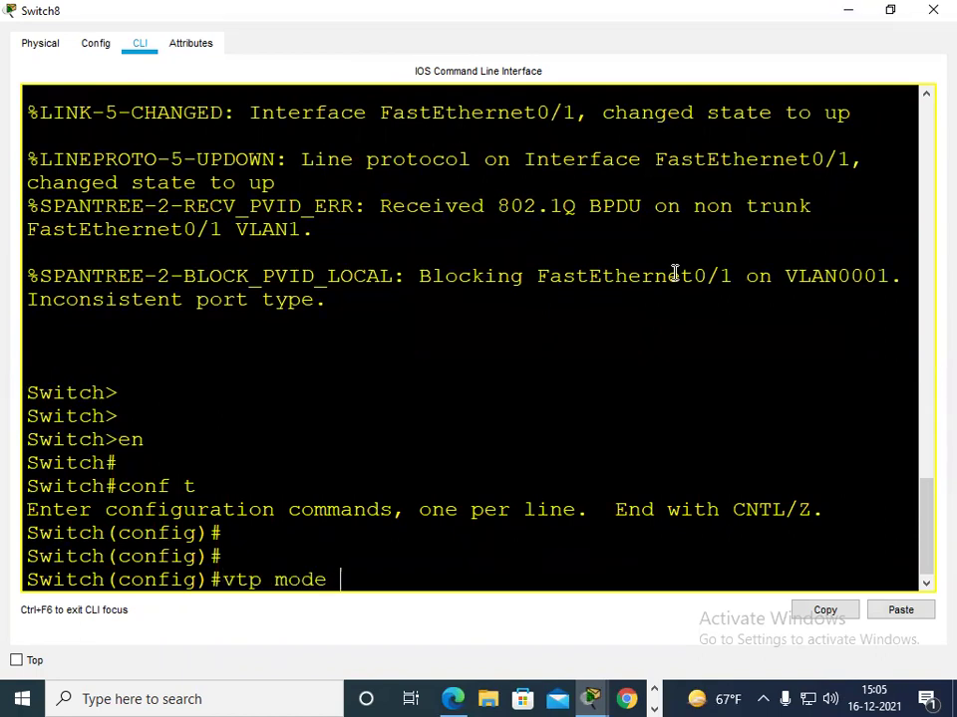
text(clie)
key(BackSpace)
key(Tab)
key(Return)
key(Return)
key(Return)
Step: Set Switch8's VTP domain name to king
text(vt)
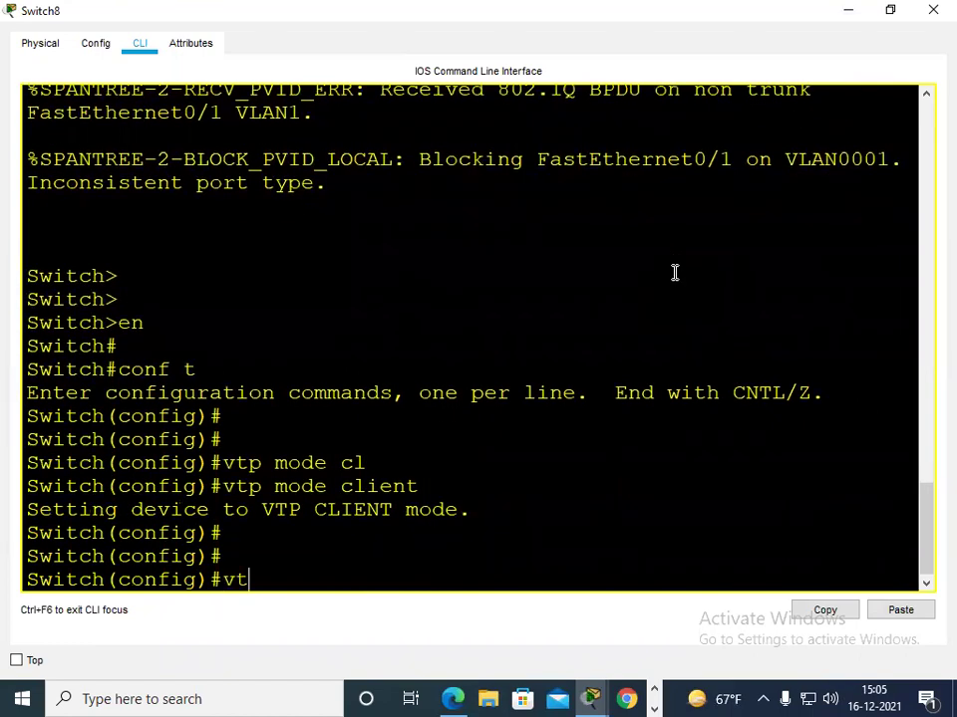
text(p do)
key(Tab)
text(king)
key(Return)
key(Return)
key(Return)
Step: Set the VTP password on Switch8 to the shared one used on the other switches
text(vtp pas)
key(Tab)
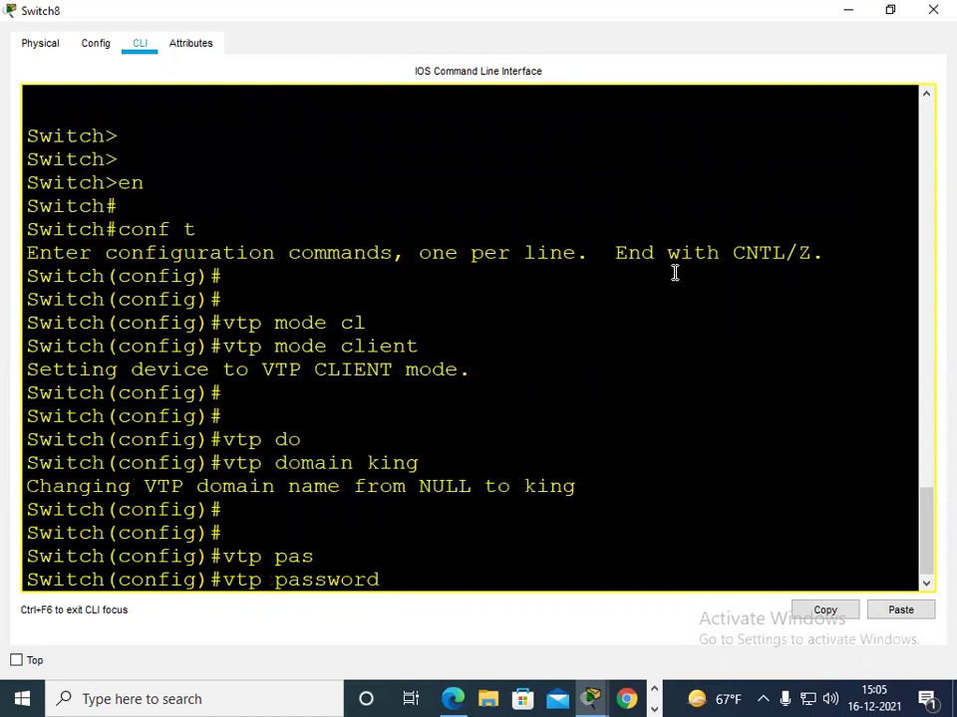
text(12345)
key(Return)
key(Return)
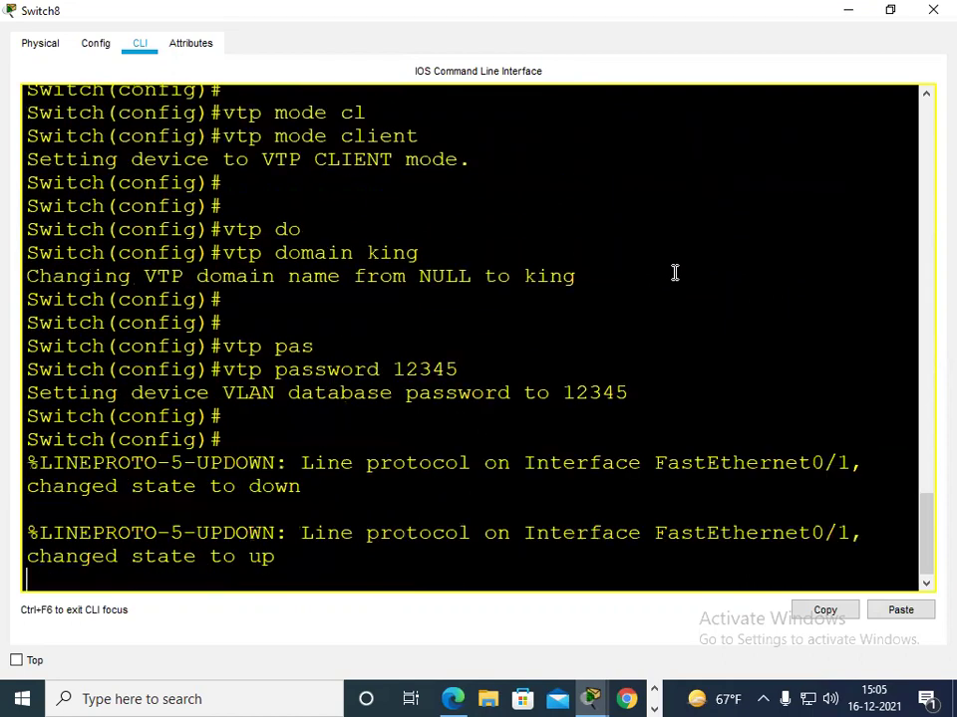
Step: Display Switch8's VLAN table from configuration mode to check for VLANs 10, 20 and 30, and close the switch's window
key(Return)
key(Return)
key(Return)
key(Return)
key(Return)
text(do sh vlan)
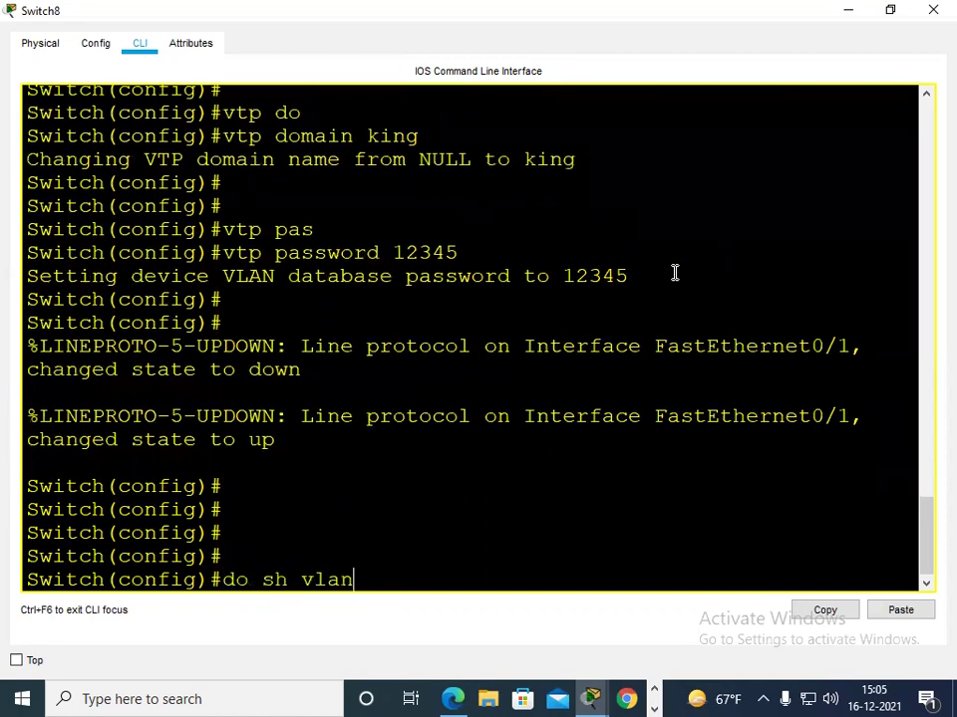
key(Return)
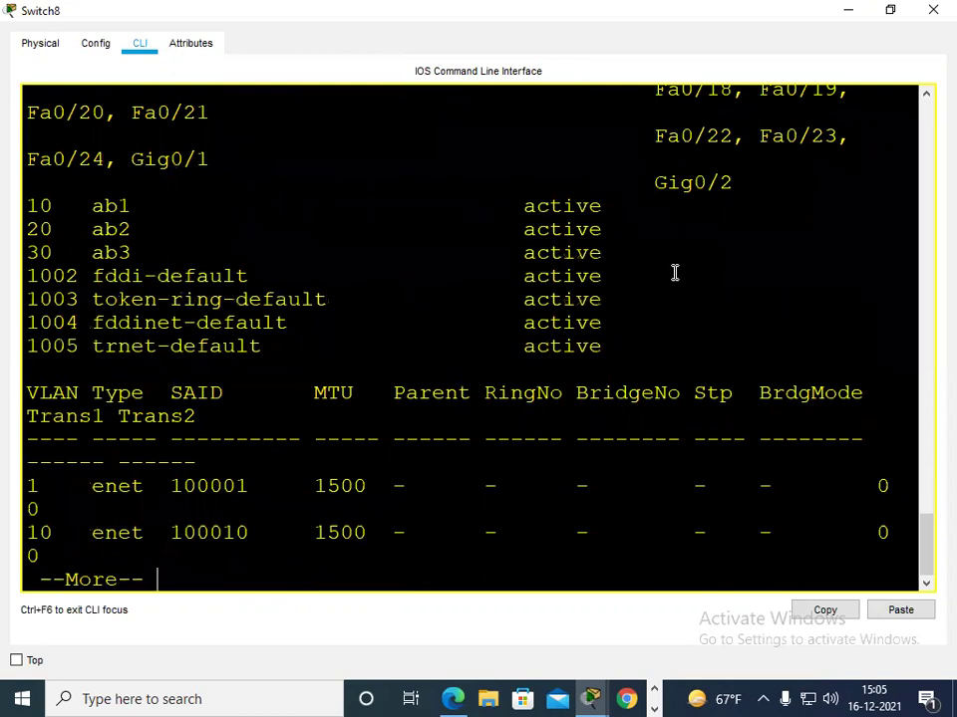
drag(27, 205, 657, 252)
click(931, 12)
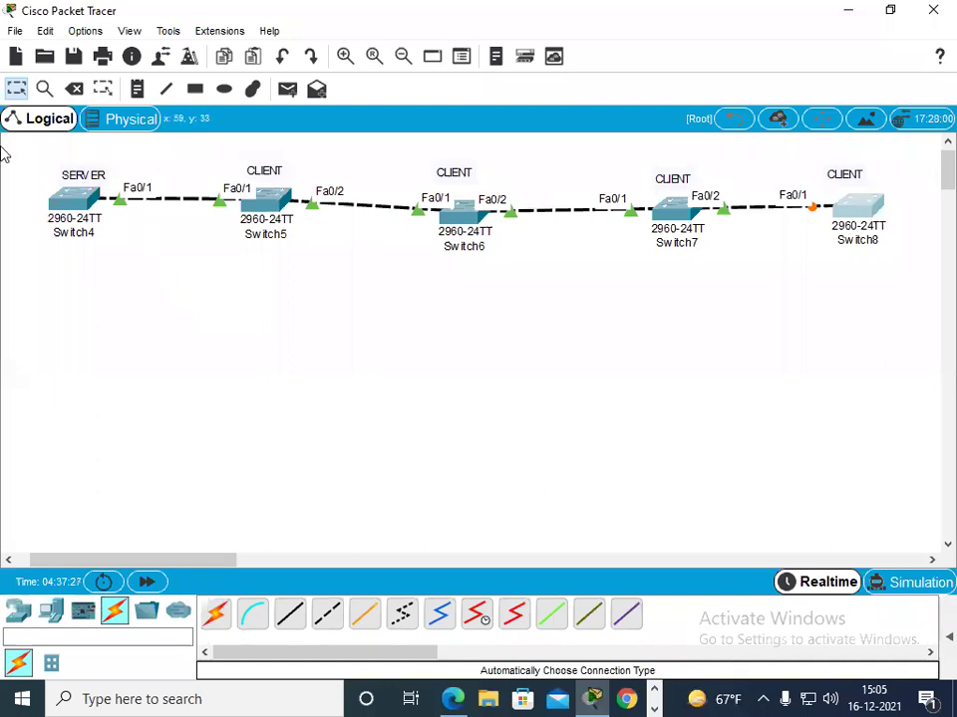
drag(32, 156, 170, 300)
drag(218, 145, 925, 280)
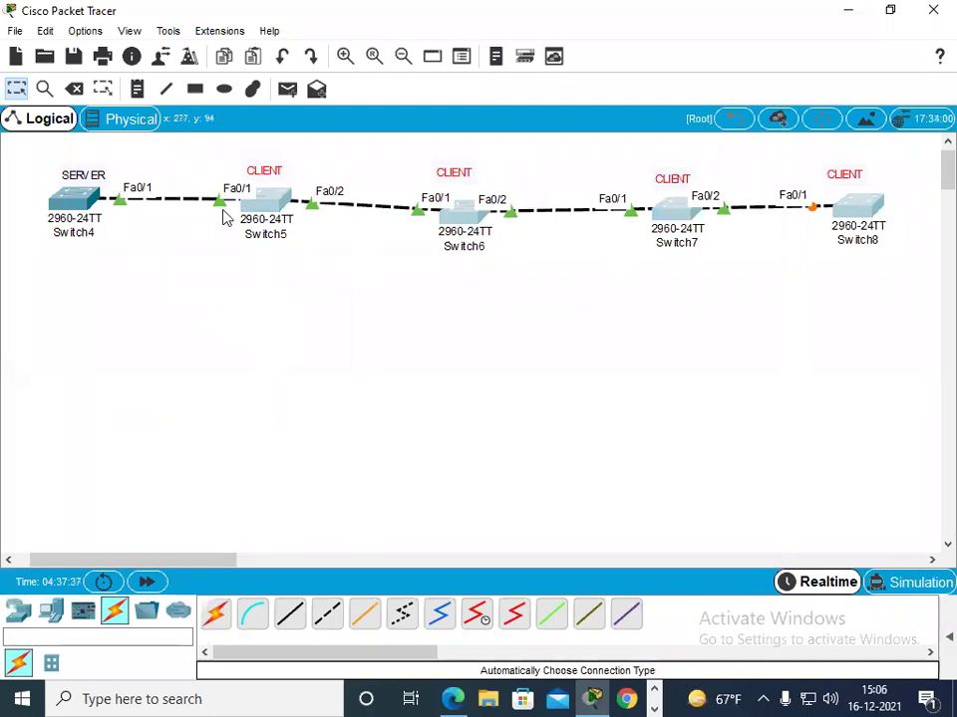
drag(199, 163, 887, 256)
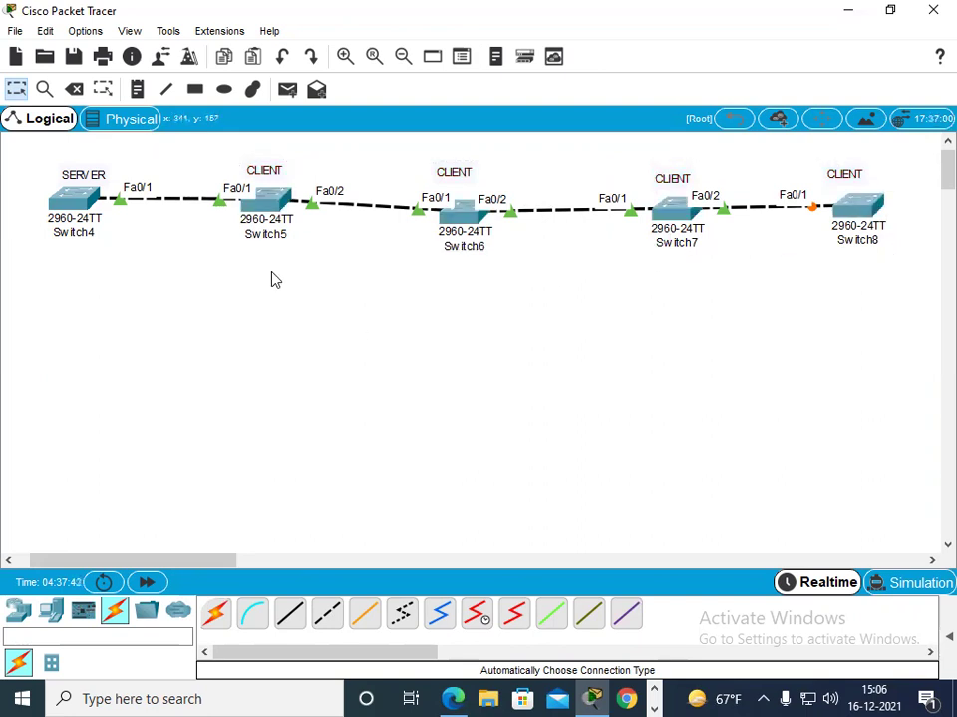